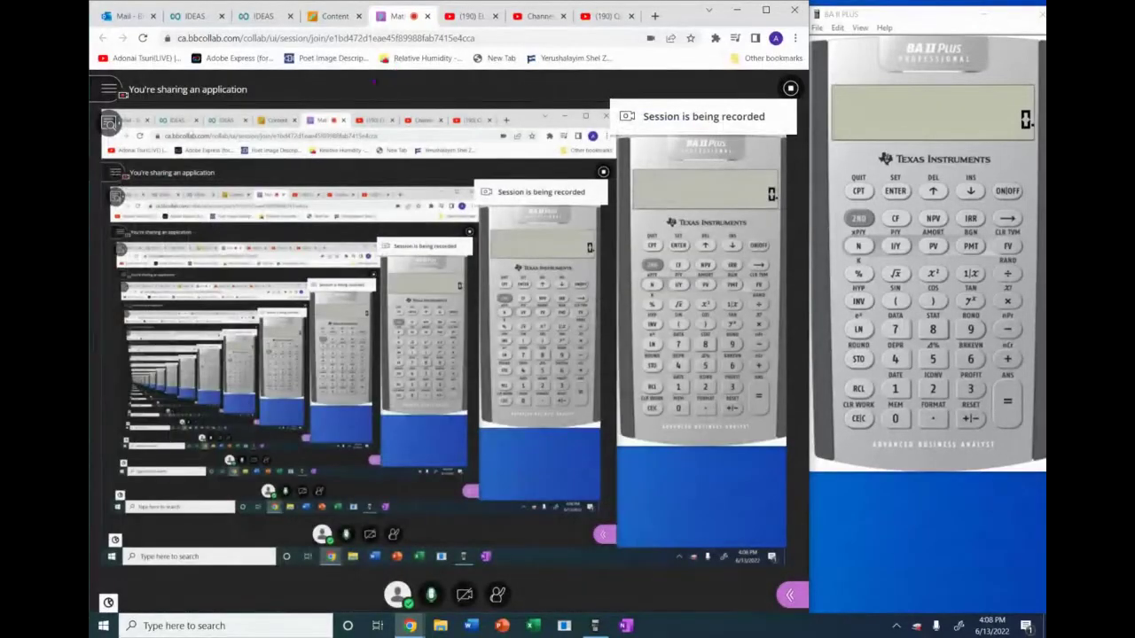
- Switch to the IDEAS quiz page and review Question 2's loan amount, payment, interest terms and part a)
left_click(263, 16)
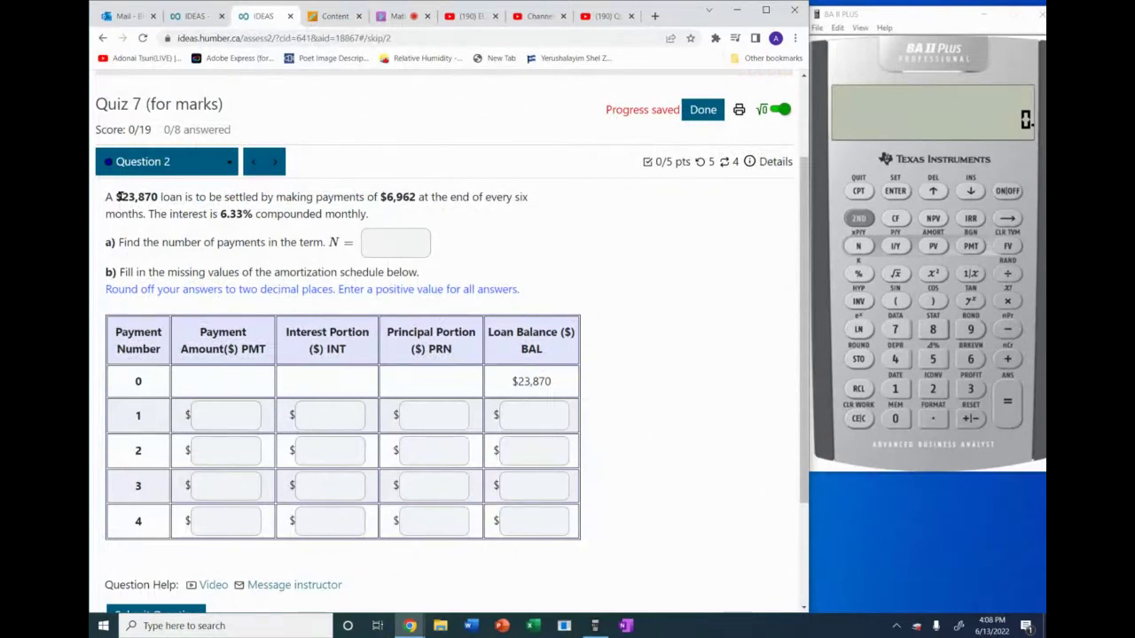
left_click_drag(117, 197, 236, 197)
mouse_move(381, 197)
left_mouse_down()
mouse_move(535, 199)
mouse_move(144, 216)
mouse_move(368, 215)
left_mouse_up()
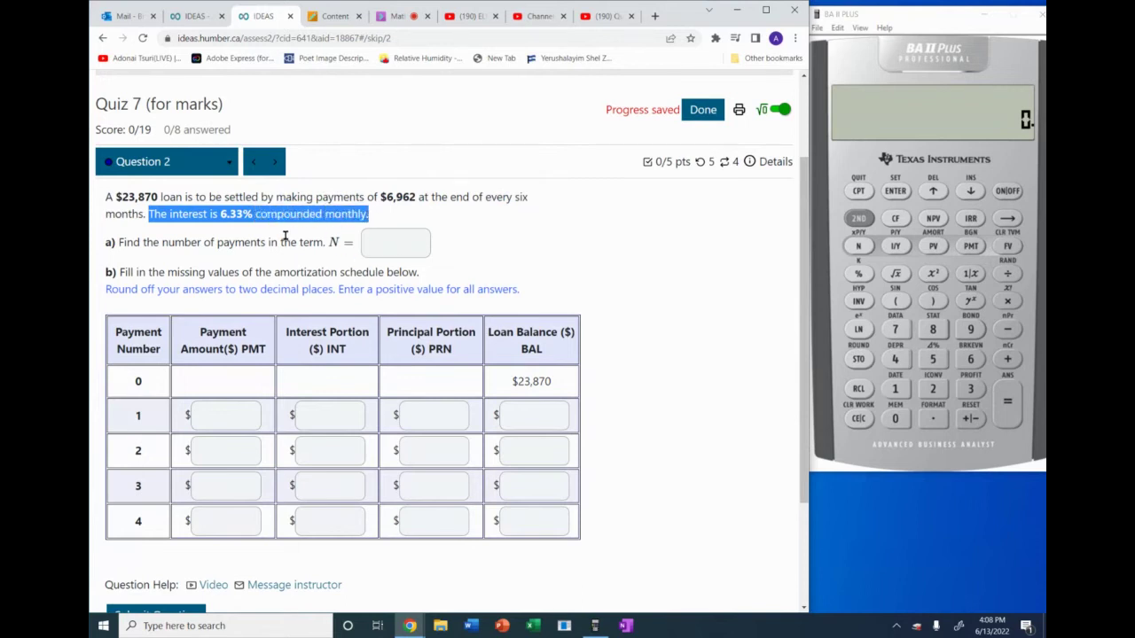
left_click_drag(162, 242, 344, 239)
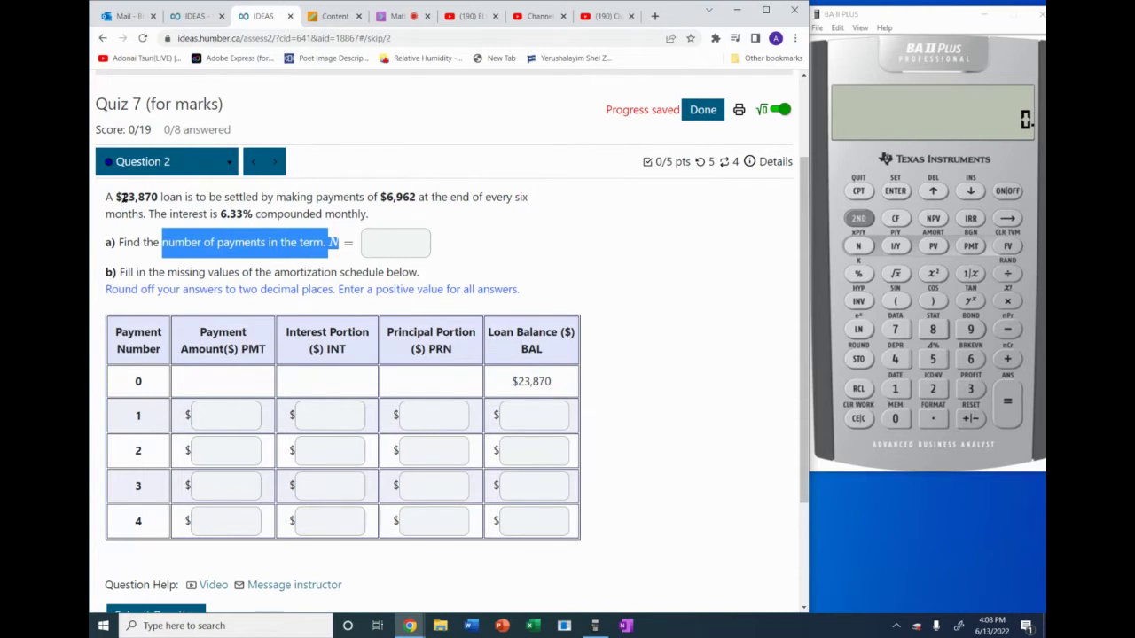
- Store the loan amount 23,870 as the present value (PV) in the BA II Plus calculator
left_click_drag(121, 197, 158, 195)
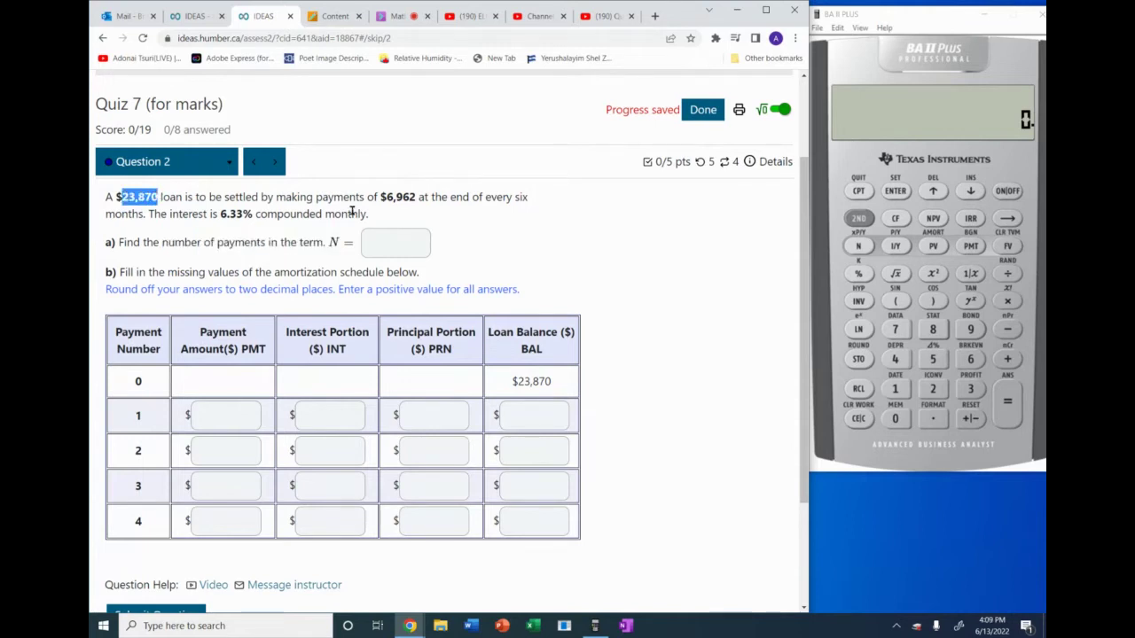
left_click(936, 391)
left_click(971, 392)
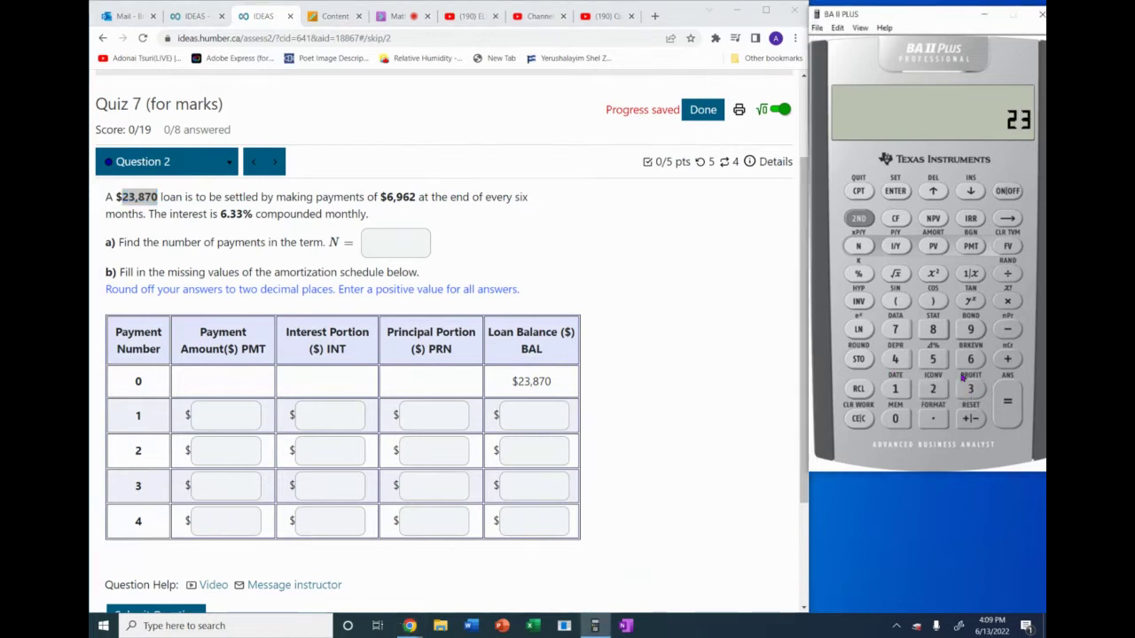
left_click(942, 336)
left_click(900, 333)
left_click(896, 418)
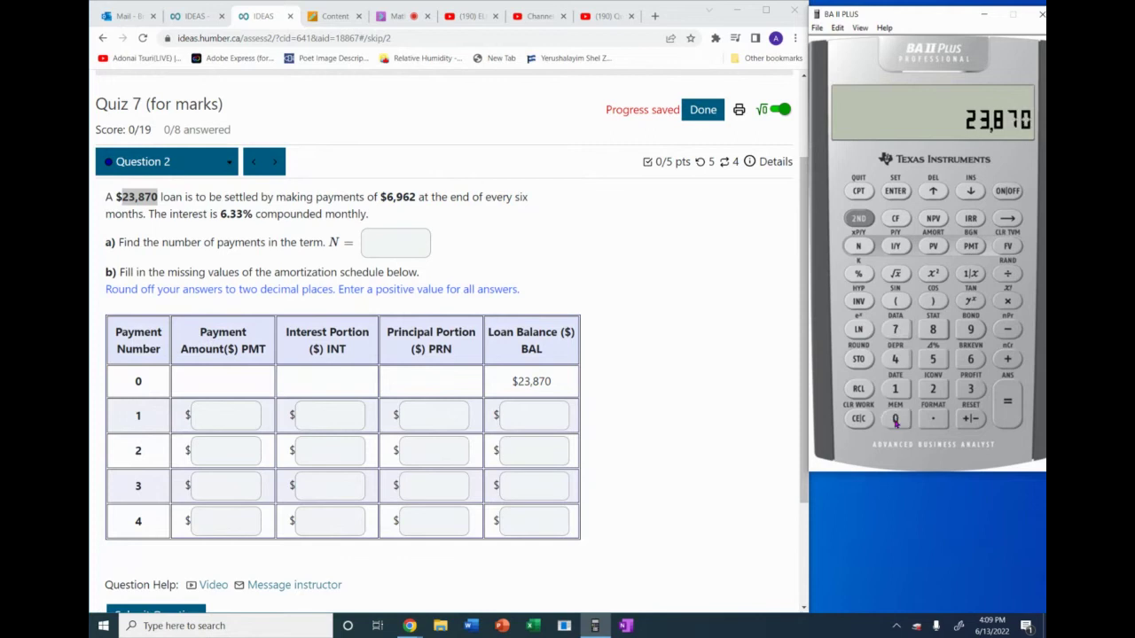
left_click(933, 247)
- Store the payment amount from the question as a negative PMT of -6,962 in the calculator
left_click_drag(386, 197, 414, 199)
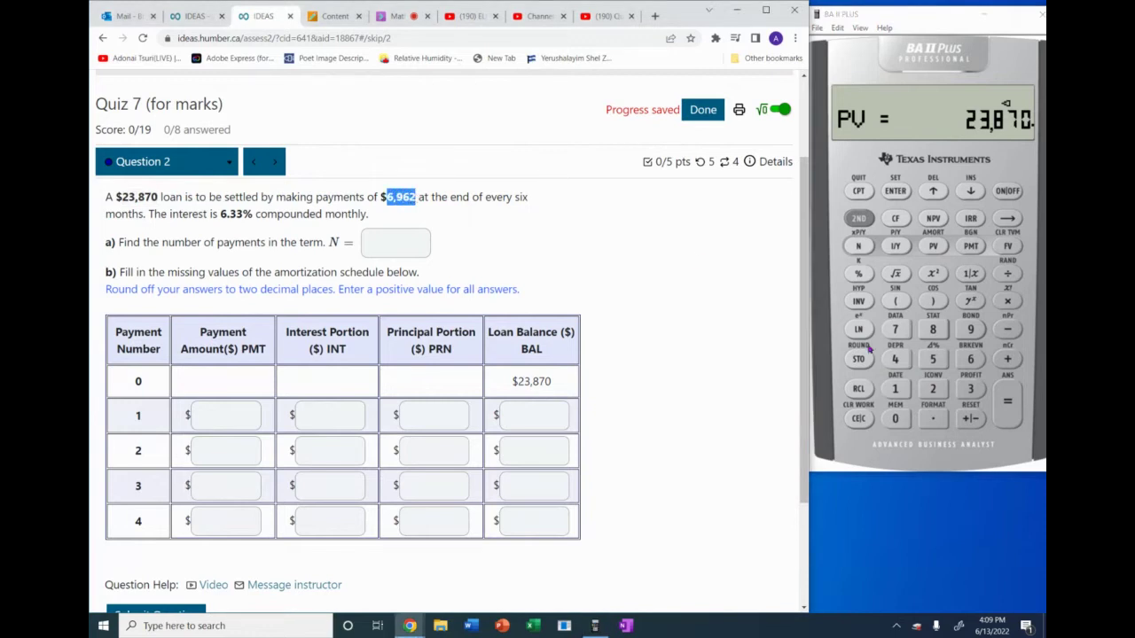
left_click(971, 358)
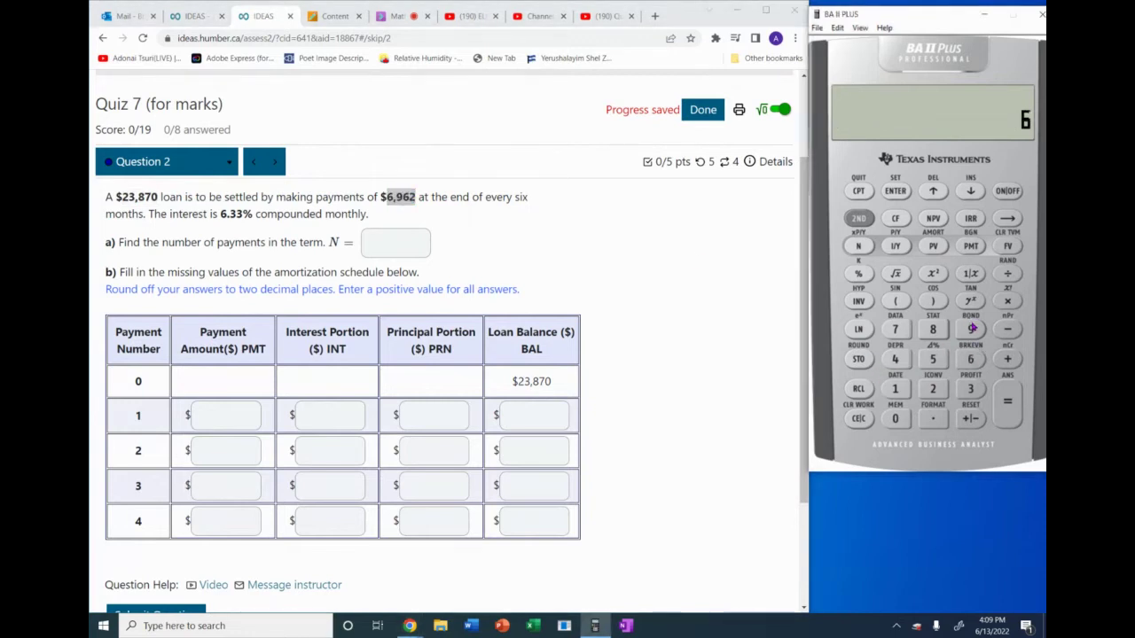
left_click(971, 329)
left_click(971, 358)
left_click(935, 390)
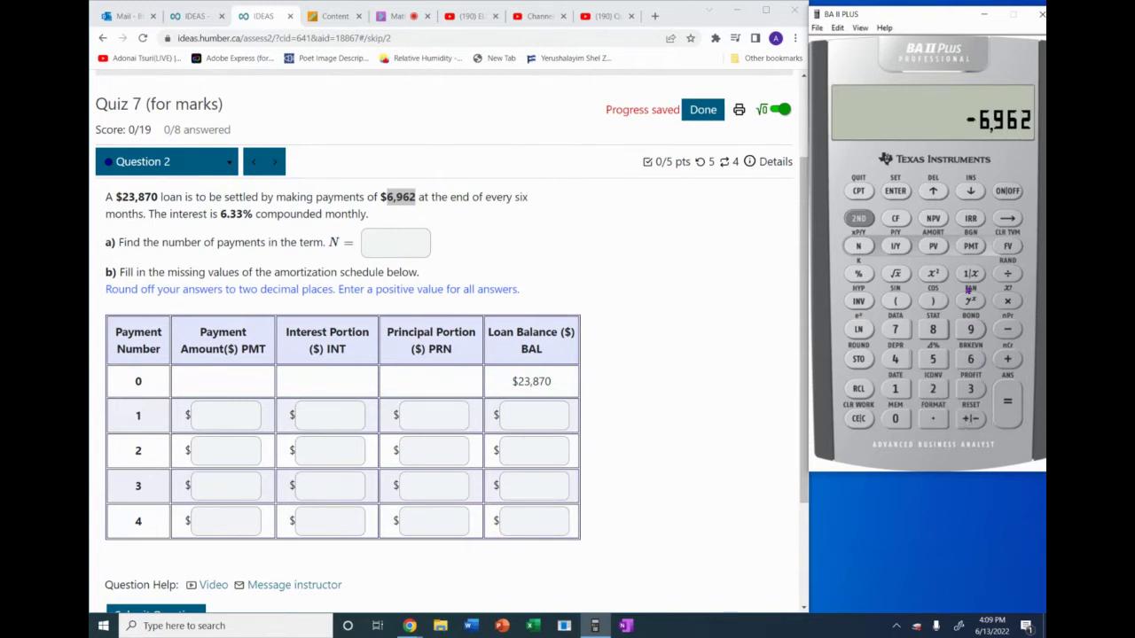
left_click(978, 251)
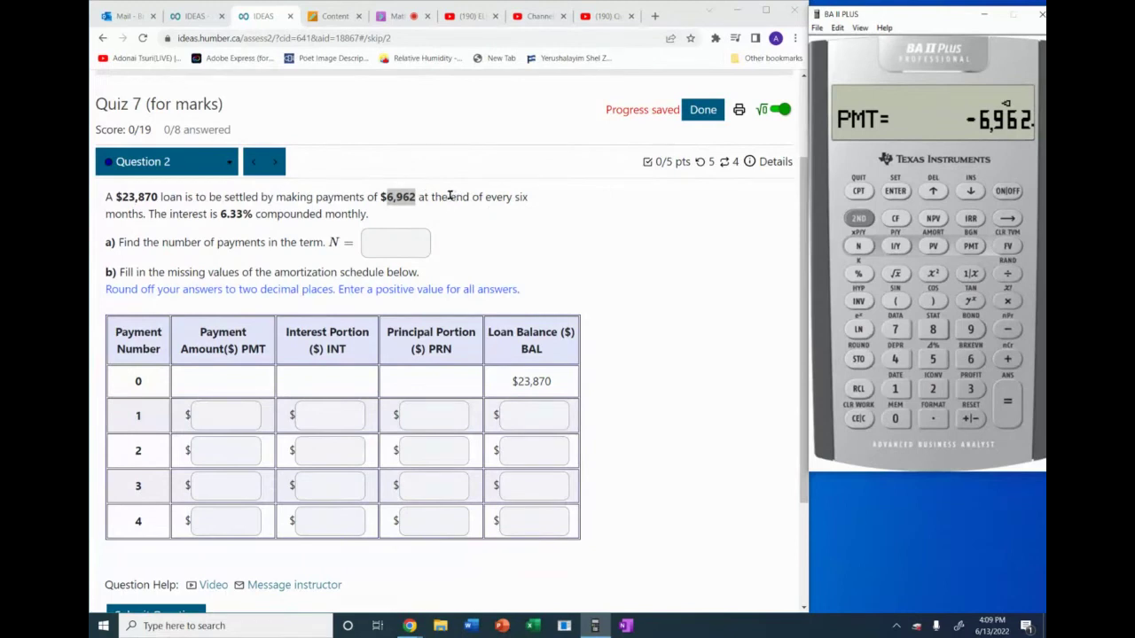
- Set the calculator's payments per year (P/Y) to 2 for payments made every six months
left_click_drag(449, 197, 135, 207)
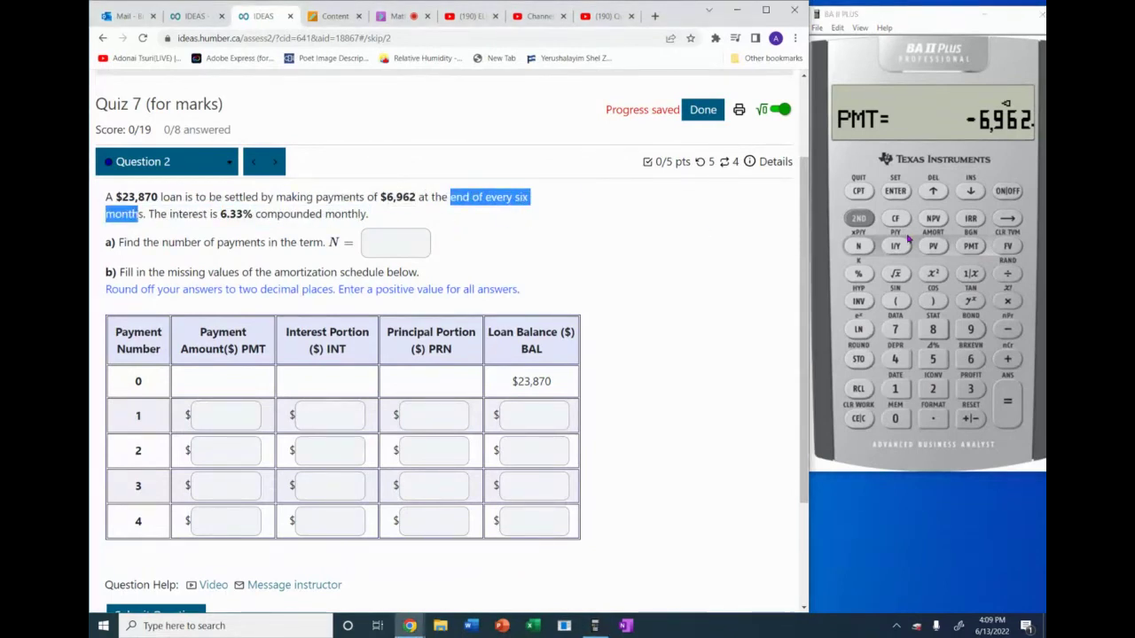
left_click(858, 218)
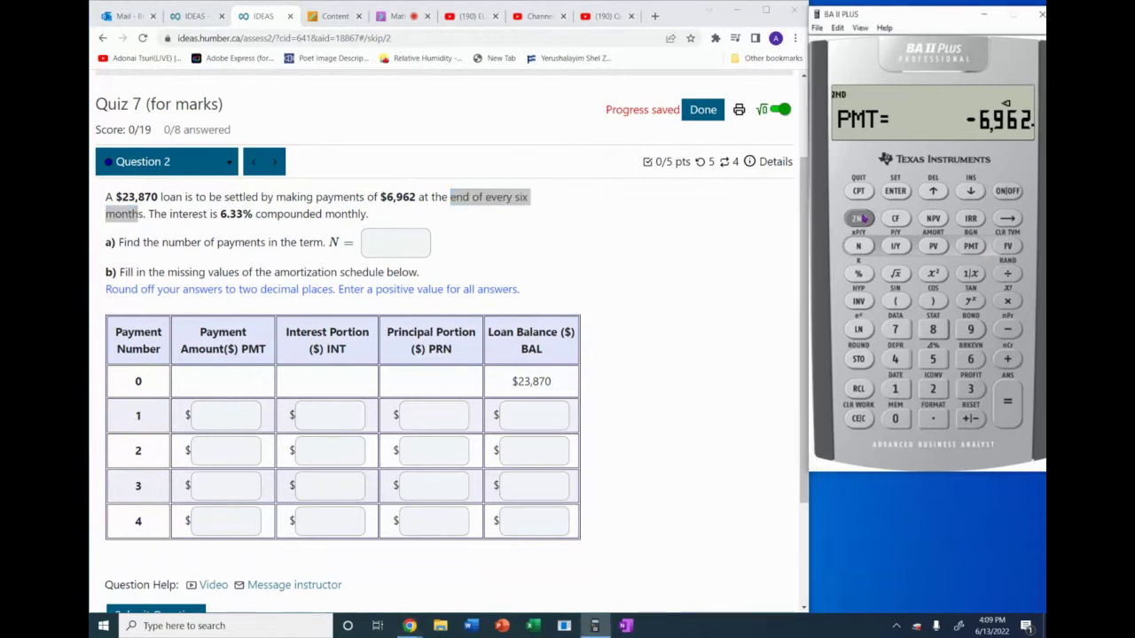
left_click(897, 247)
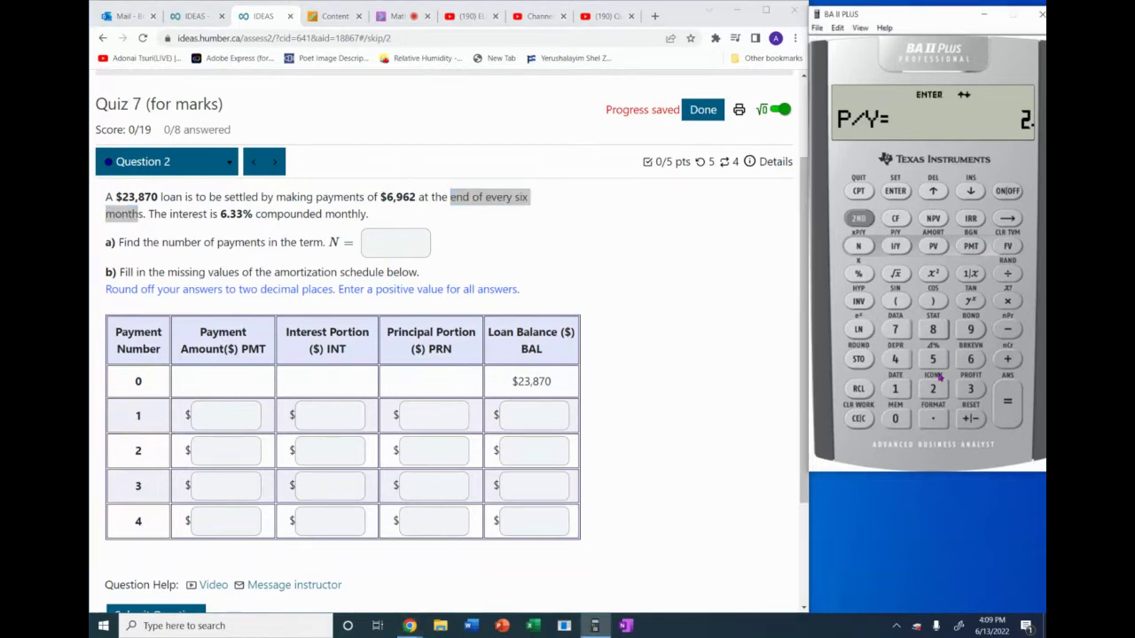
left_click(899, 197)
- Set the compounding periods per year (C/Y) to 12 for monthly compounding and quit the P/Y worksheet
left_click(971, 194)
left_click_drag(257, 214, 367, 213)
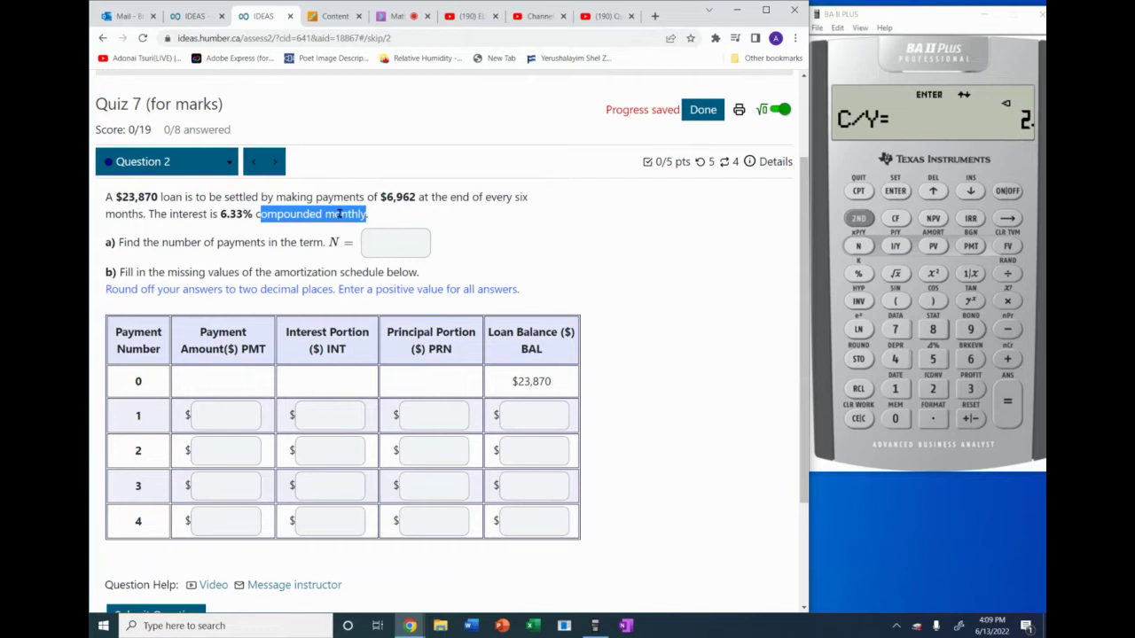
left_click_drag(256, 214, 371, 216)
left_click(895, 388)
left_click(933, 389)
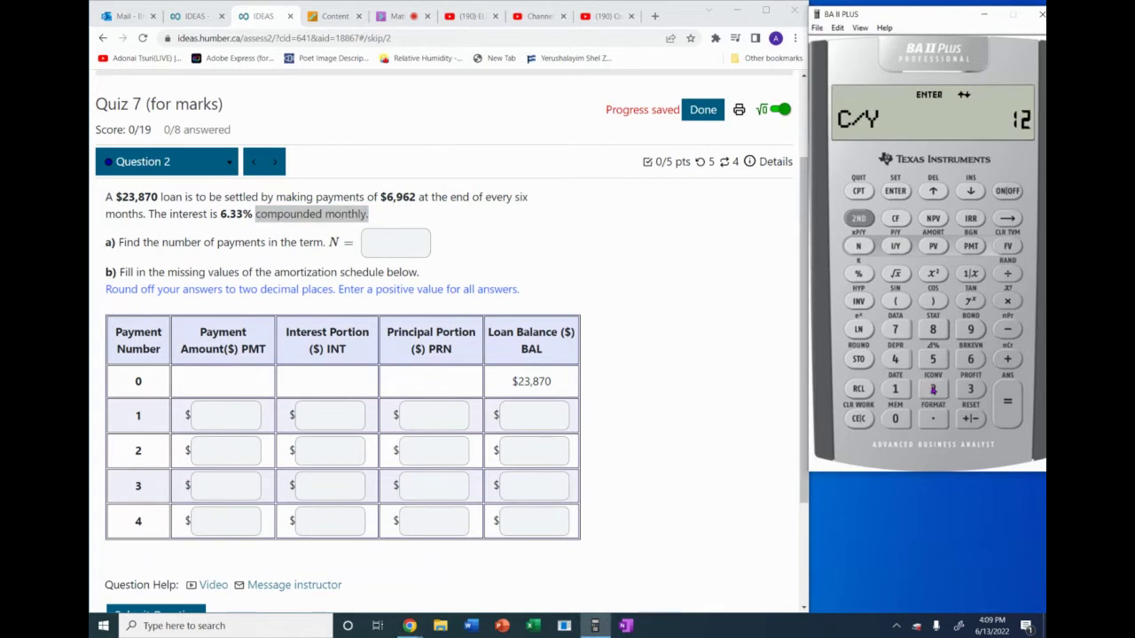
left_click(903, 191)
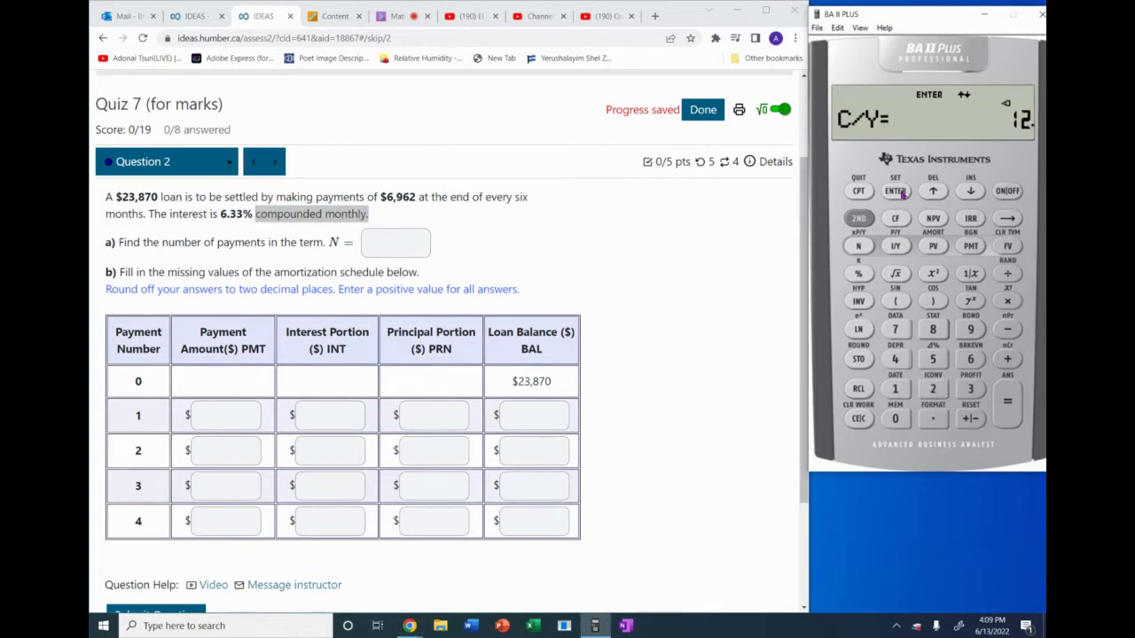
left_click(971, 191)
left_click(970, 192)
left_click(858, 218)
left_click(860, 191)
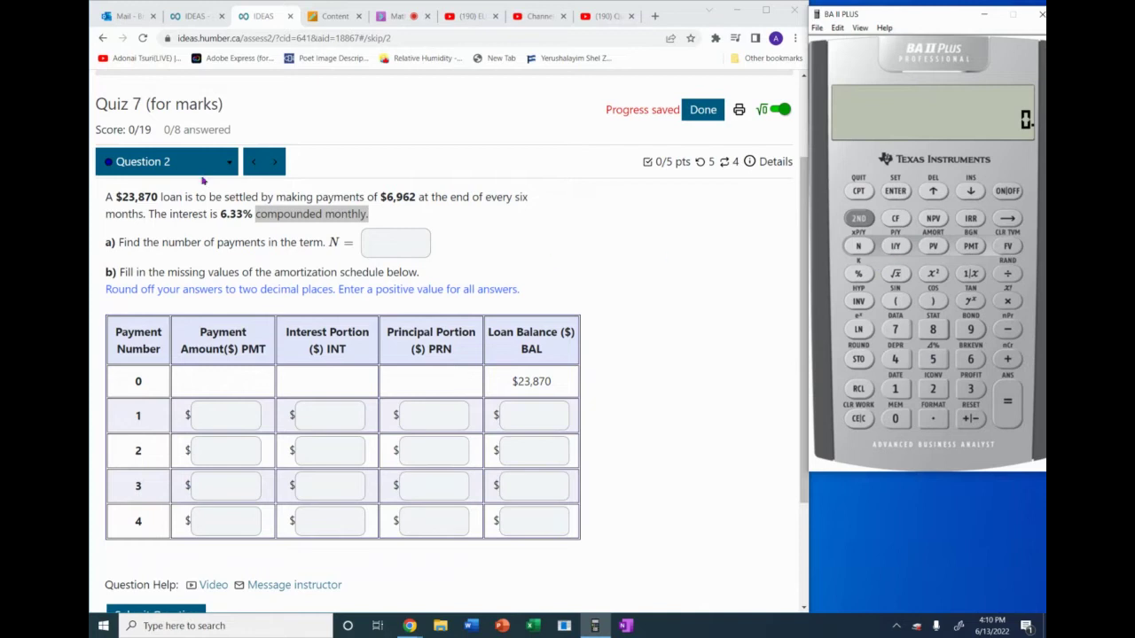
- Store the question's nominal interest rate of 6.33 as I/Y in the calculator
left_click(220, 216)
mouse_move(221, 216)
left_mouse_down()
mouse_move(252, 228)
mouse_move(230, 226)
mouse_move(243, 216)
left_mouse_up()
left_click(970, 358)
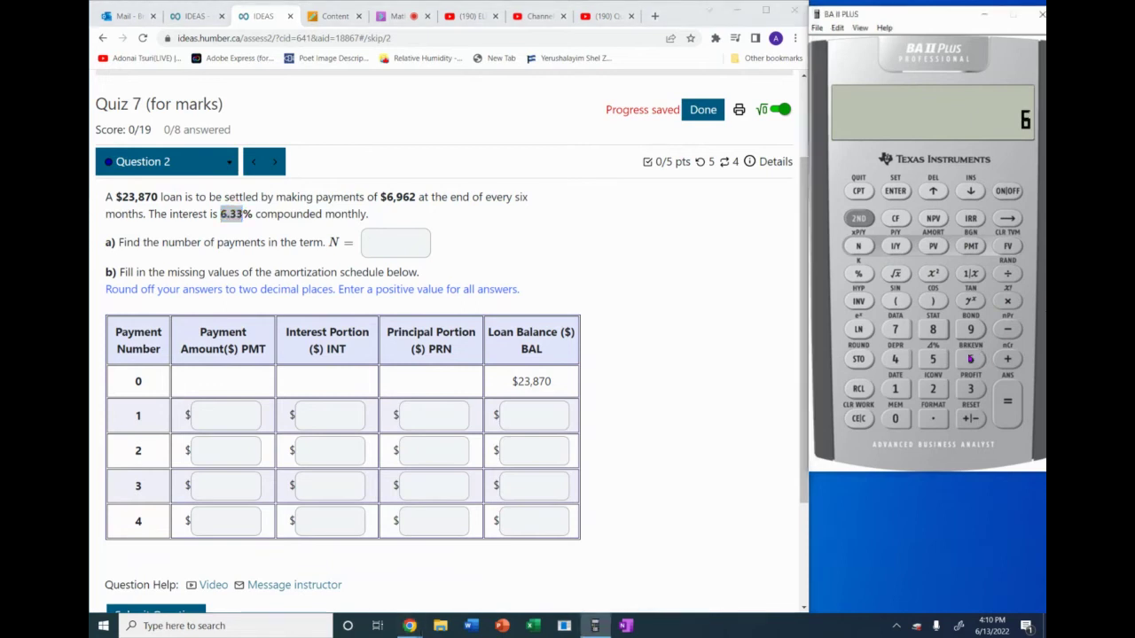
left_click(970, 388)
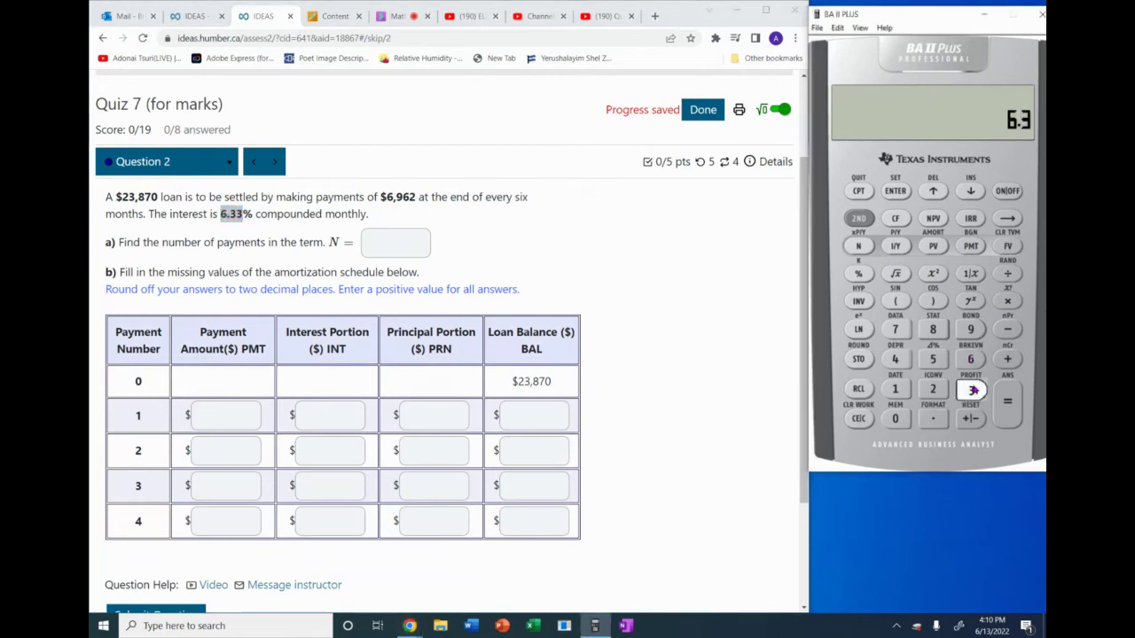
left_click(970, 388)
left_click(897, 248)
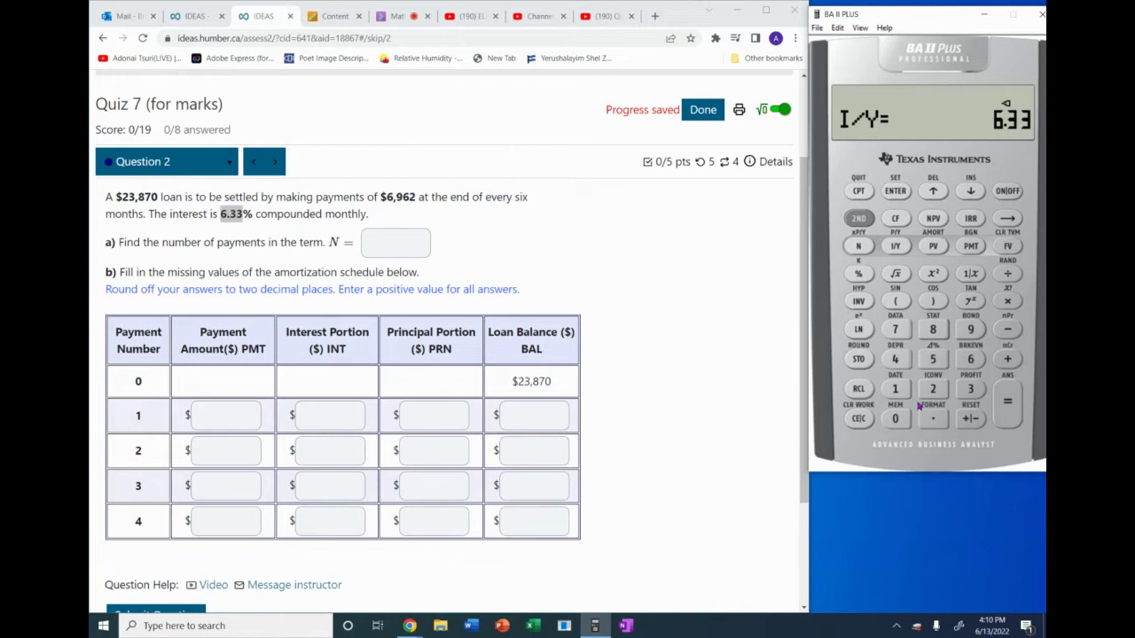
- Recall the stored PV and PMT and check them against the amounts in the question
left_click(860, 392)
left_click(932, 248)
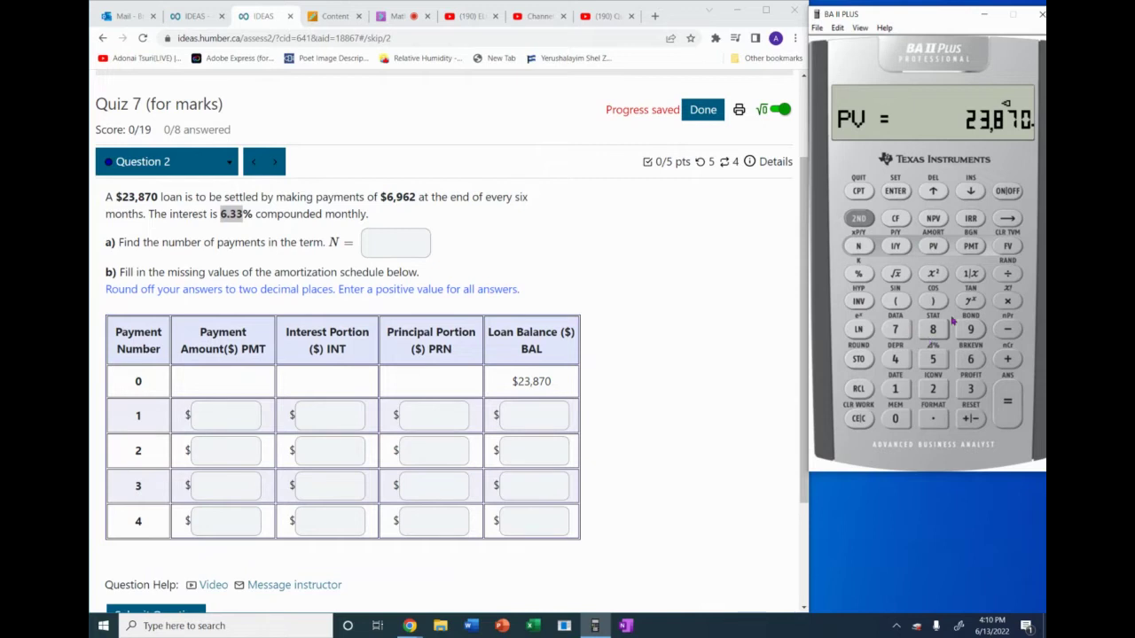
left_click(867, 392)
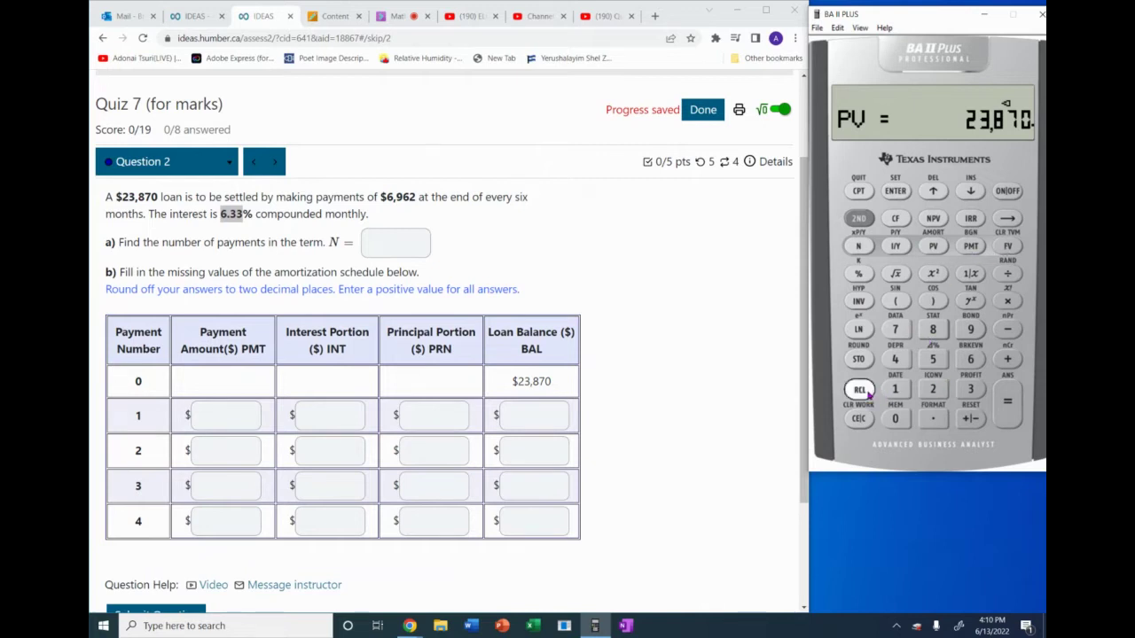
left_click(972, 247)
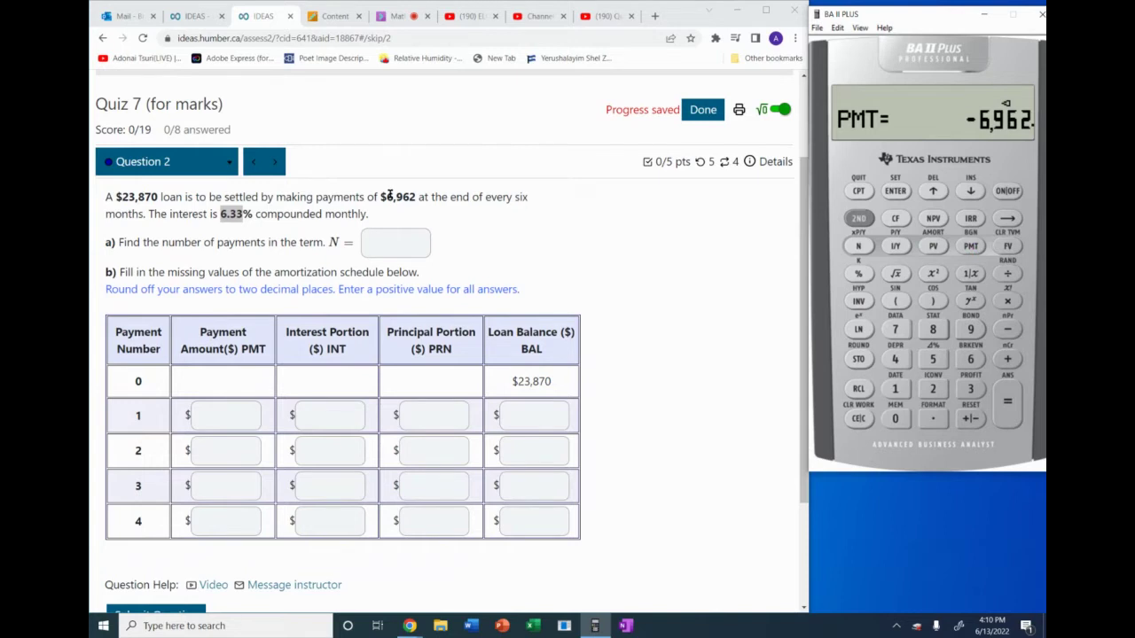
left_click_drag(387, 197, 420, 196)
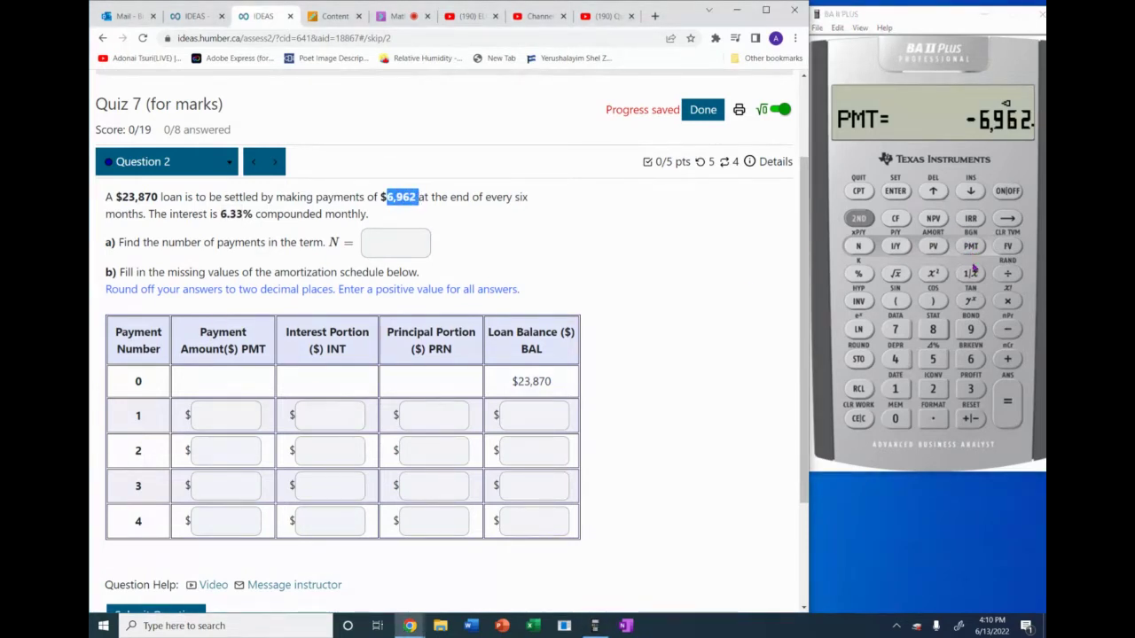
- Set the future value (FV) to 0 and compute the number of payments N
left_click(902, 419)
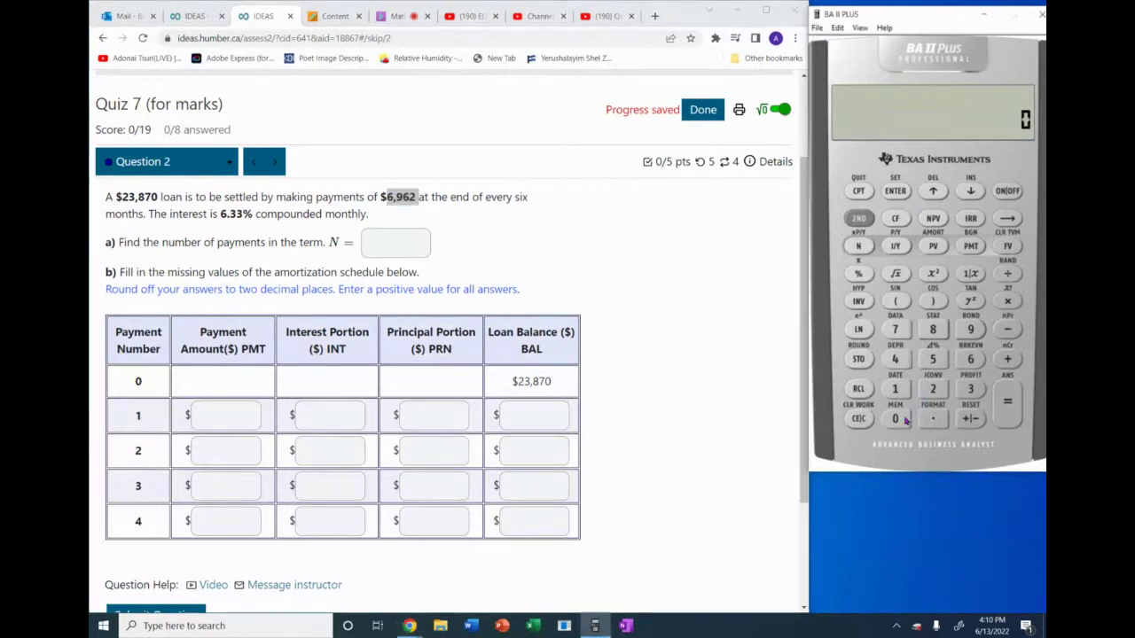
left_click(1008, 249)
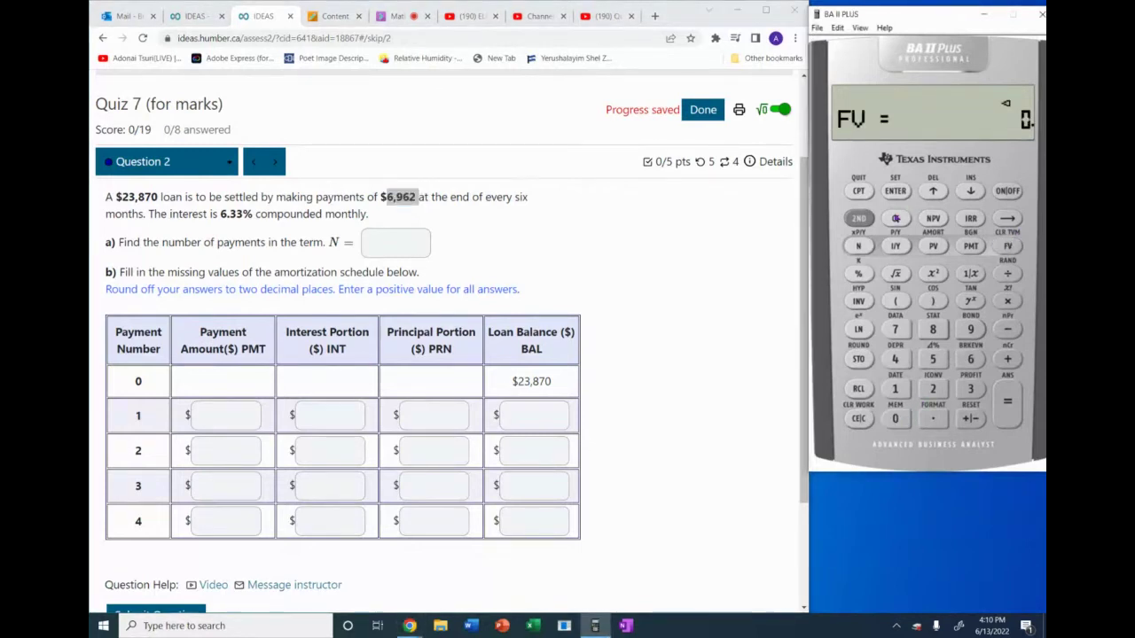
left_click(861, 247)
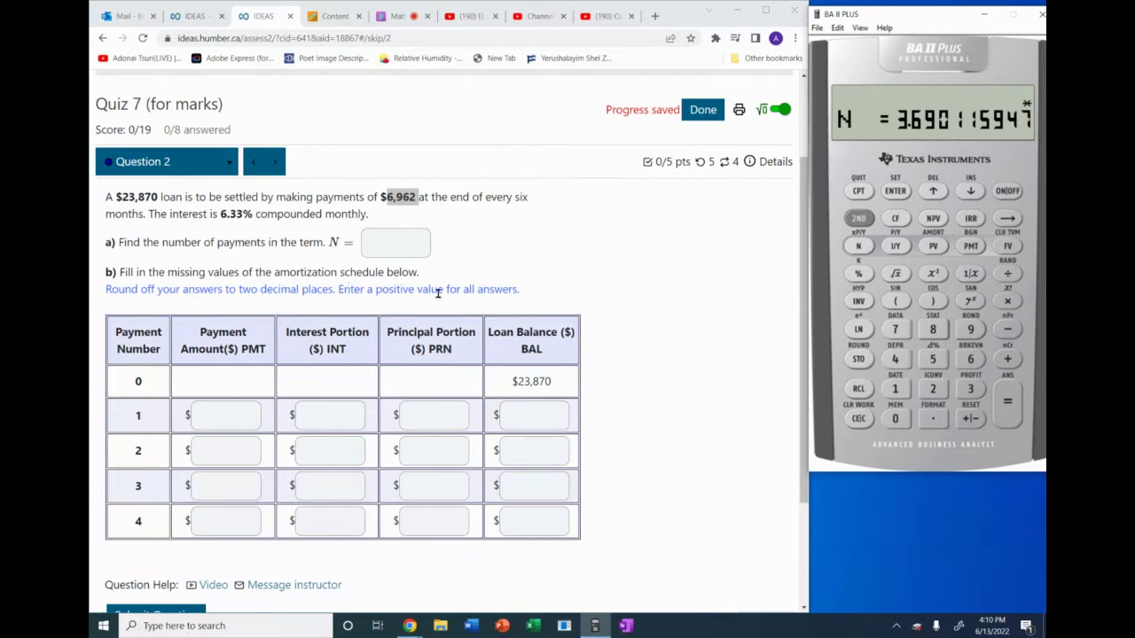
- Answer part a) with 4 as the number of payments in the term
left_click(398, 239)
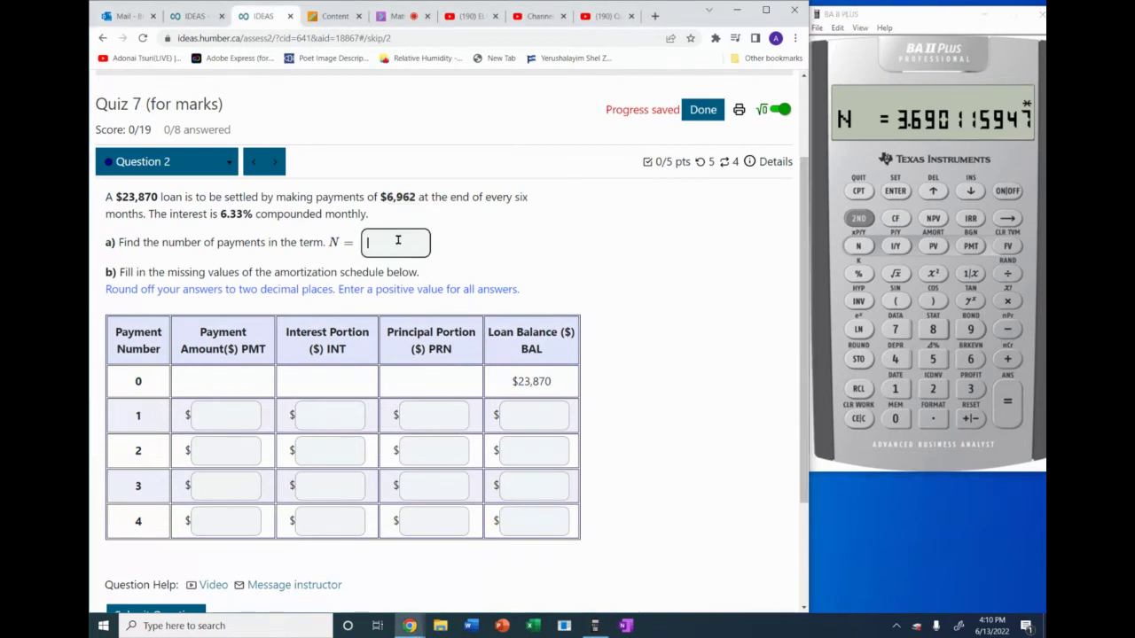
type("4")
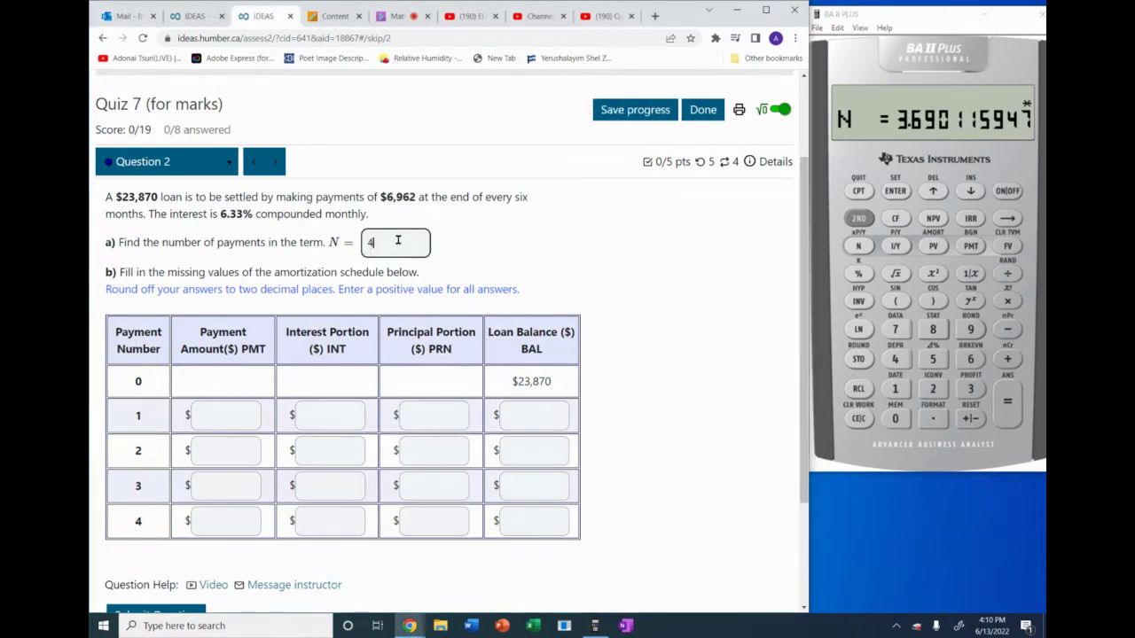
left_click(547, 237)
- Open the calculator's amortization worksheet and set both P1 and P2 to 1 for the first payment
left_click(867, 222)
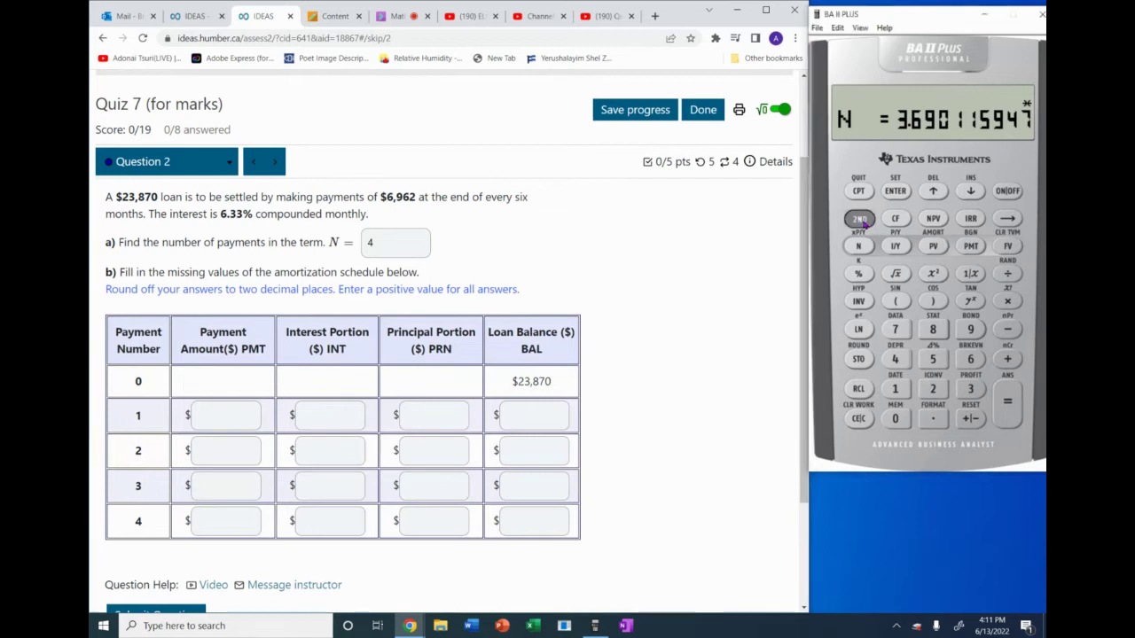
left_click(931, 249)
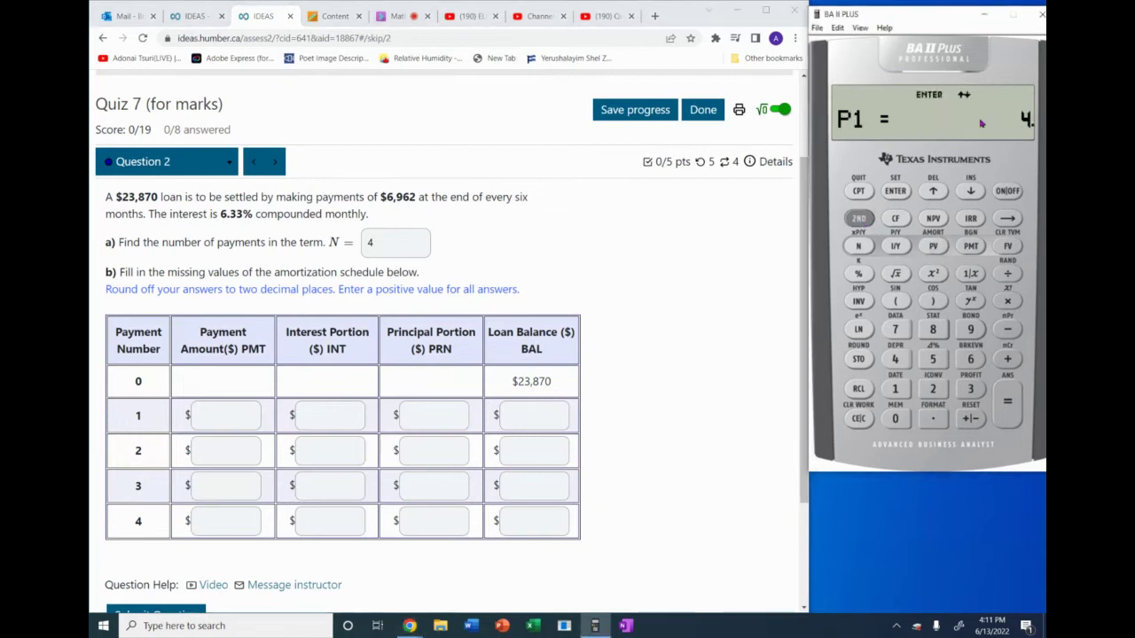
left_click(897, 389)
left_click(897, 190)
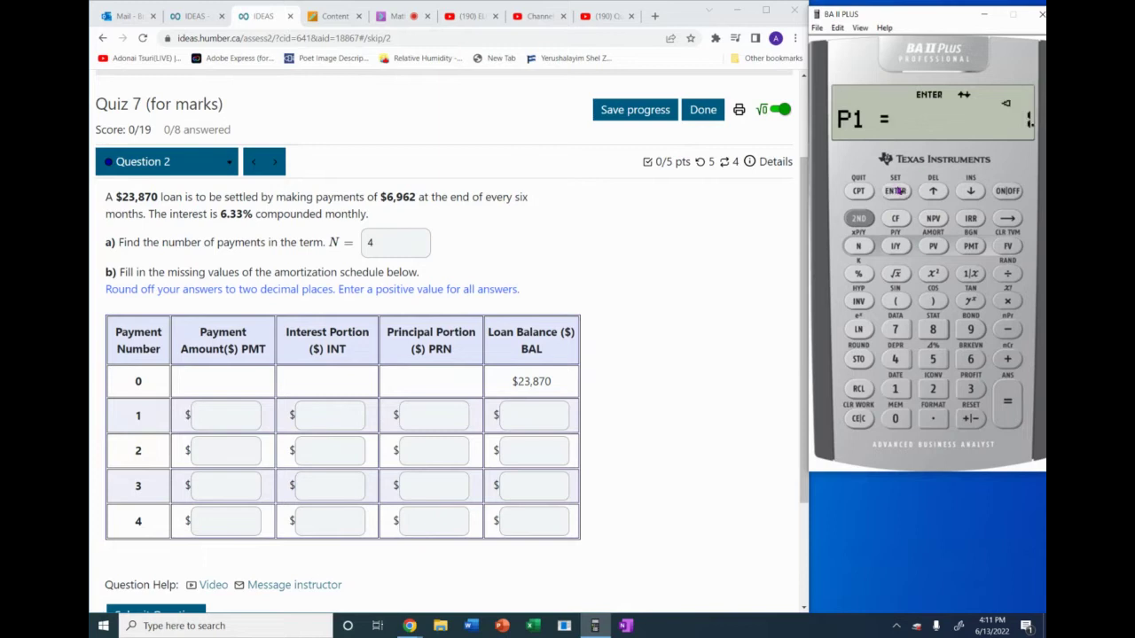
left_click(972, 192)
left_click(897, 390)
left_click(896, 191)
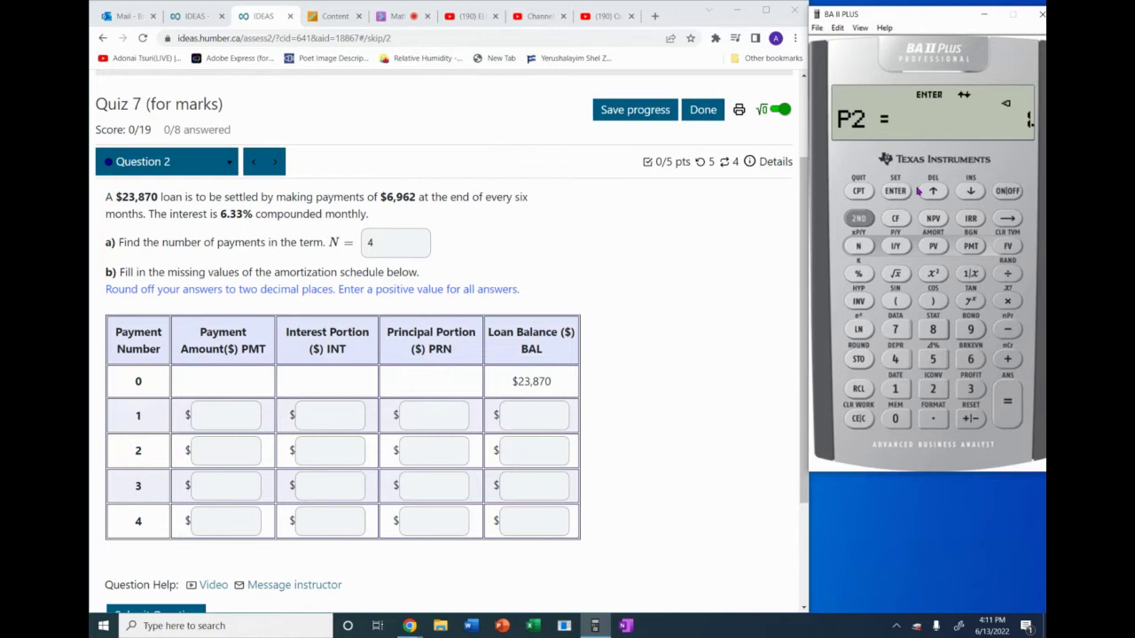
- Bring up the balance after payment 1 and enter 17,673.52 as its loan balance in the schedule
left_click(972, 192)
left_click(551, 413)
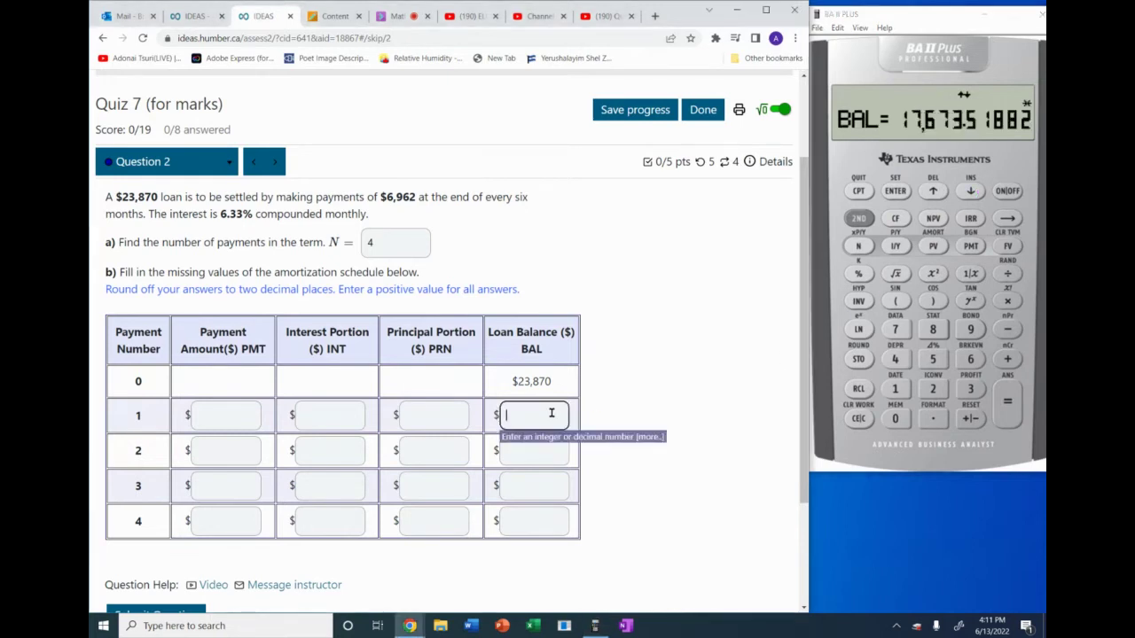
type("17,673.52")
- Bring up payment 1's principal and interest on the calculator and enter 6,196.48 as PRN and 765.52 as INT in the schedule
left_click(969, 192)
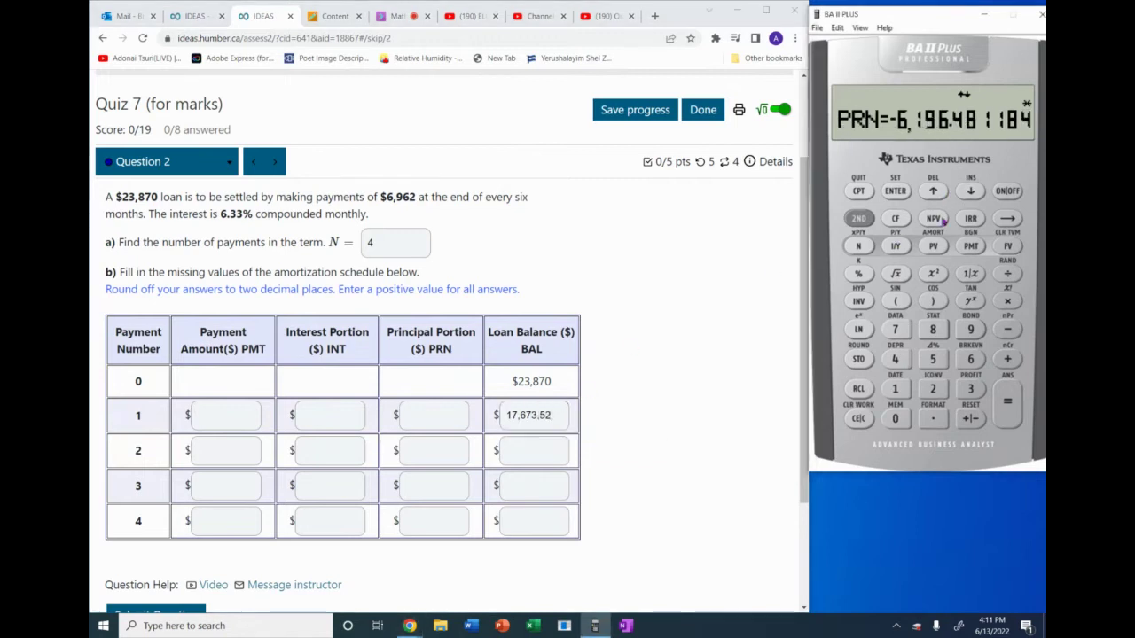
left_click(441, 421)
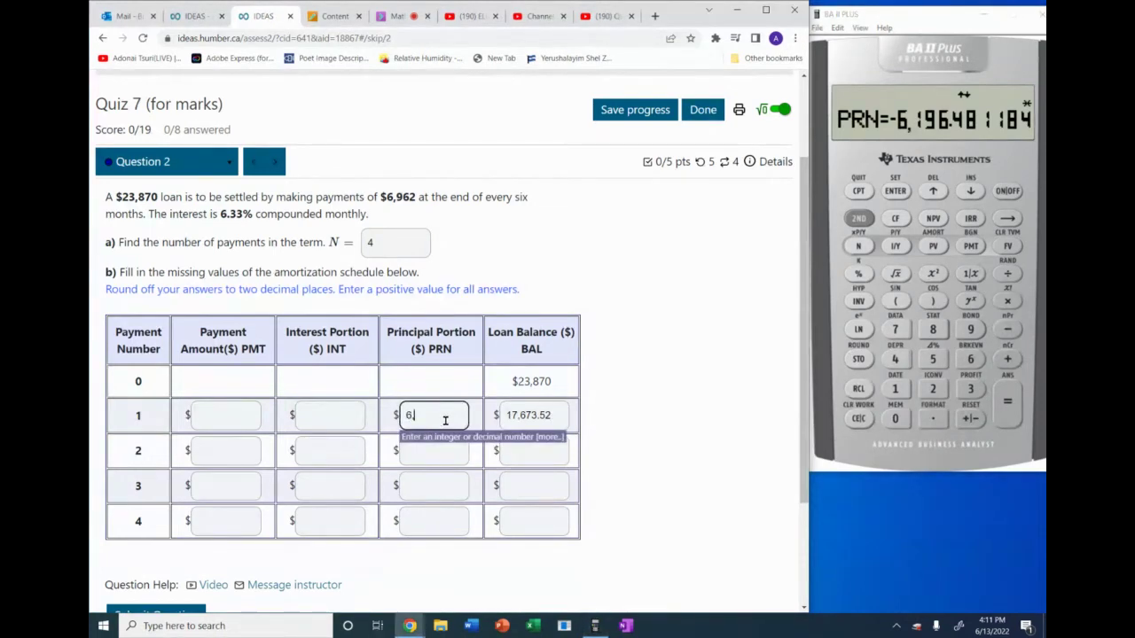
type("6,196.48")
left_click(972, 189)
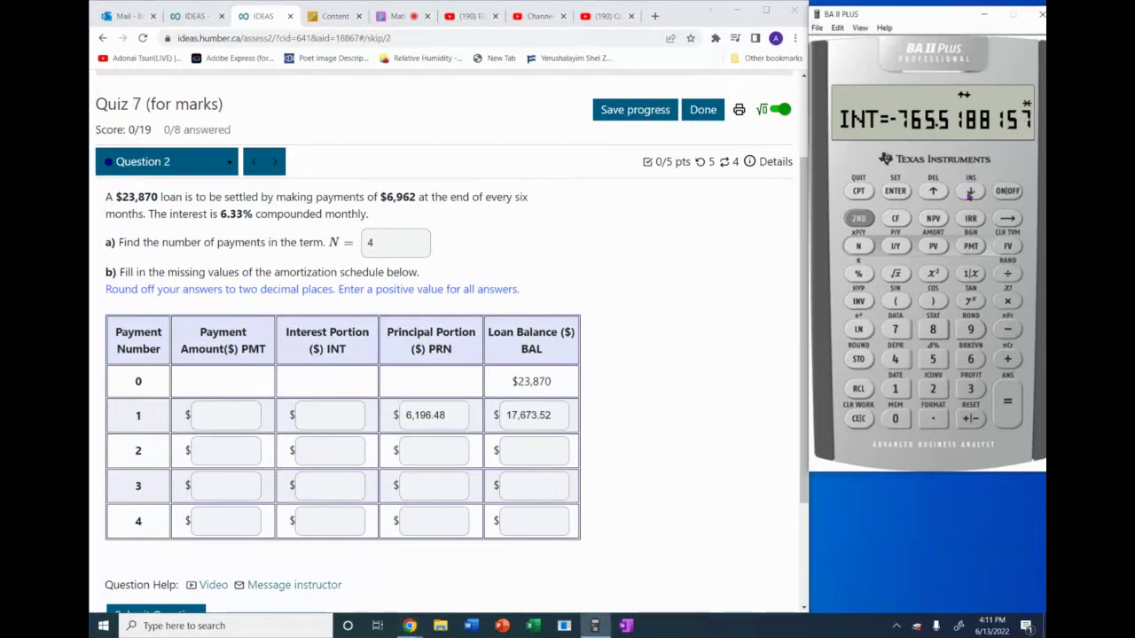
left_click(330, 418)
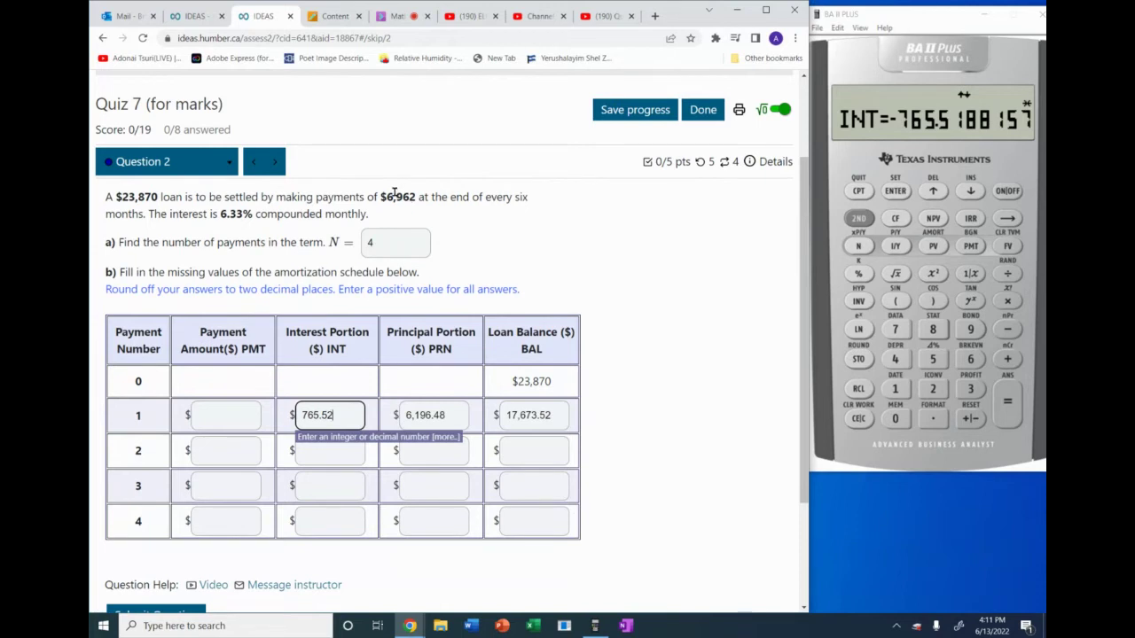
- Enter 6,962.00 as the payment amount for payments 1, 2 and 3 in the schedule
left_click_drag(385, 196, 424, 200)
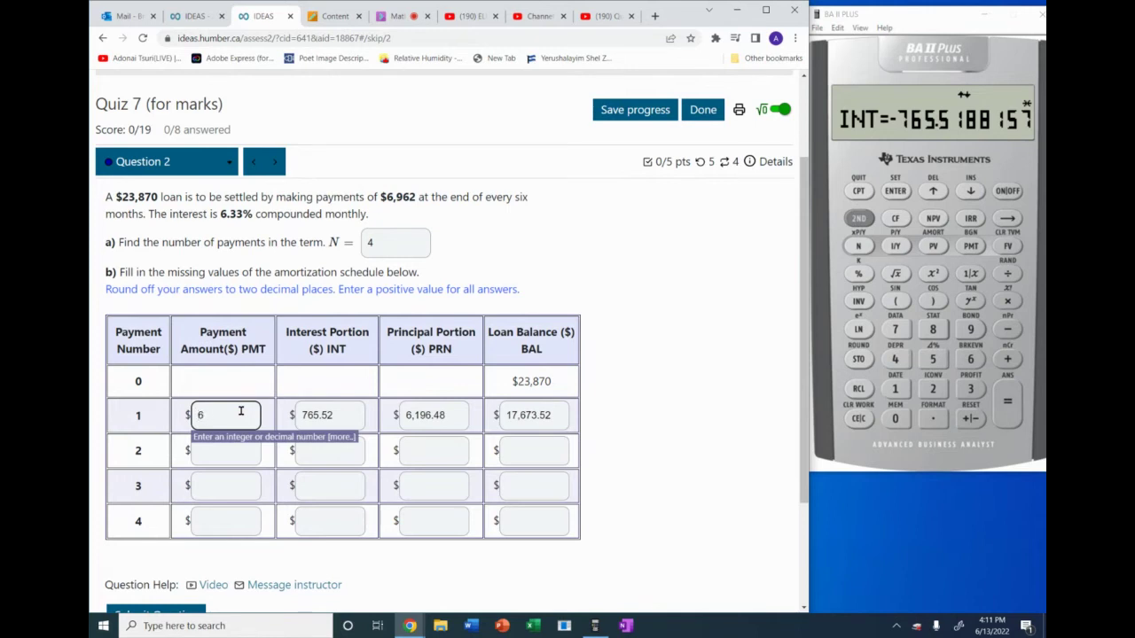
type("963")
left_click_drag(247, 415, 181, 419)
key("ctrl+c")
key("BackSpace")
key("ctrl+v")
left_click(237, 454)
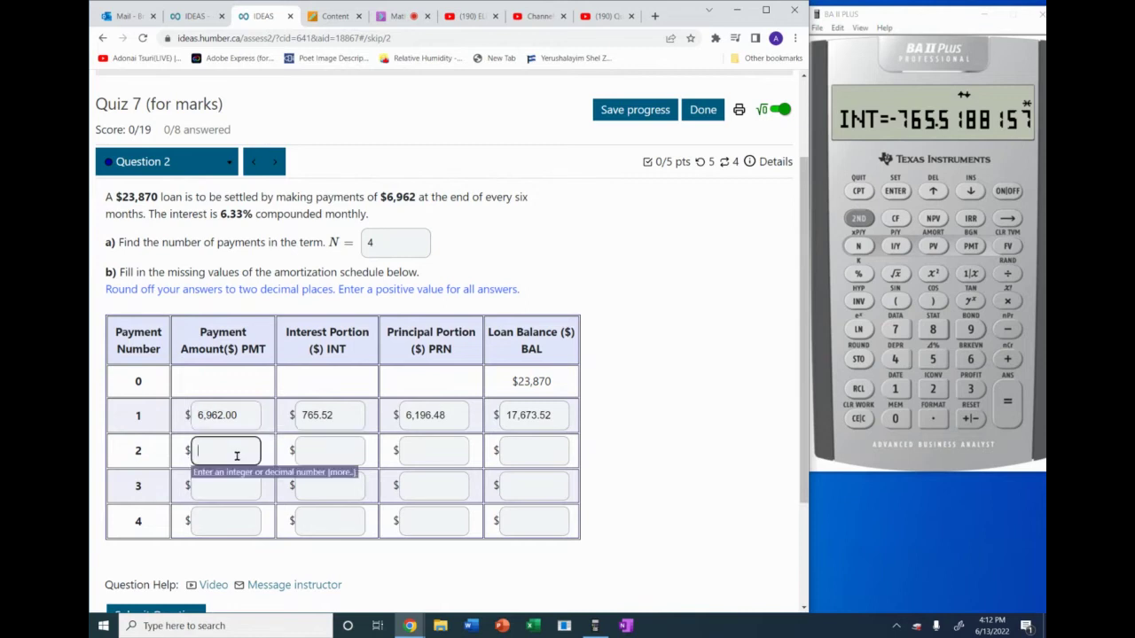
key("ctrl+v")
left_click(231, 483)
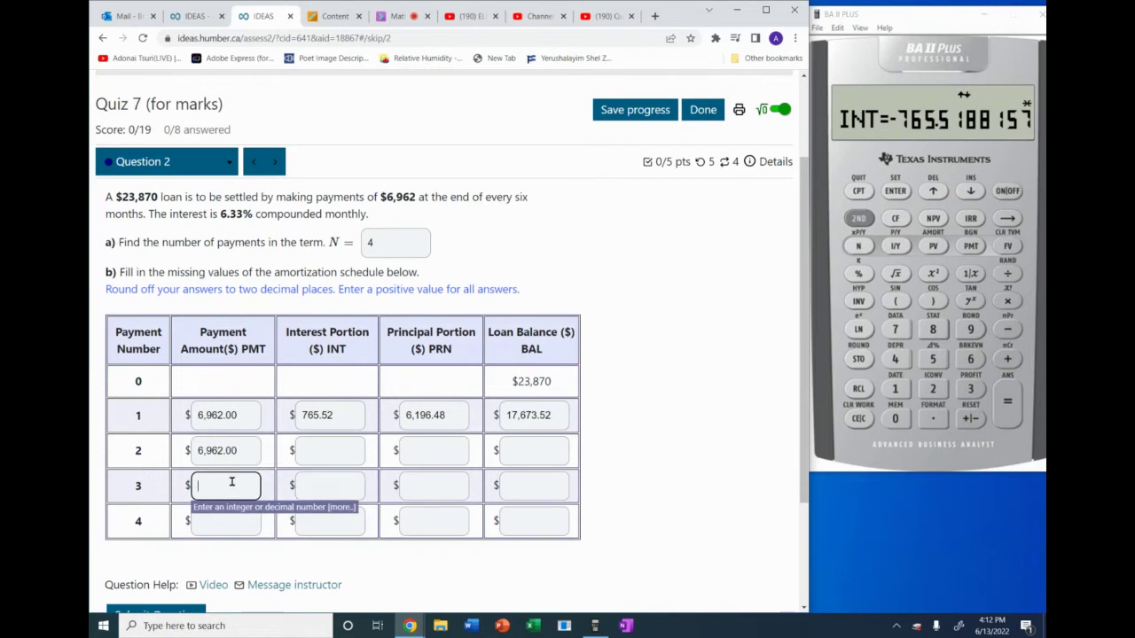
key("ctrl+v")
- Set both P1 and P2 to 2 in the calculator's amortization worksheet for the second payment
left_click(969, 193)
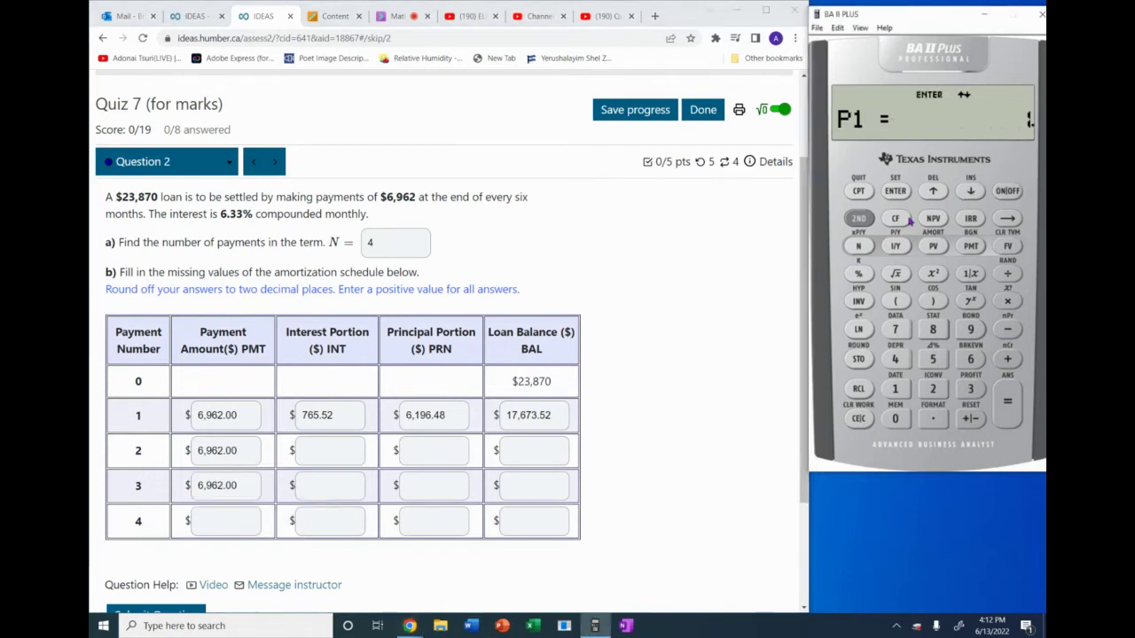
left_click(931, 389)
left_click(972, 193)
left_click(932, 390)
left_click(902, 194)
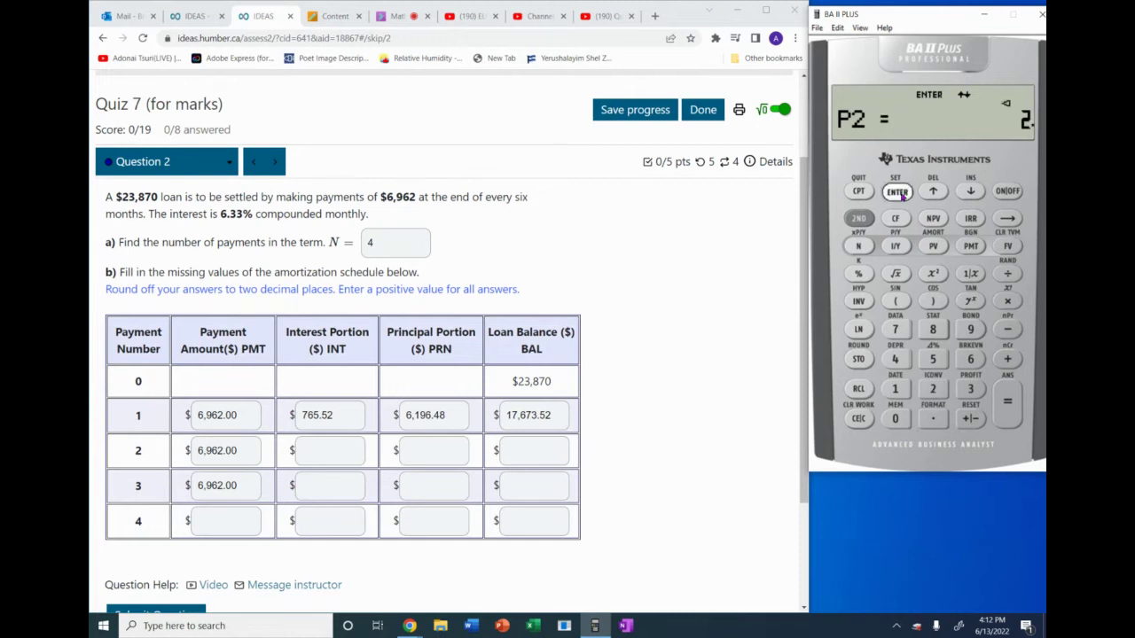
- Bring up the balance after payment 2 and enter 11,278.31 as its loan balance in the schedule
left_click(972, 191)
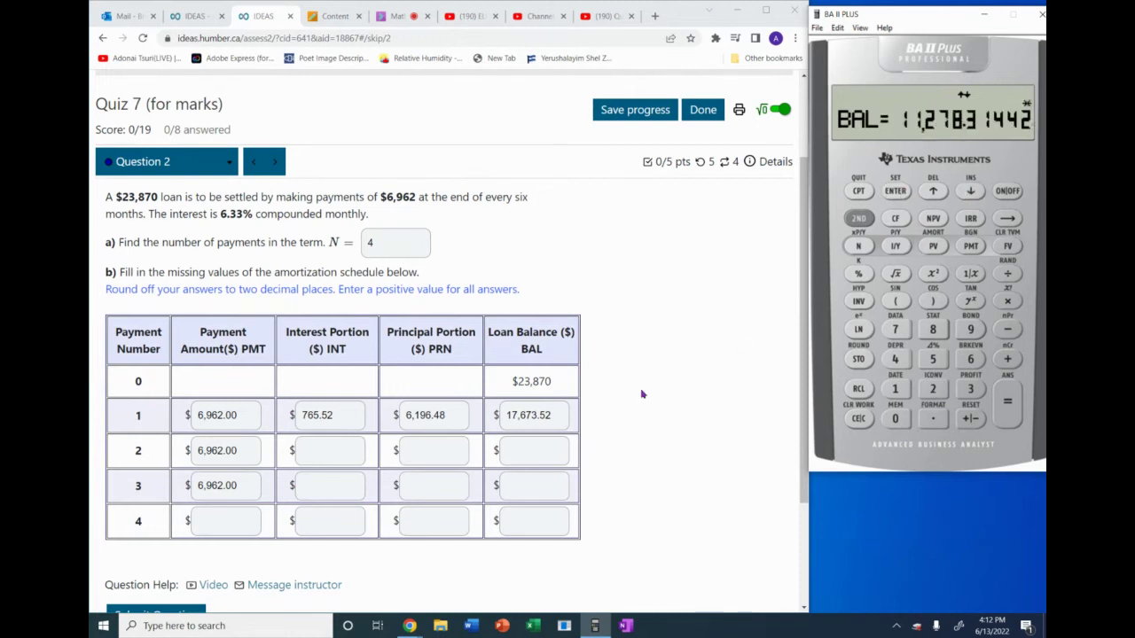
left_click(541, 455)
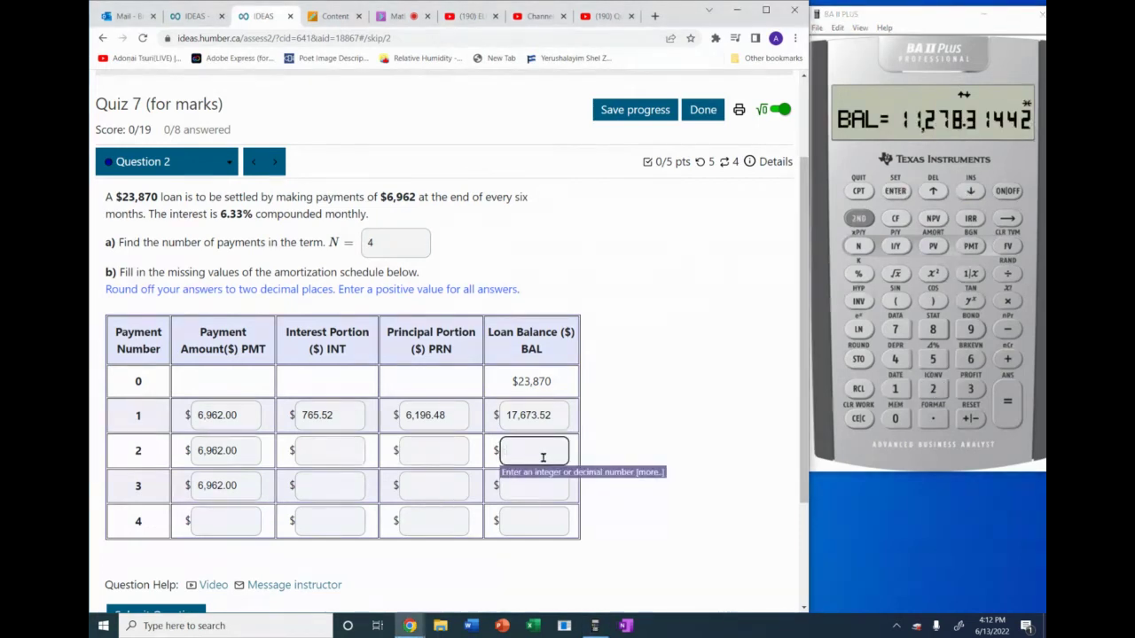
type("11,278.31")
left_click(727, 376)
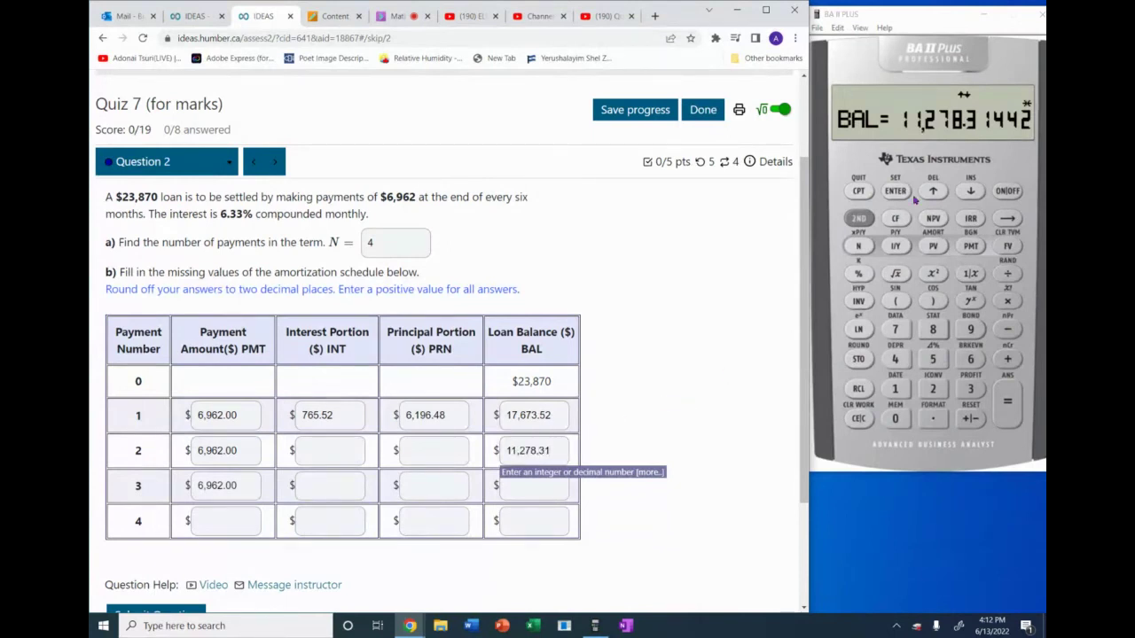
- Bring up payment 2's principal and interest on the calculator and enter 6,395.20 as PRN and 566.80 as INT in the schedule
left_click(975, 192)
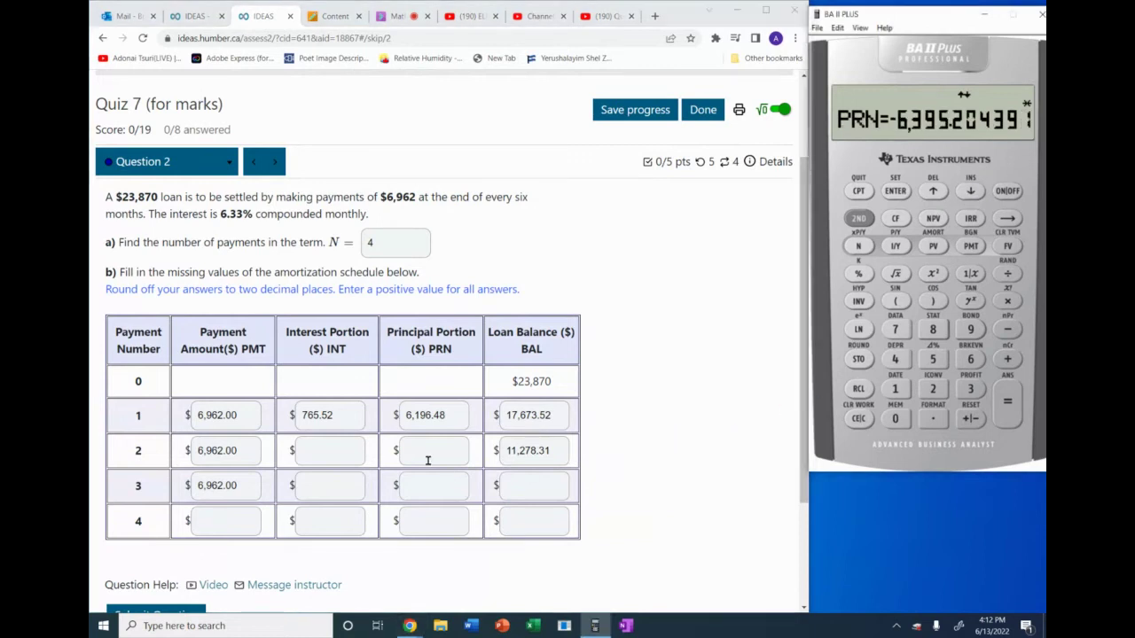
left_click(427, 459)
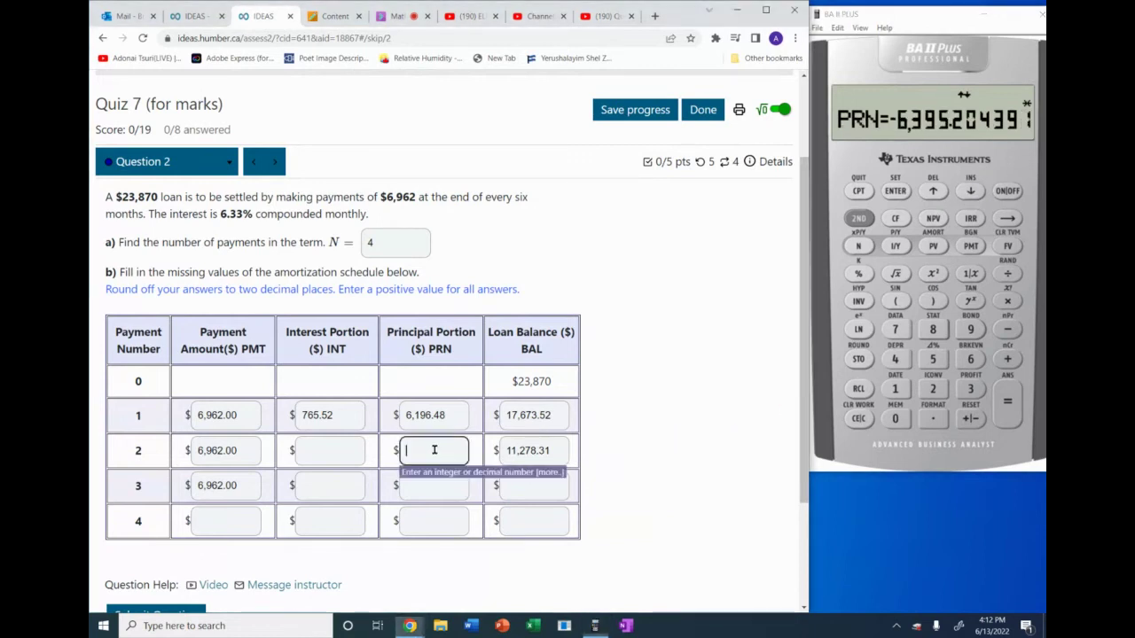
left_click(700, 447)
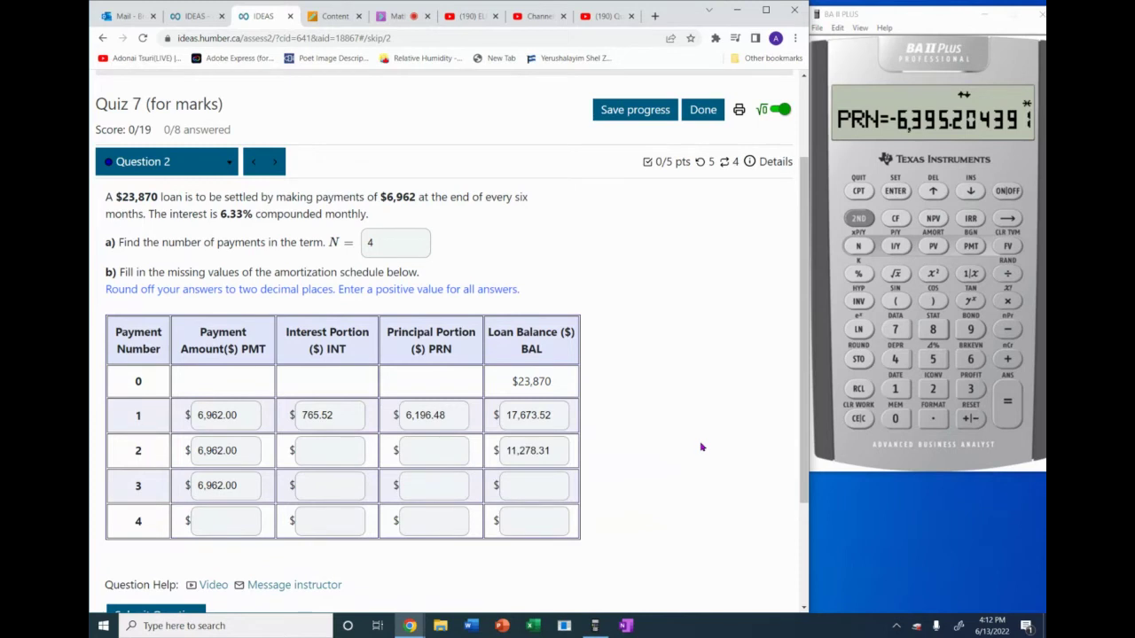
left_click(417, 452)
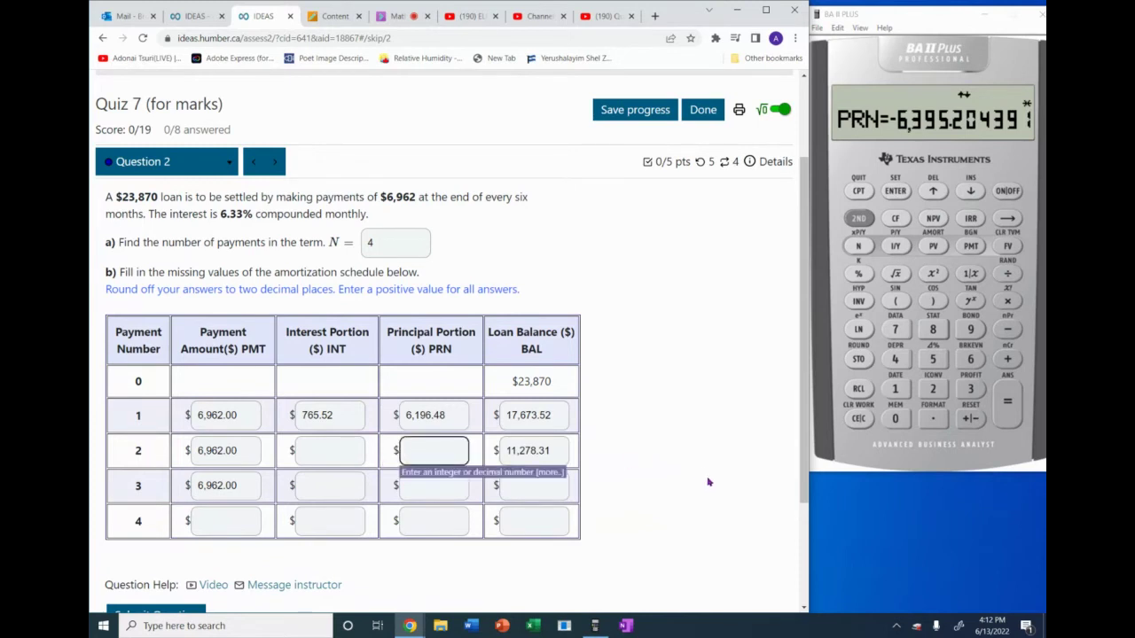
type("6m385,===")
key("BackSpace")
key("BackSpace")
key("BackSpace")
key("BackSpace")
key("BackSpace")
key("BackSpace")
key("BackSpace")
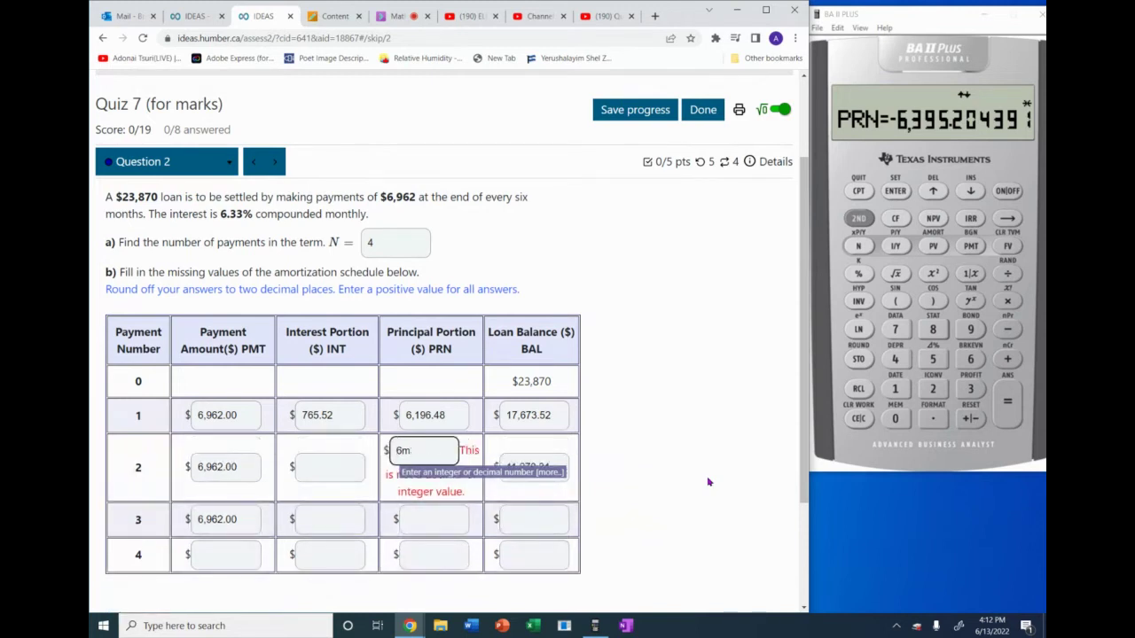
type(",395.20")
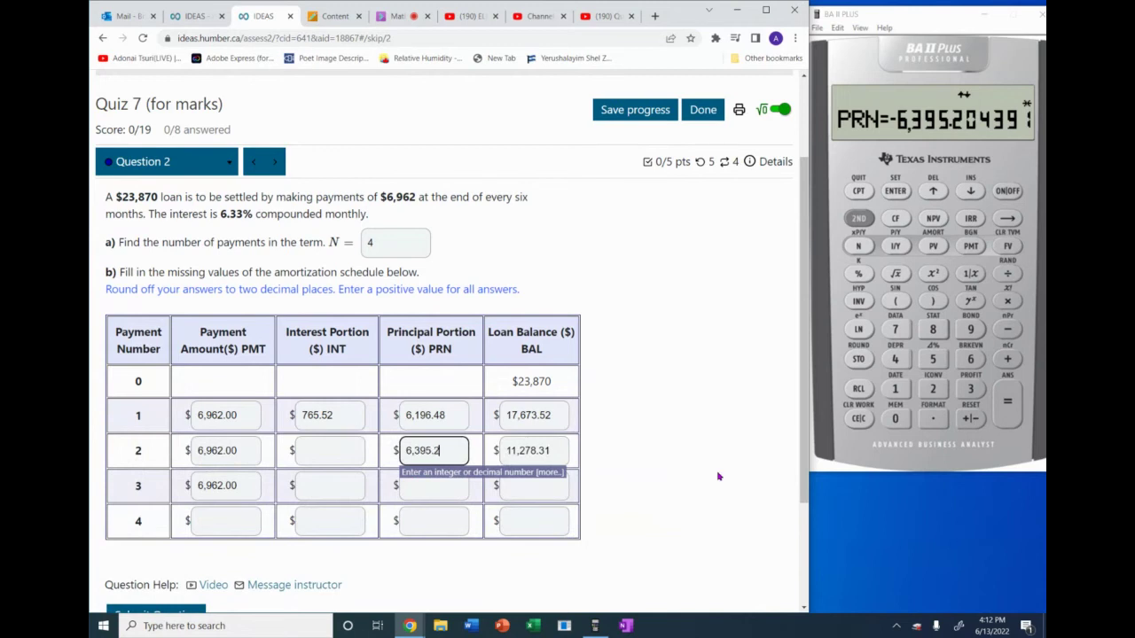
left_click(970, 190)
left_click(344, 443)
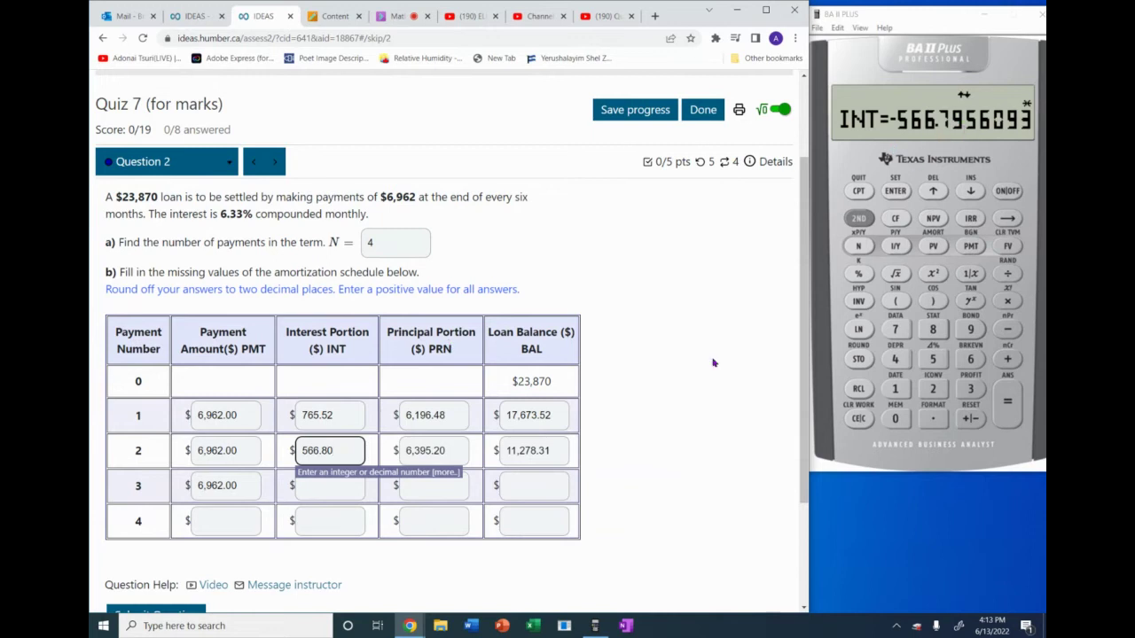
- Set both P1 and P2 to 3 in the calculator's amortization worksheet for the third payment
left_click(546, 485)
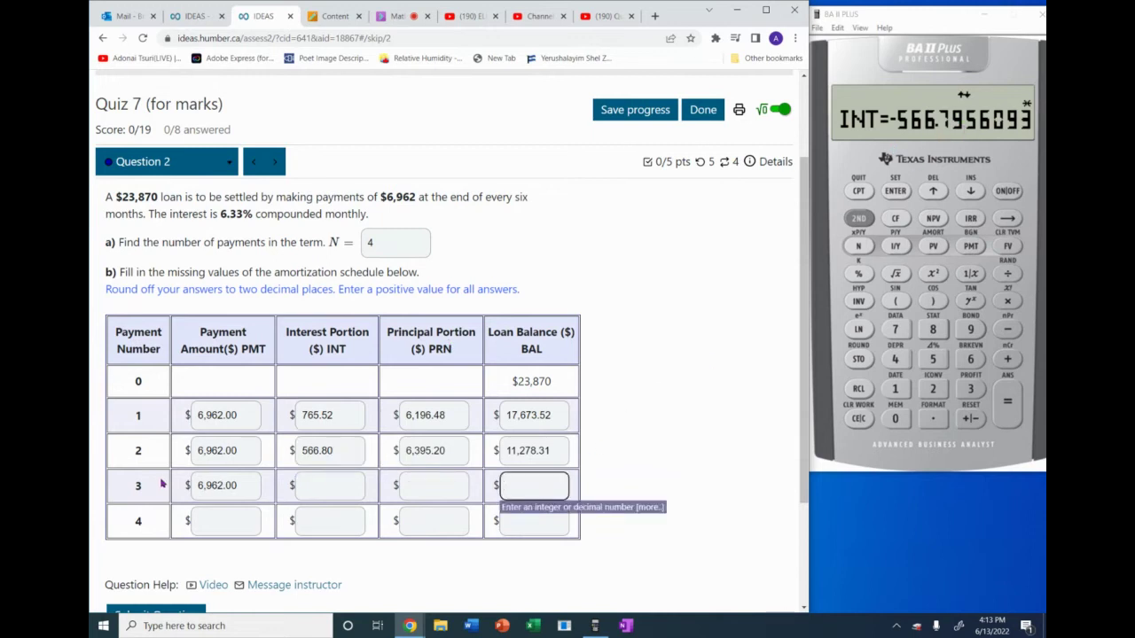
left_click_drag(155, 486, 111, 490)
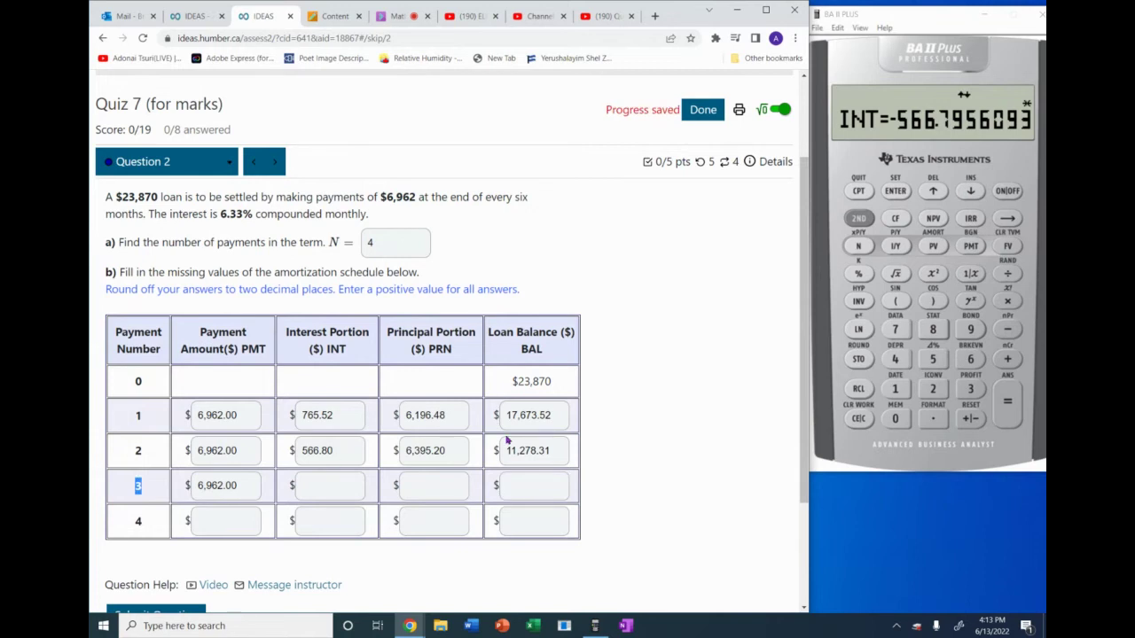
left_click(970, 197)
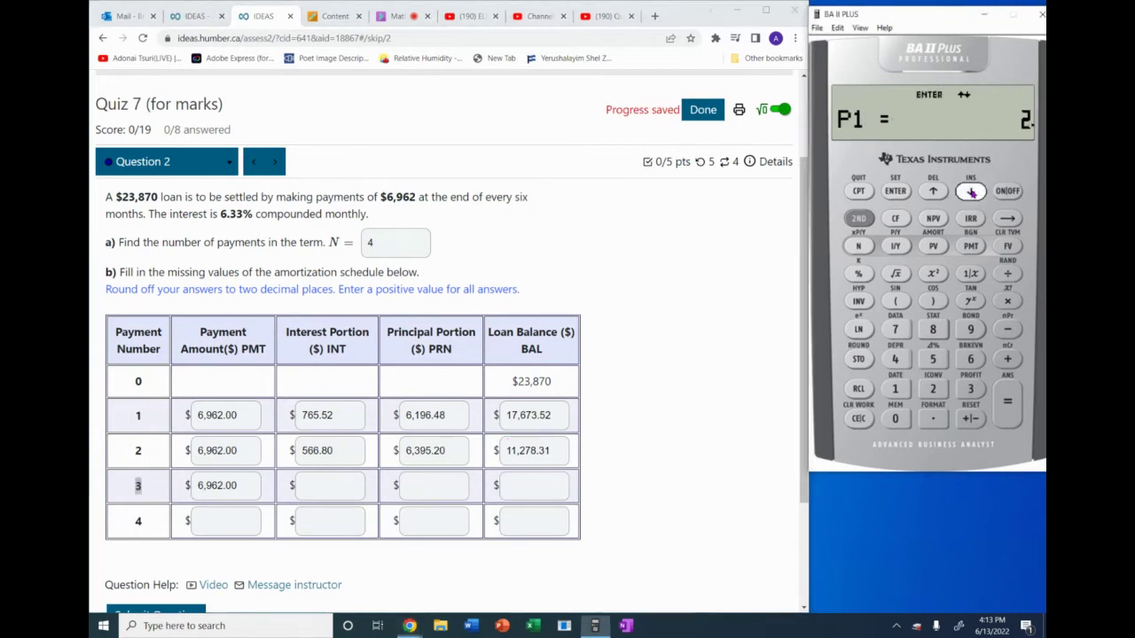
left_click(968, 391)
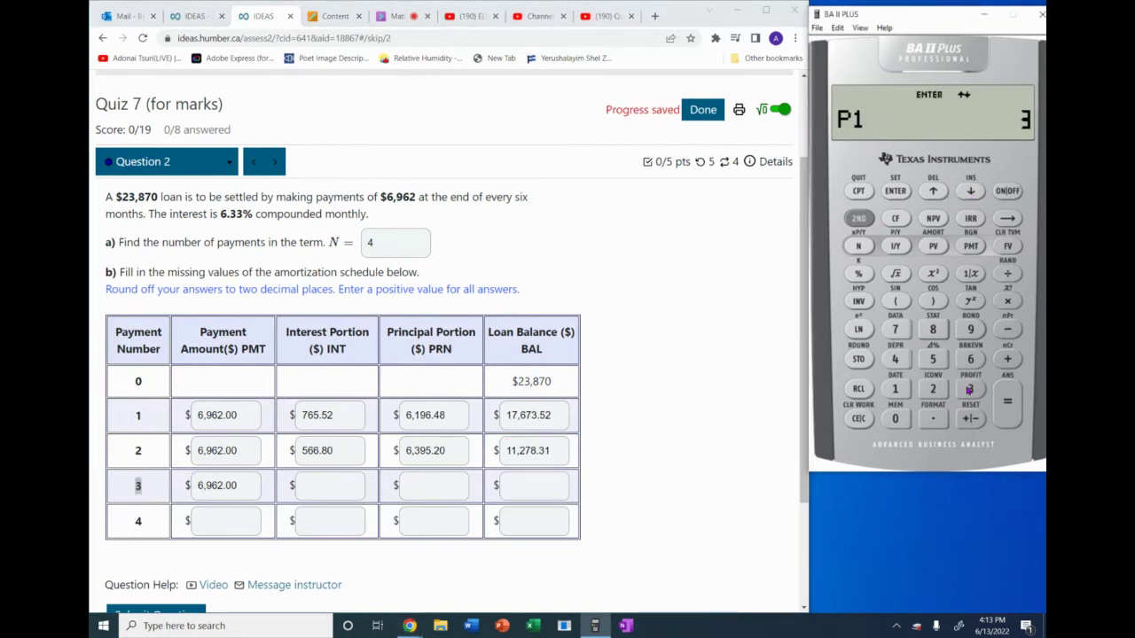
left_click(896, 193)
left_click(973, 196)
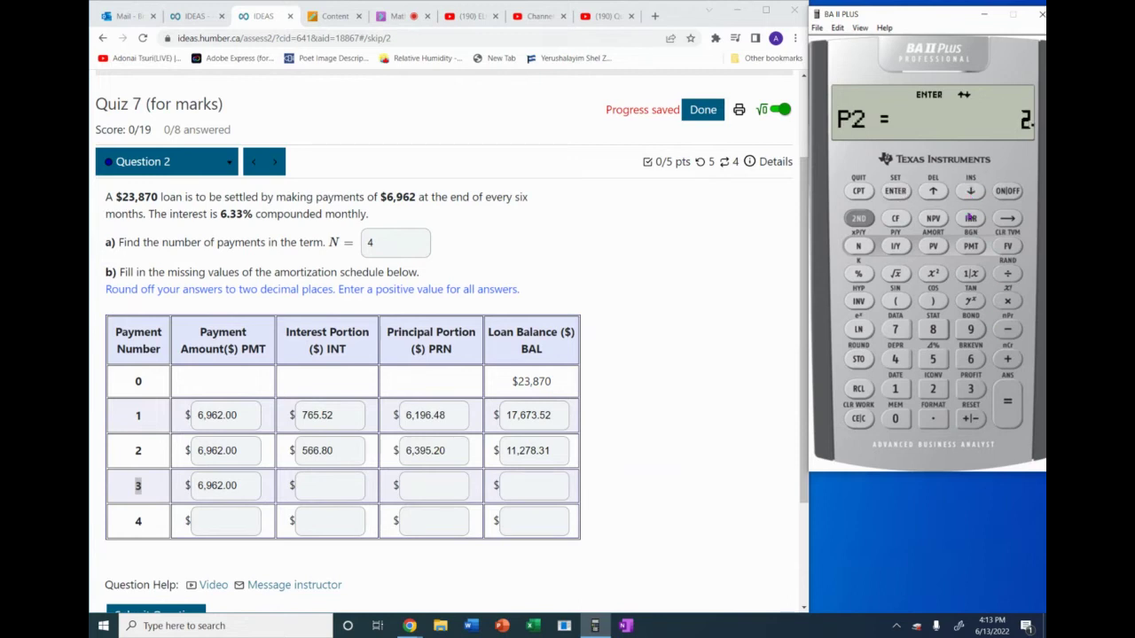
left_click(975, 392)
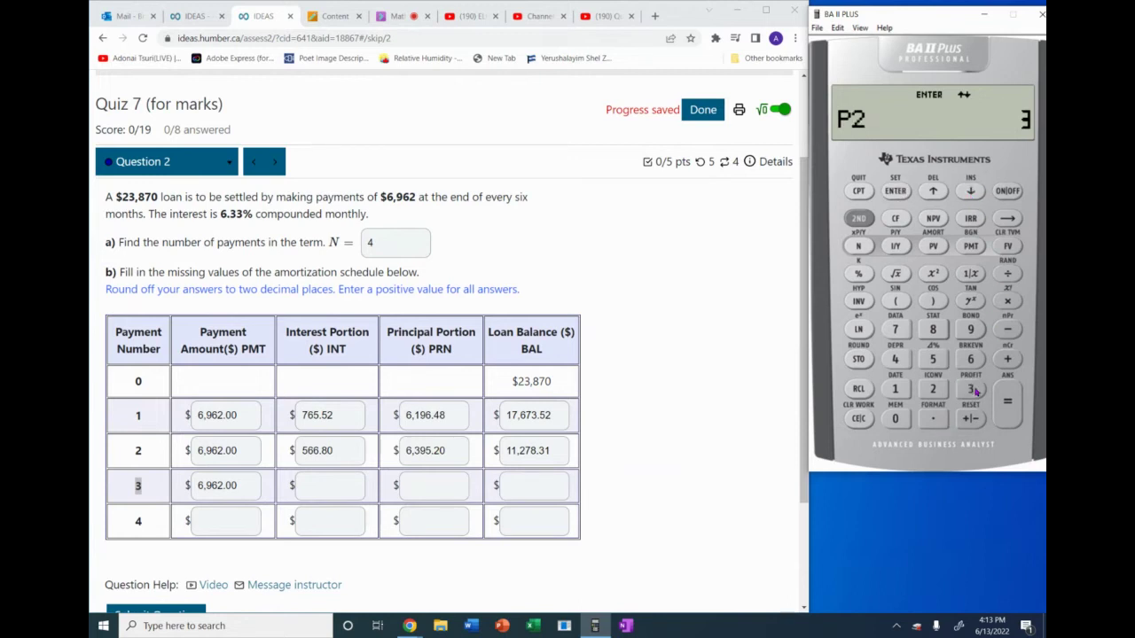
left_click(896, 192)
- Bring up the balance after payment 3 and enter 4,678.01 as its loan balance in the schedule
left_click(970, 192)
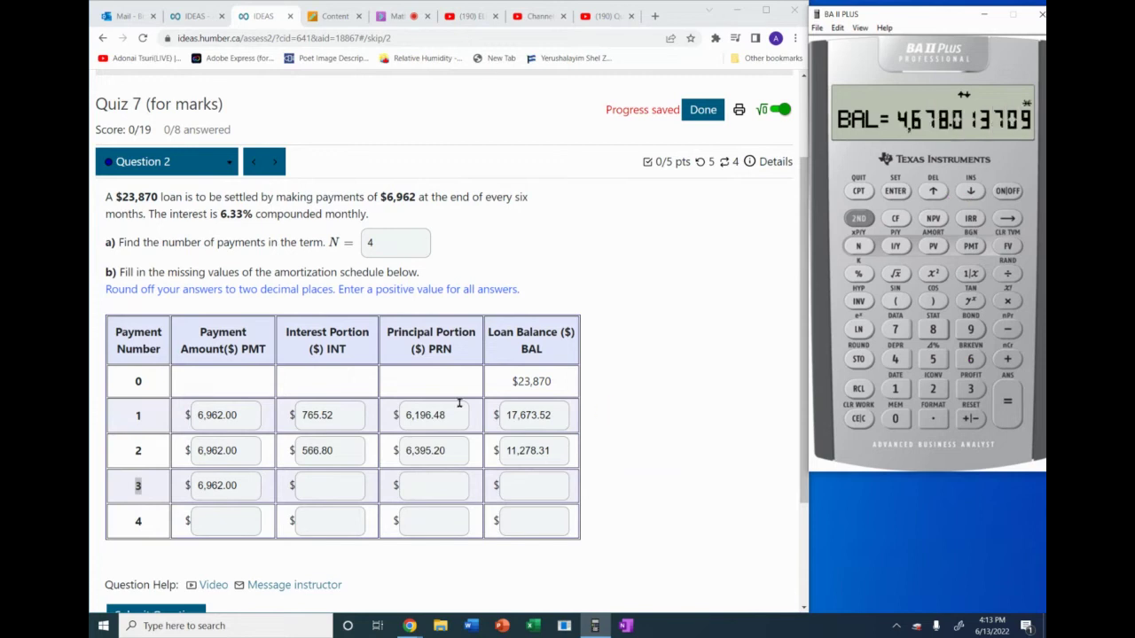
left_click(535, 487)
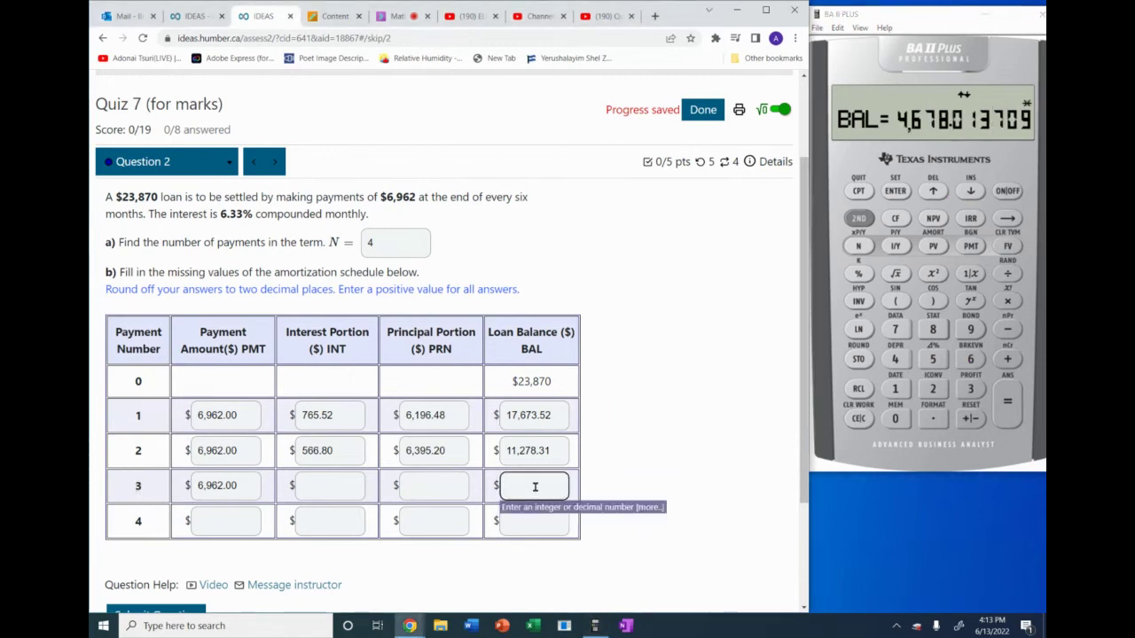
type("4,678")
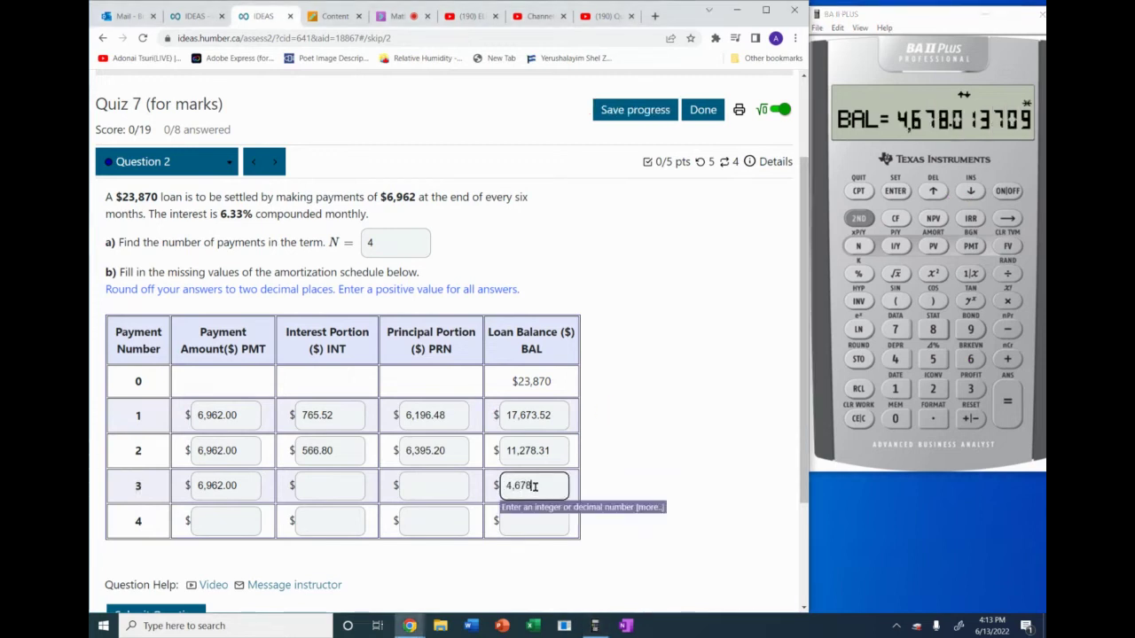
type(".01")
- Bring up payment 3's principal and interest on the calculator and enter 6,600.30 as PRN and 361.70 as INT in the schedule
left_click(457, 485)
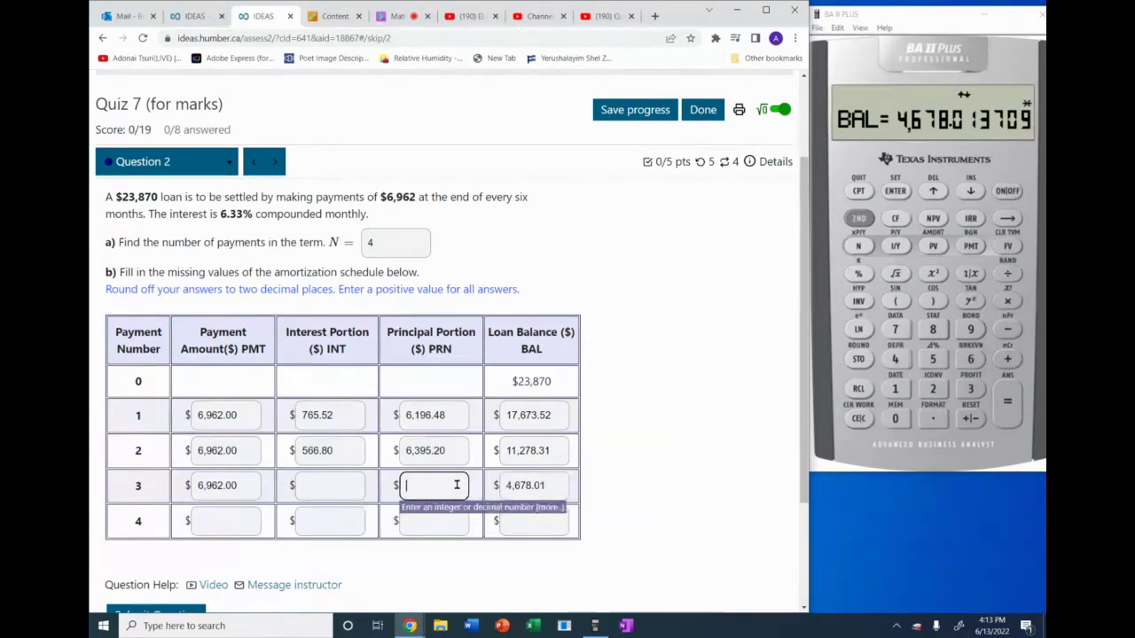
left_click(971, 192)
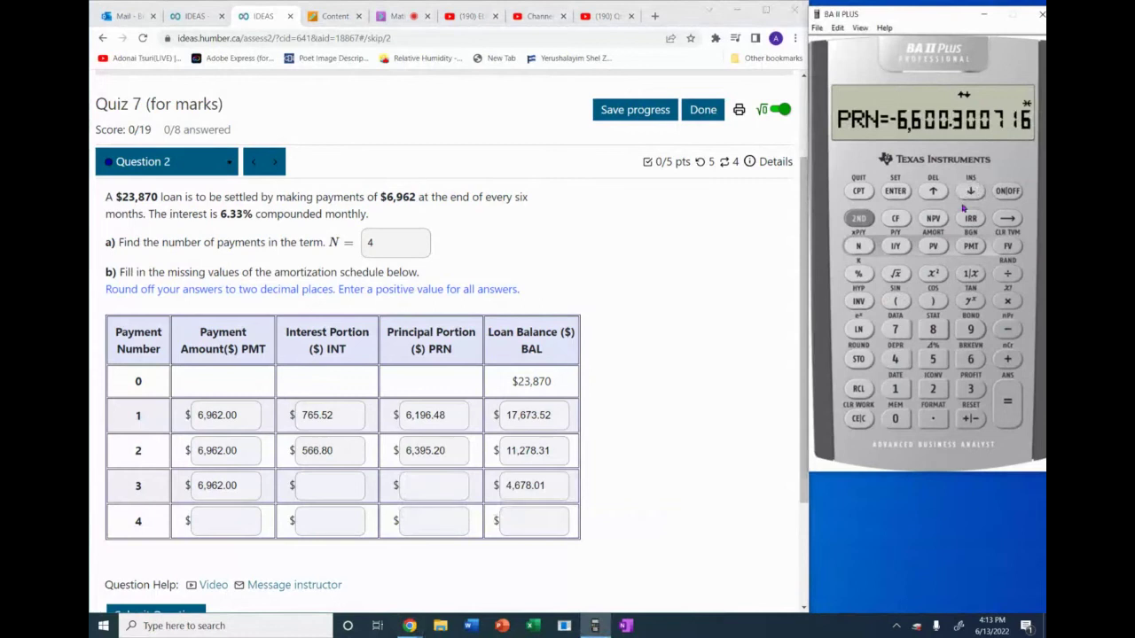
left_click(449, 484)
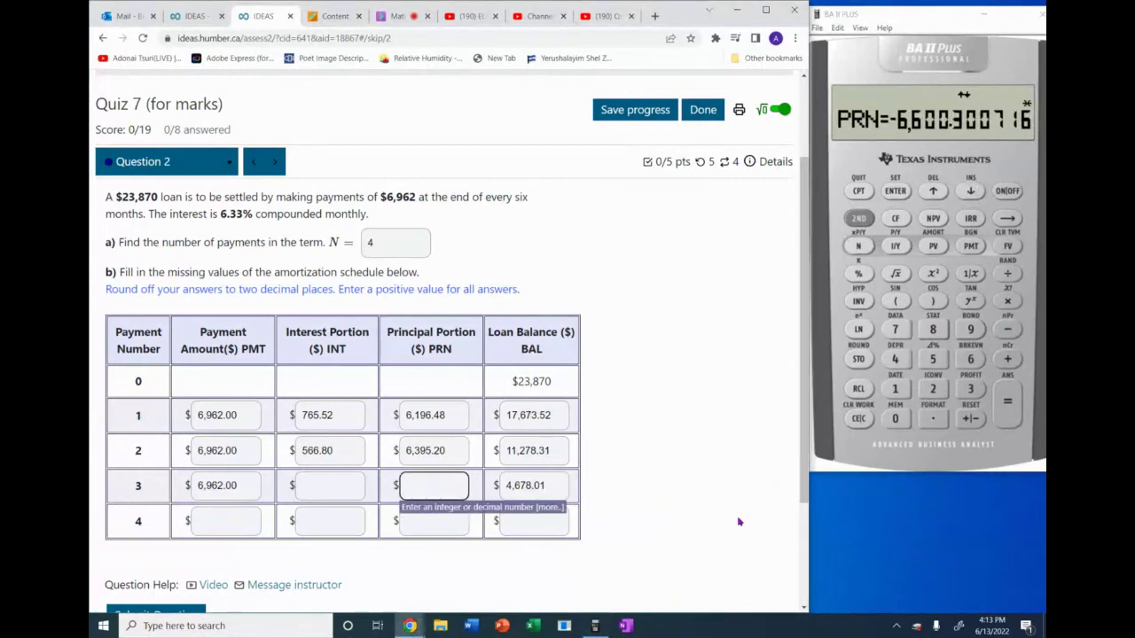
type("6,600.30")
left_click(972, 193)
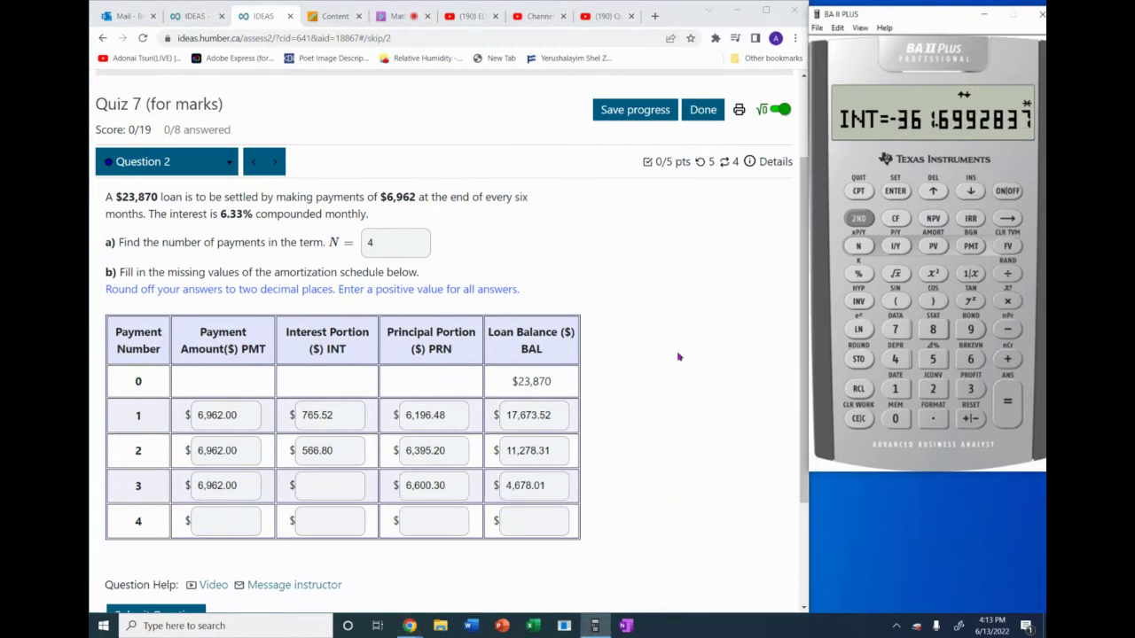
left_click(350, 483)
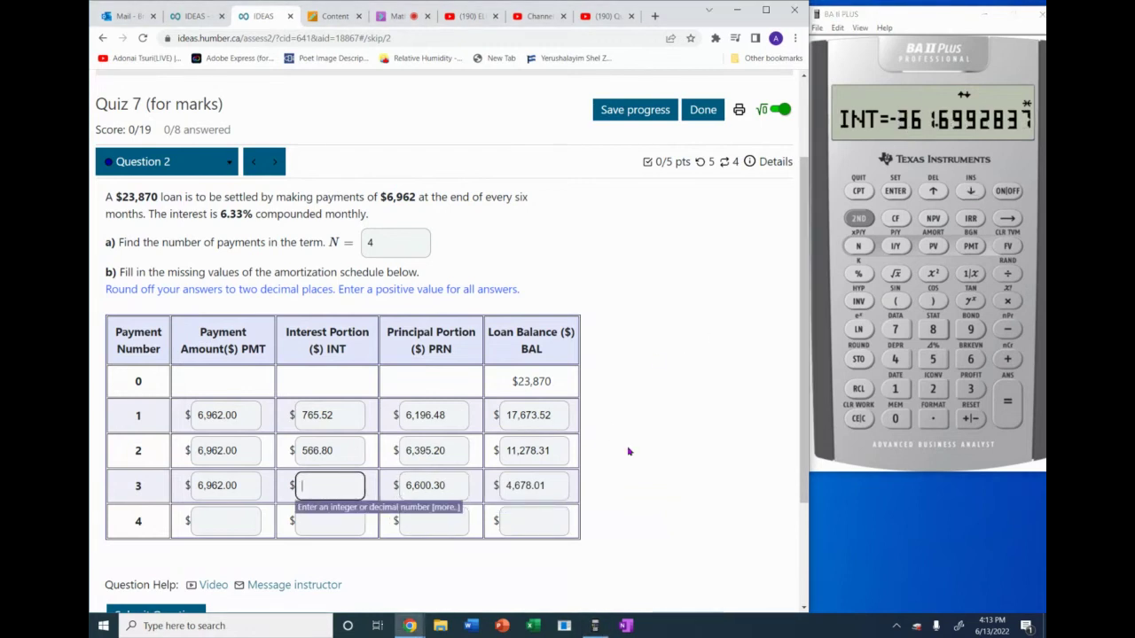
type("361.70")
left_click(328, 519)
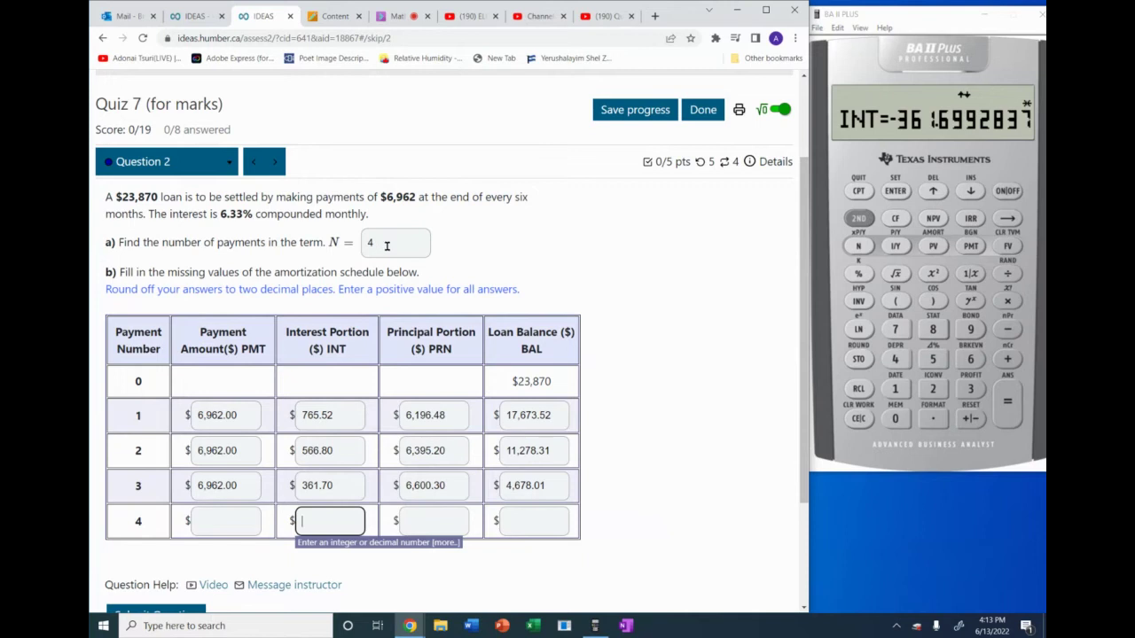
left_click_drag(386, 245, 339, 252)
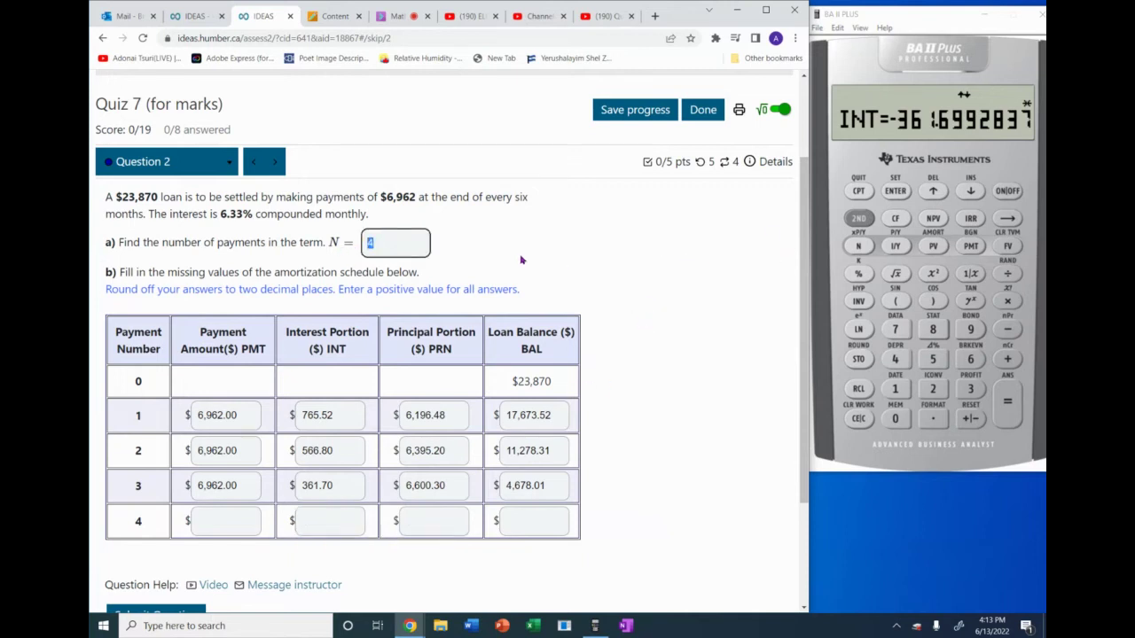
- Leave the calculator's amortization worksheet and recall the stored number of payments N to review the final payment
left_click(592, 269)
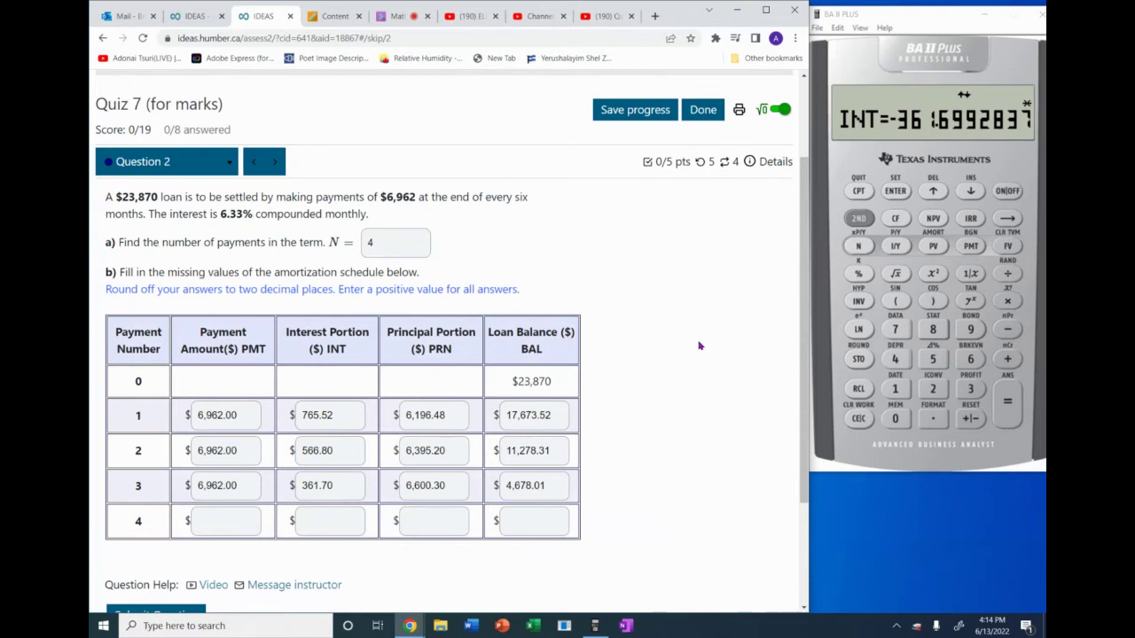
left_click(858, 218)
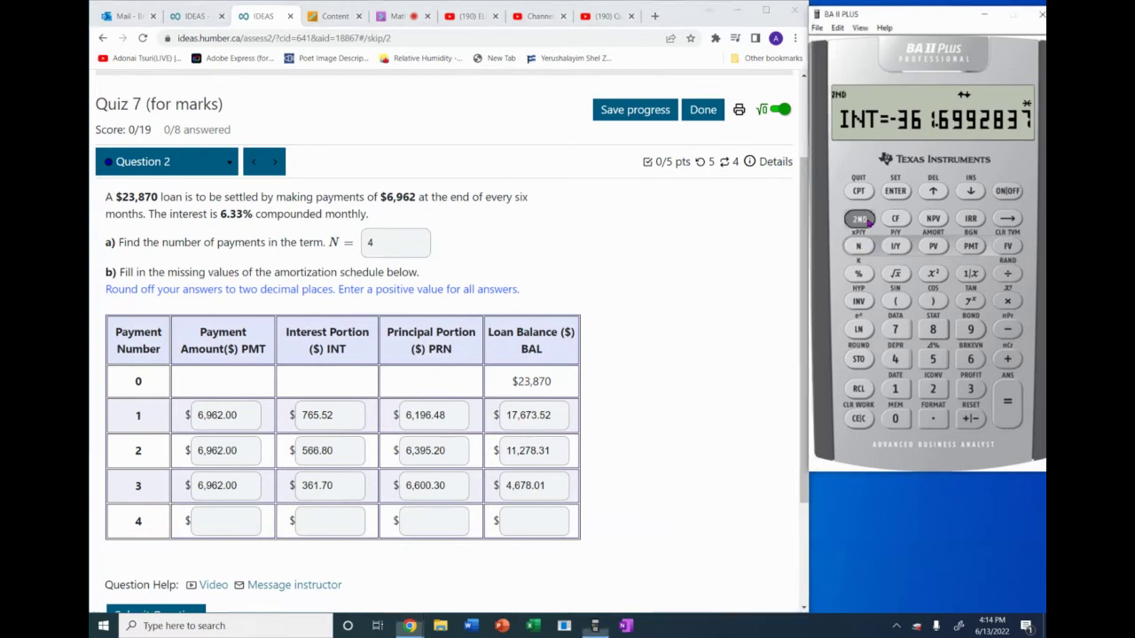
left_click(860, 191)
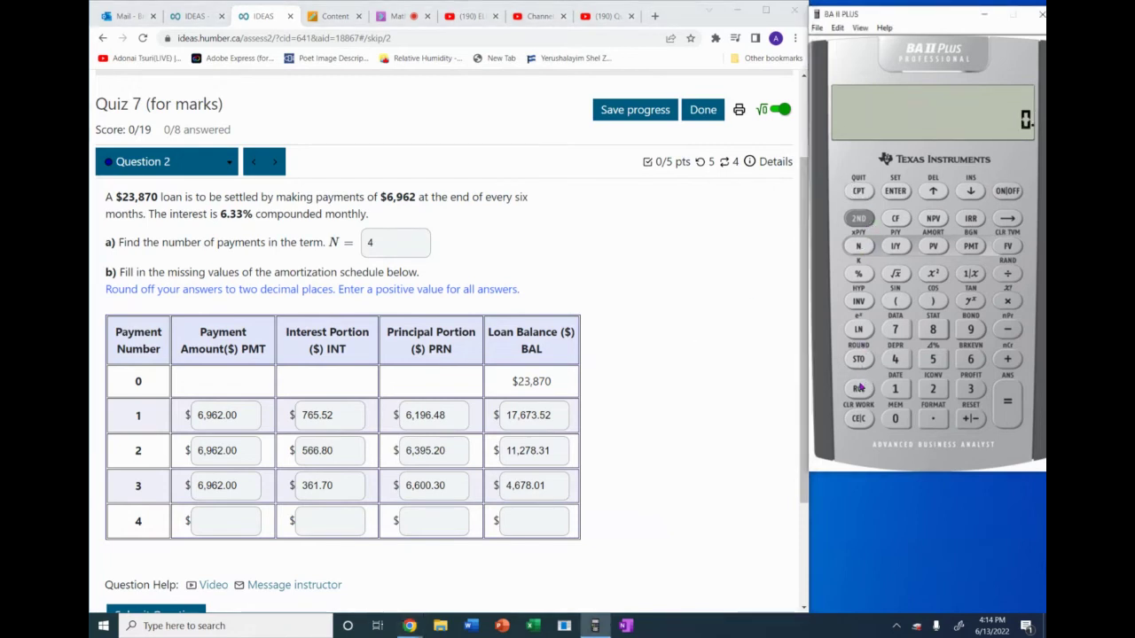
left_click(860, 248)
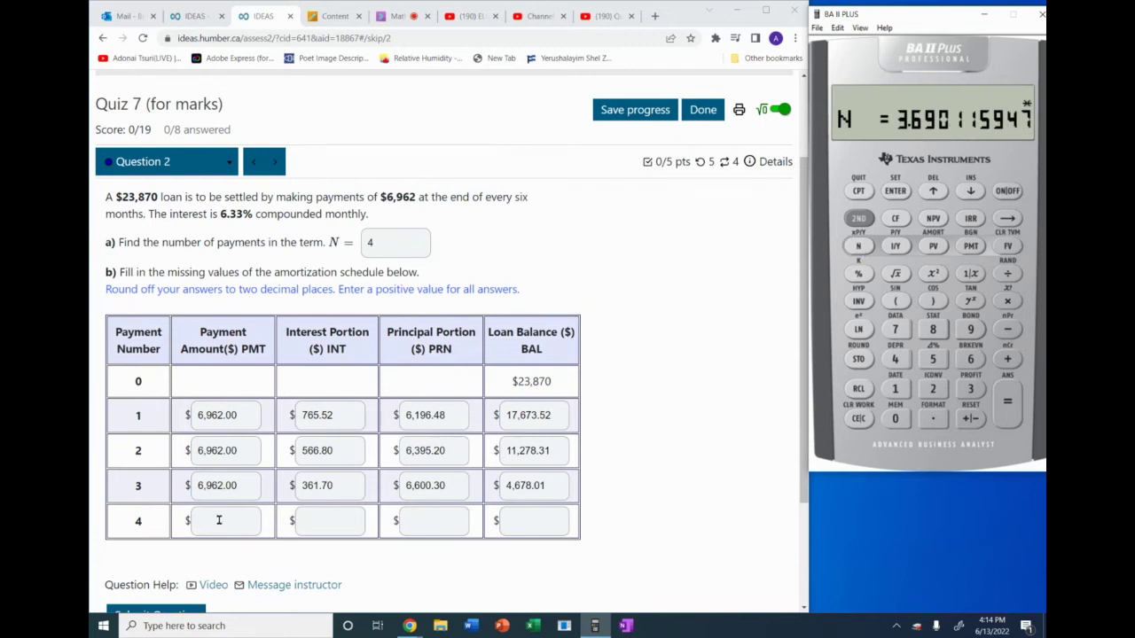
left_click_drag(246, 486, 158, 496)
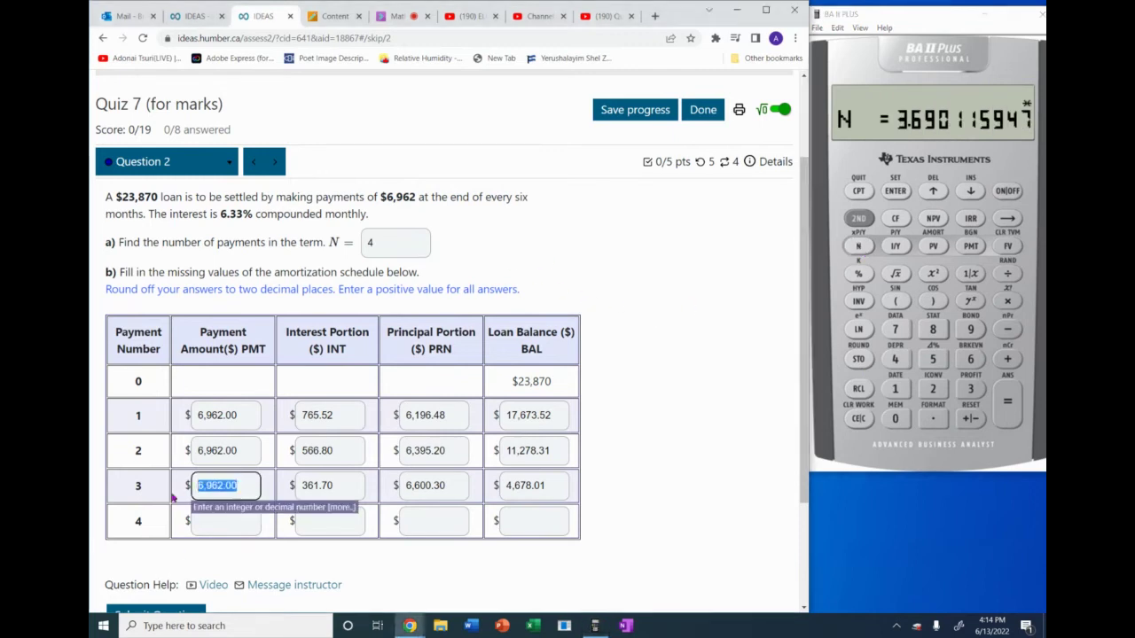
left_click(665, 523)
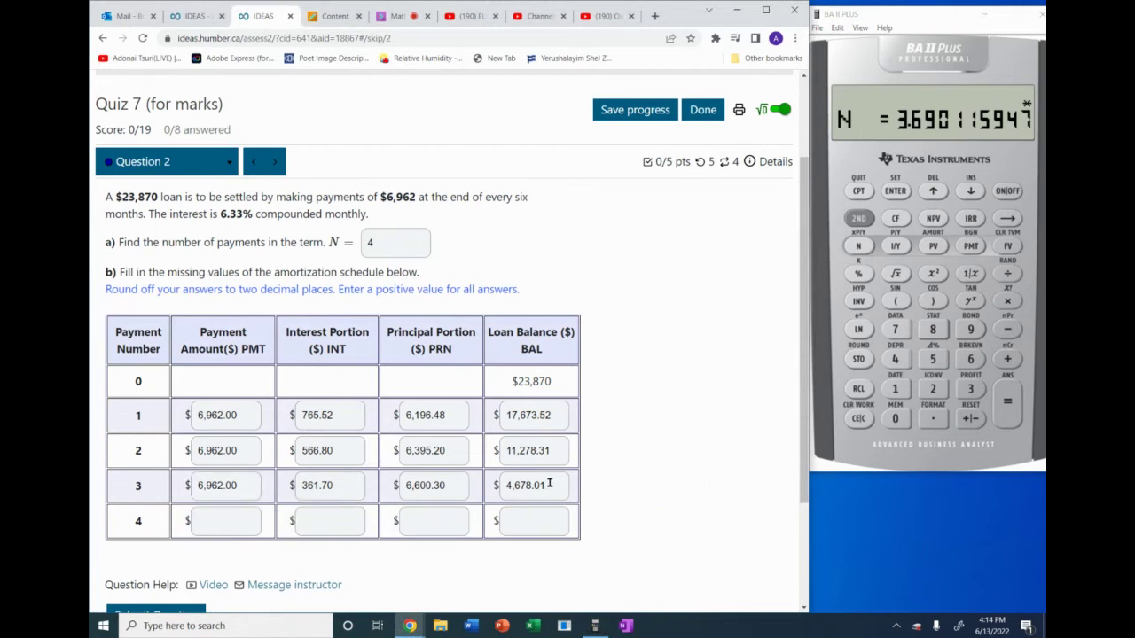
- Copy the loan balance after payment 3, 4,678.01, into payment 4's PRN in the schedule
left_click_drag(550, 483, 499, 488)
key("ctrl+c")
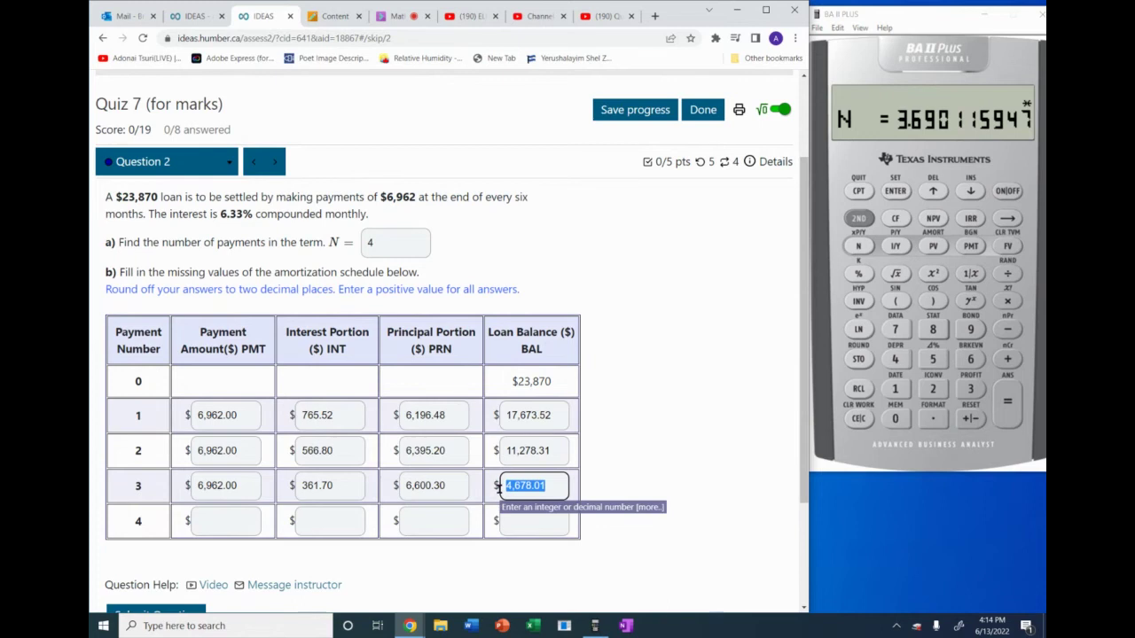
left_click(445, 516)
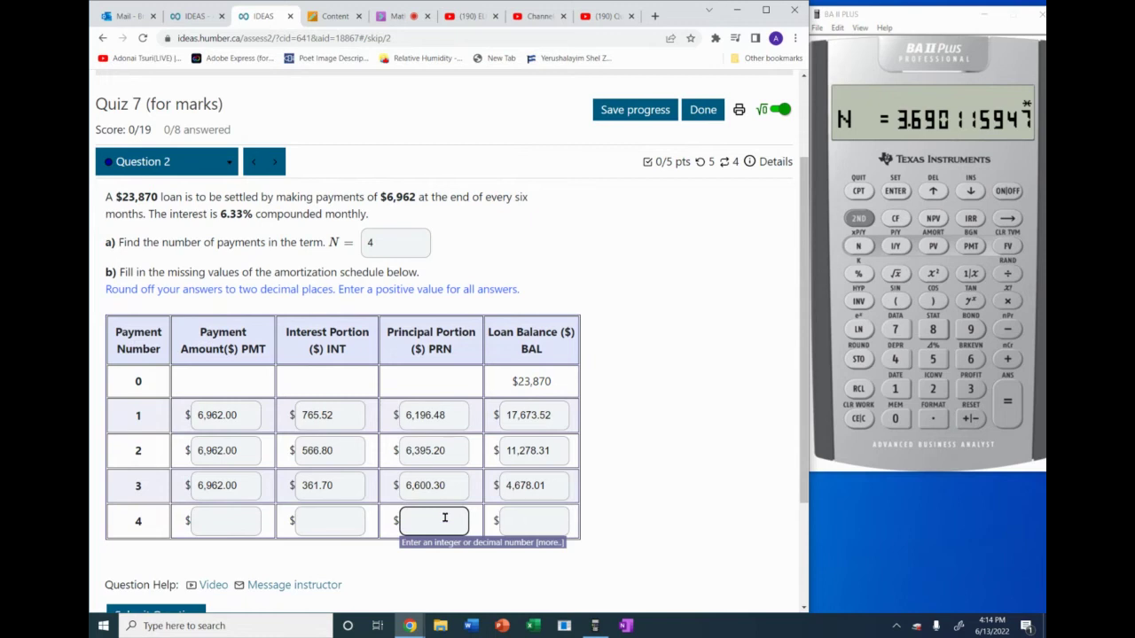
key("ctrl+v")
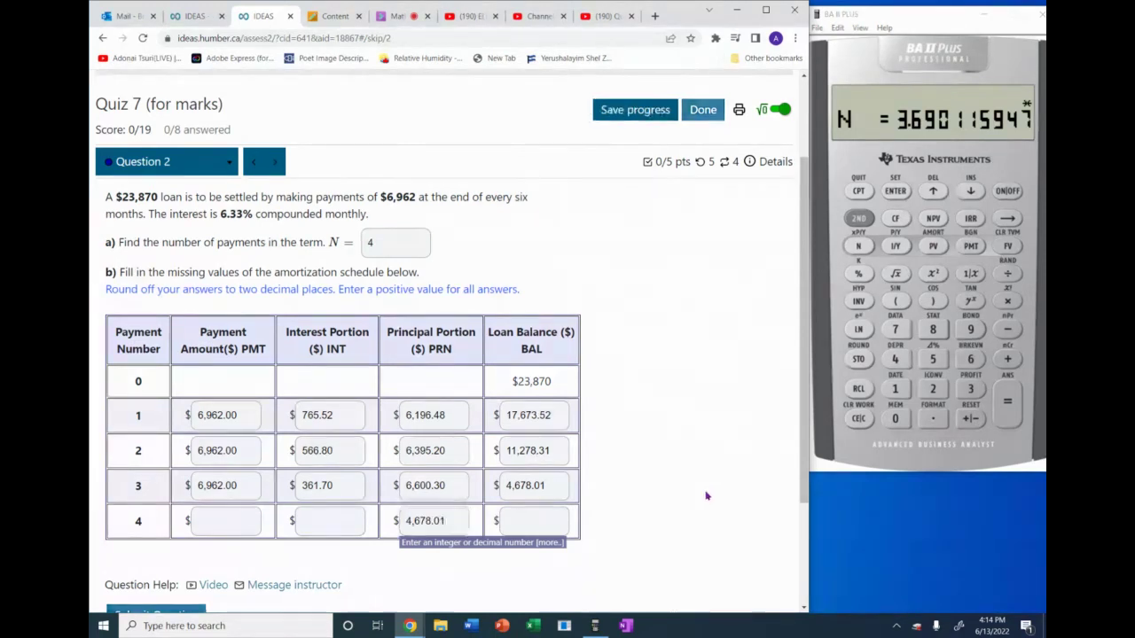
left_click(704, 494)
- Set both P1 and P2 to 4 in the calculator's amortization worksheet for the fourth payment
left_click(333, 530)
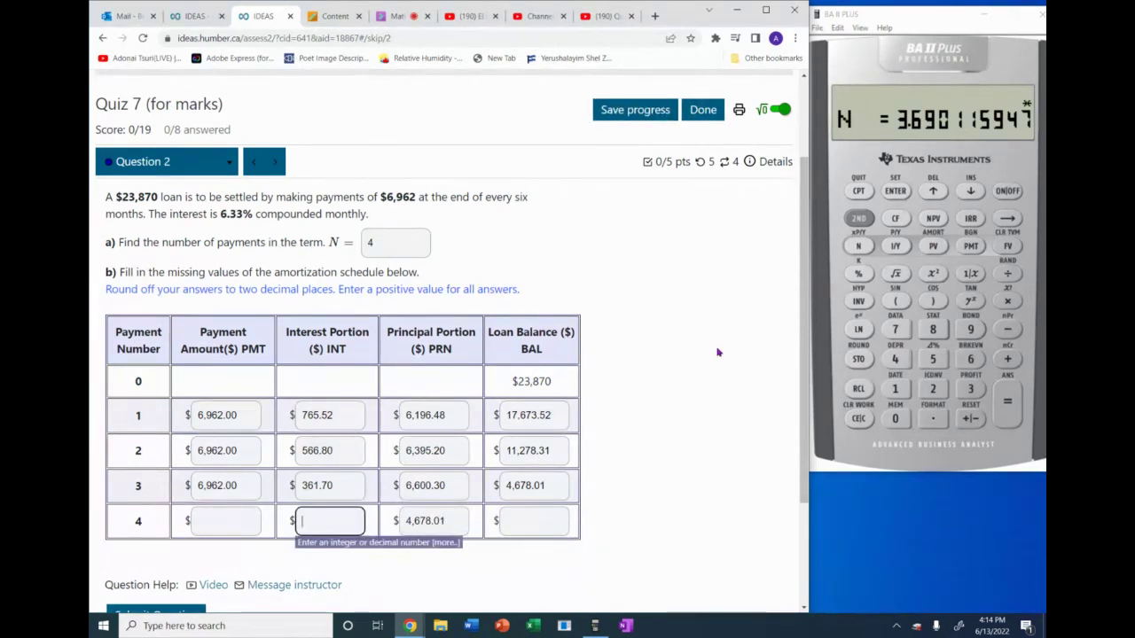
left_click(866, 220)
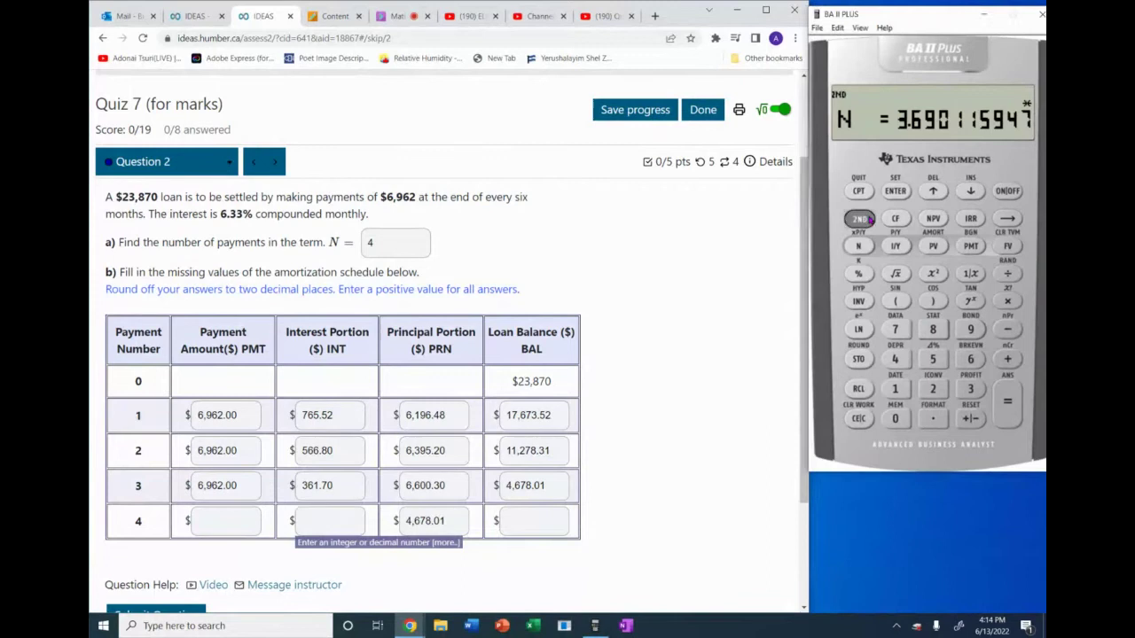
left_click(932, 245)
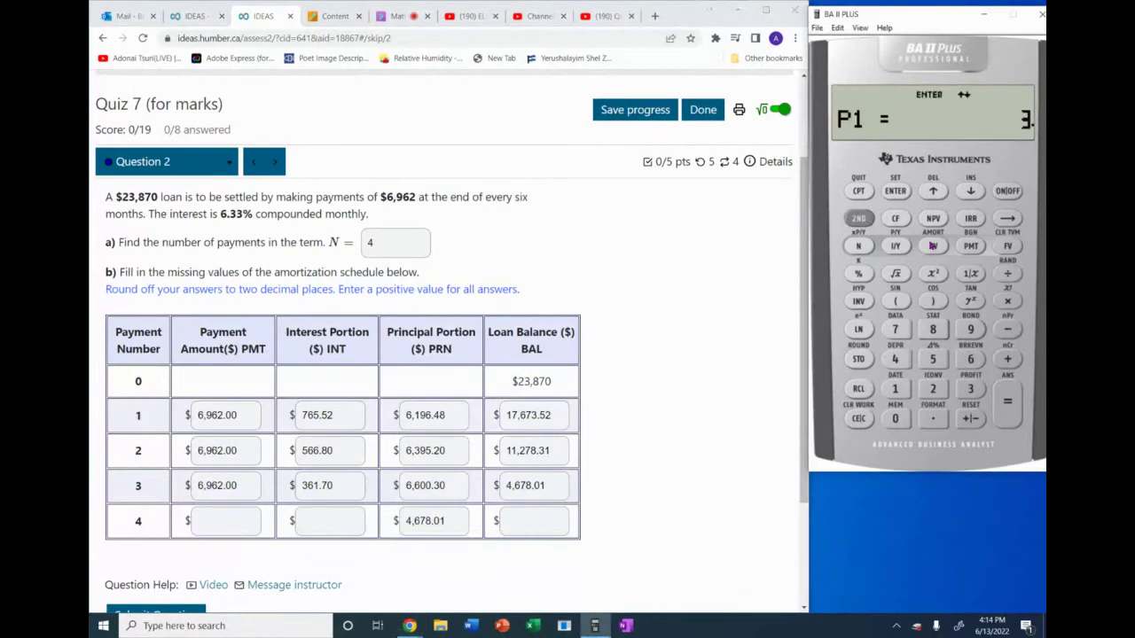
left_click(896, 364)
left_click(897, 188)
left_click(971, 191)
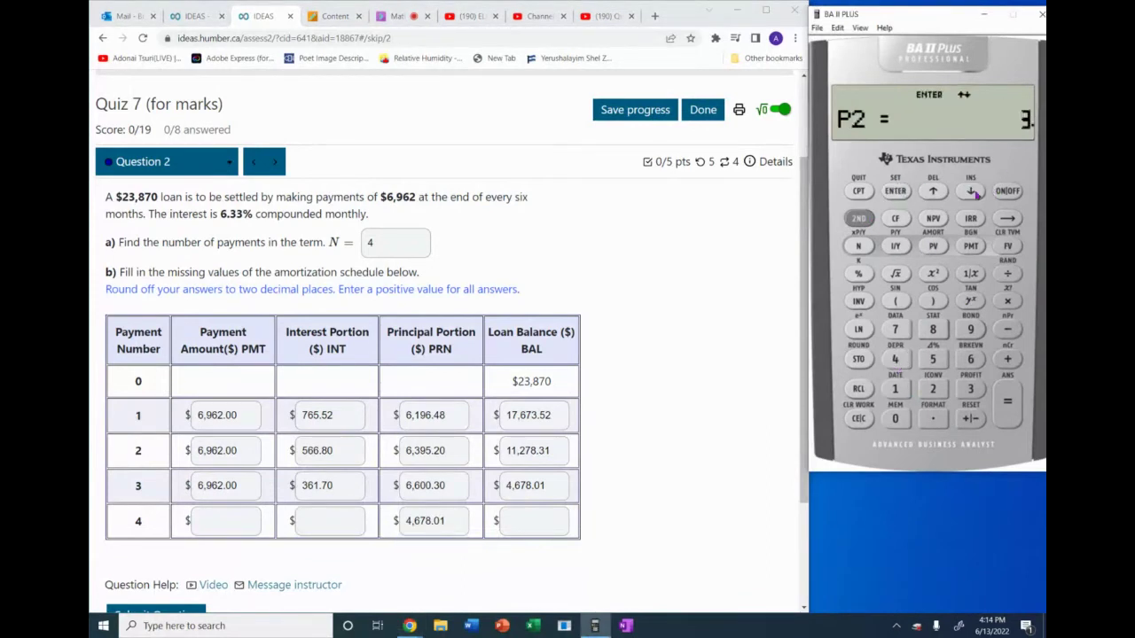
left_click(894, 359)
left_click(899, 190)
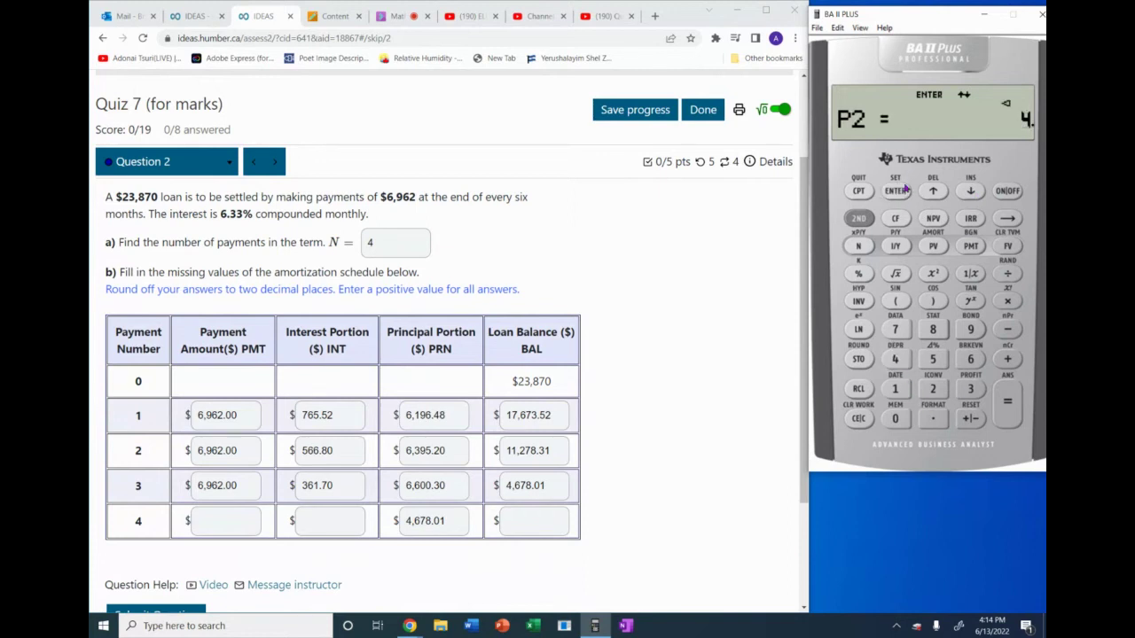
- Bring up payment 4's interest on the calculator and enter 150.03 as its INT in the schedule
left_click(971, 191)
left_click(971, 191)
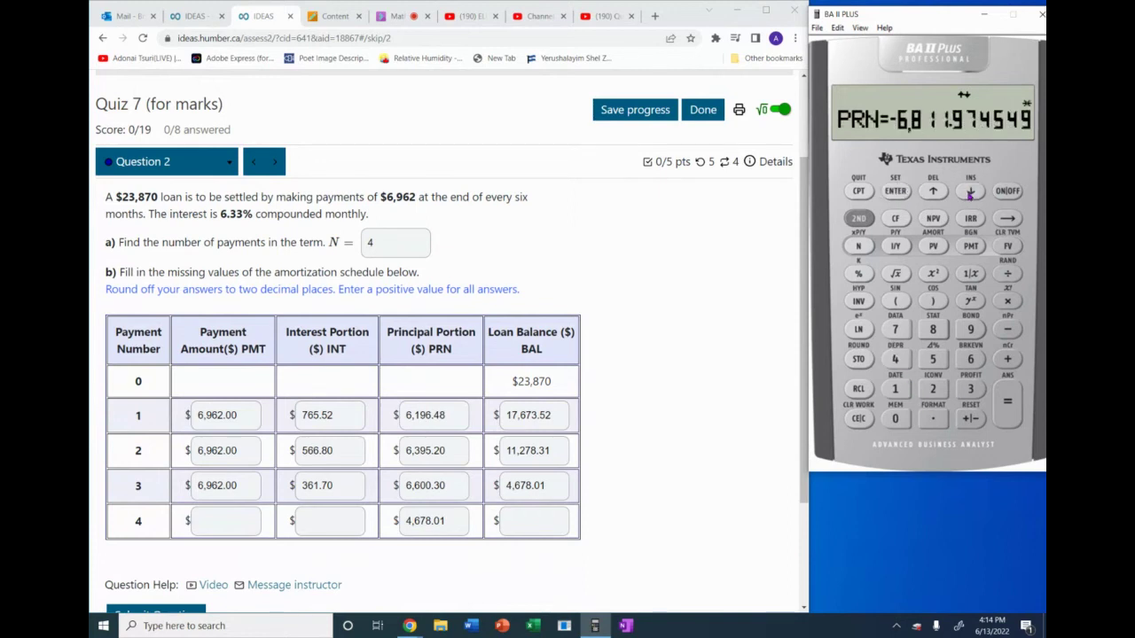
left_click(970, 192)
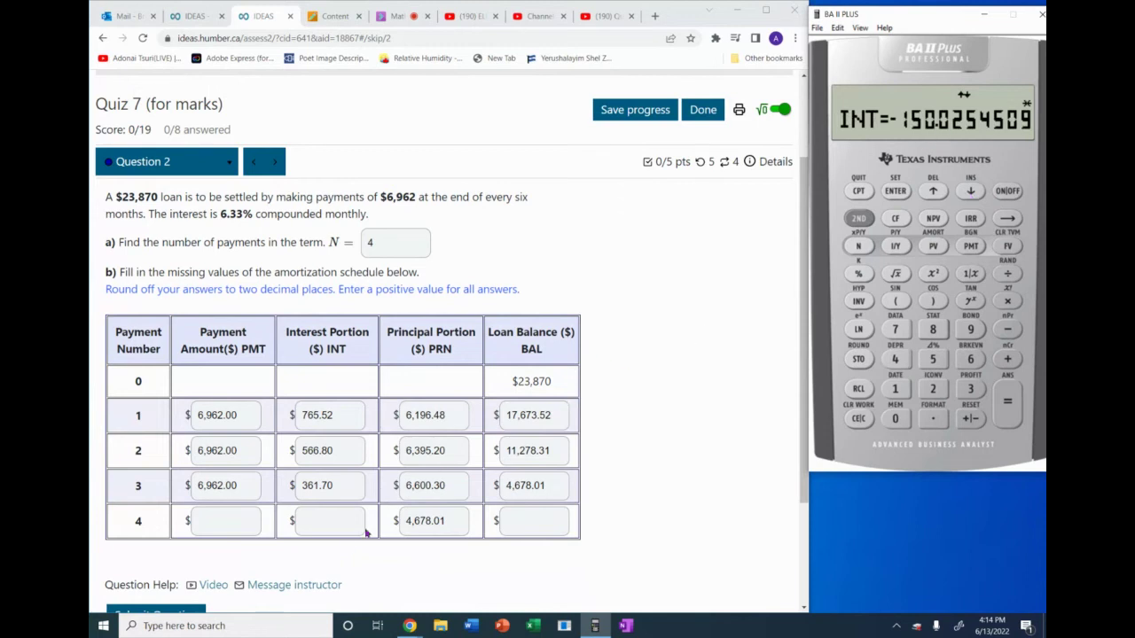
left_click(329, 519)
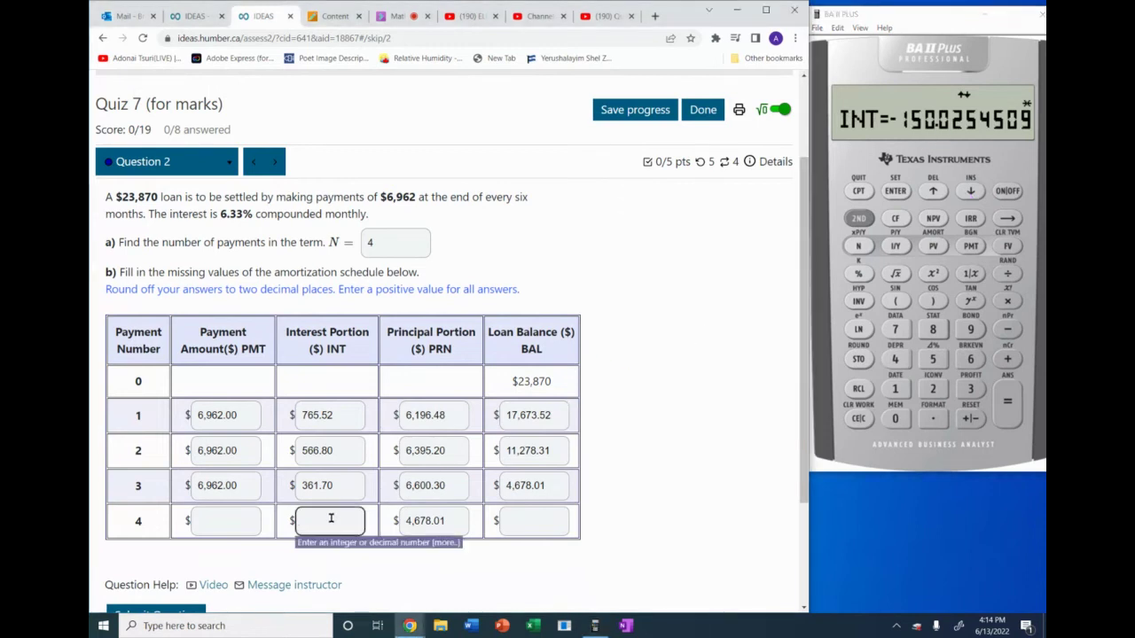
type("150.03")
left_click(688, 462)
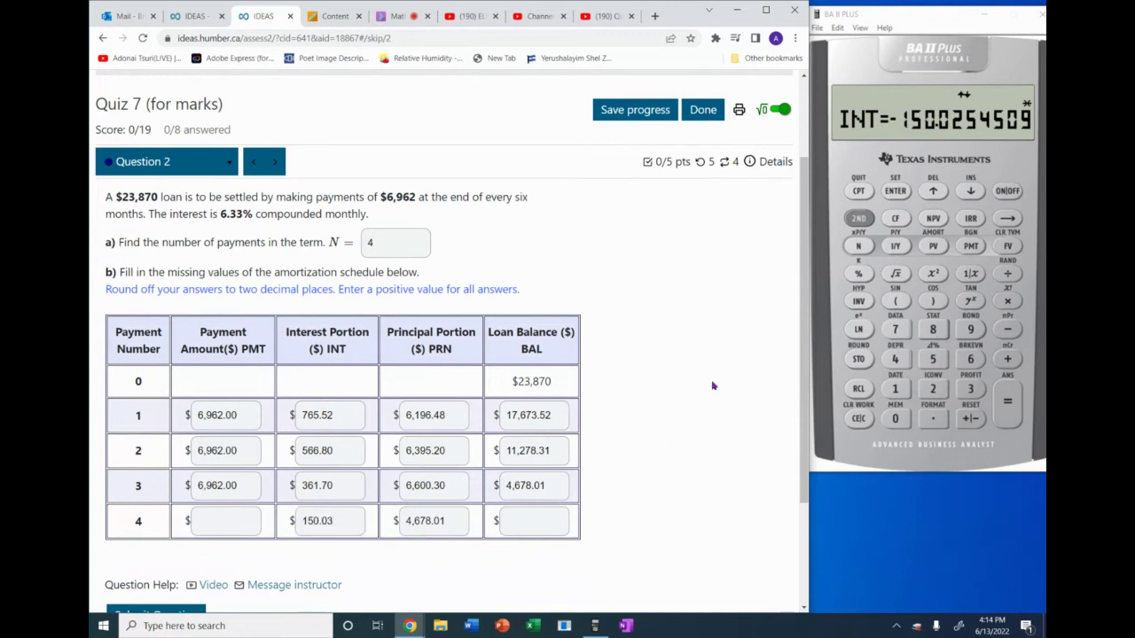
- Exit the amortization worksheet and start a sum on the calculator with payment 4's interest, 150.03
left_click(866, 219)
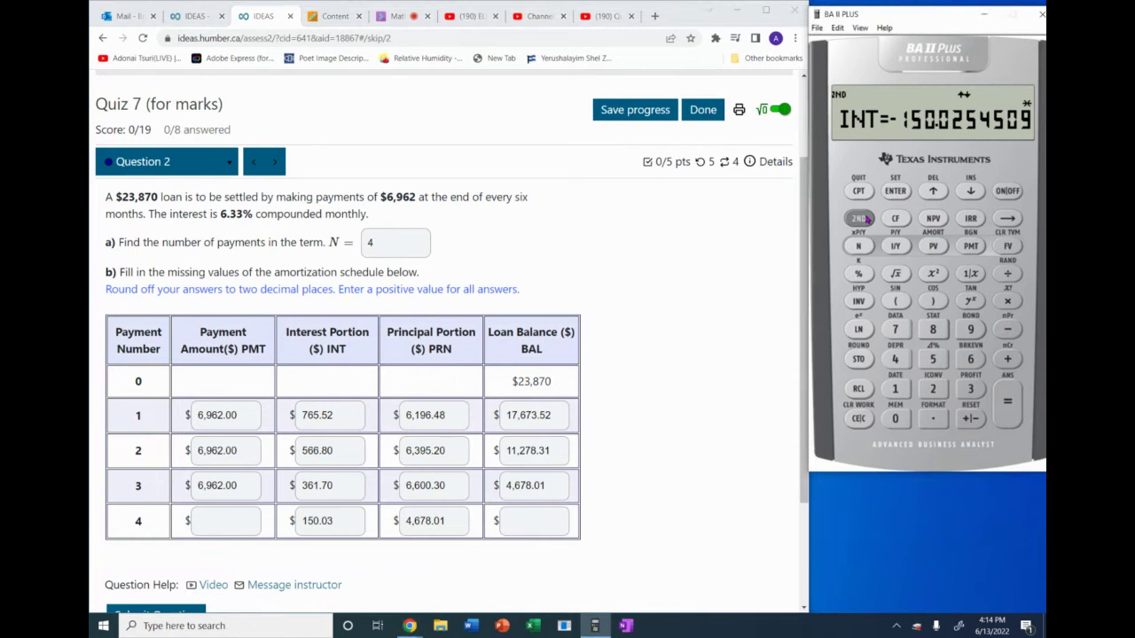
left_click(860, 196)
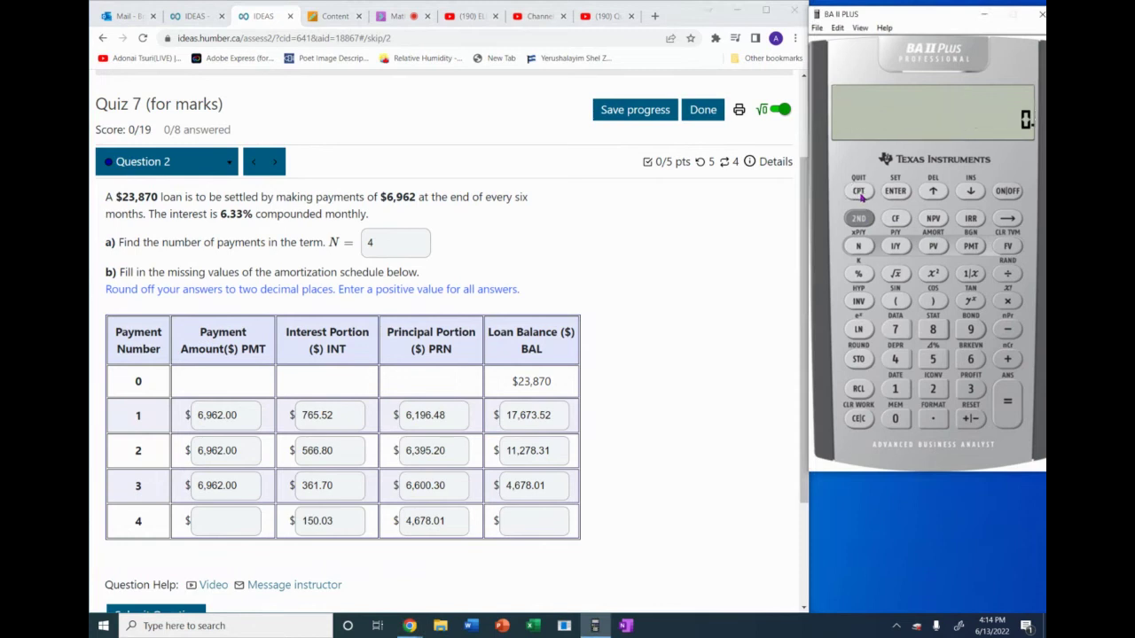
left_click(896, 391)
left_click(942, 360)
left_click(912, 423)
left_click(931, 420)
left_click(896, 420)
left_click(972, 388)
- Add payment 4's principal, 4,678.01, to the interest on the calculator and compute the total
double_click(460, 518)
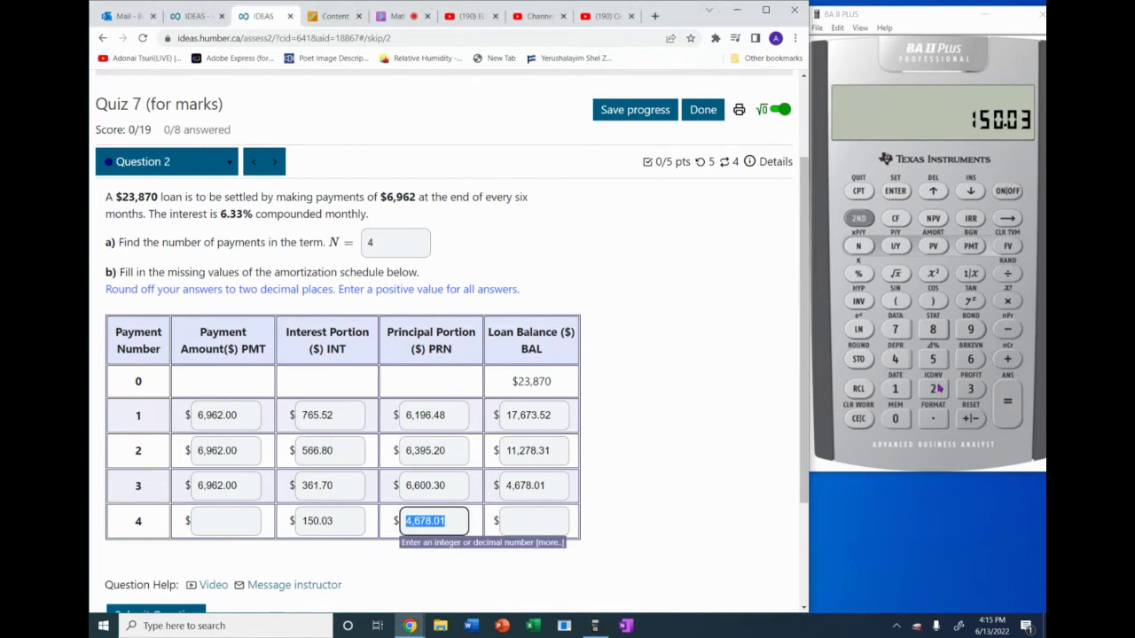
left_click(895, 359)
left_click(971, 359)
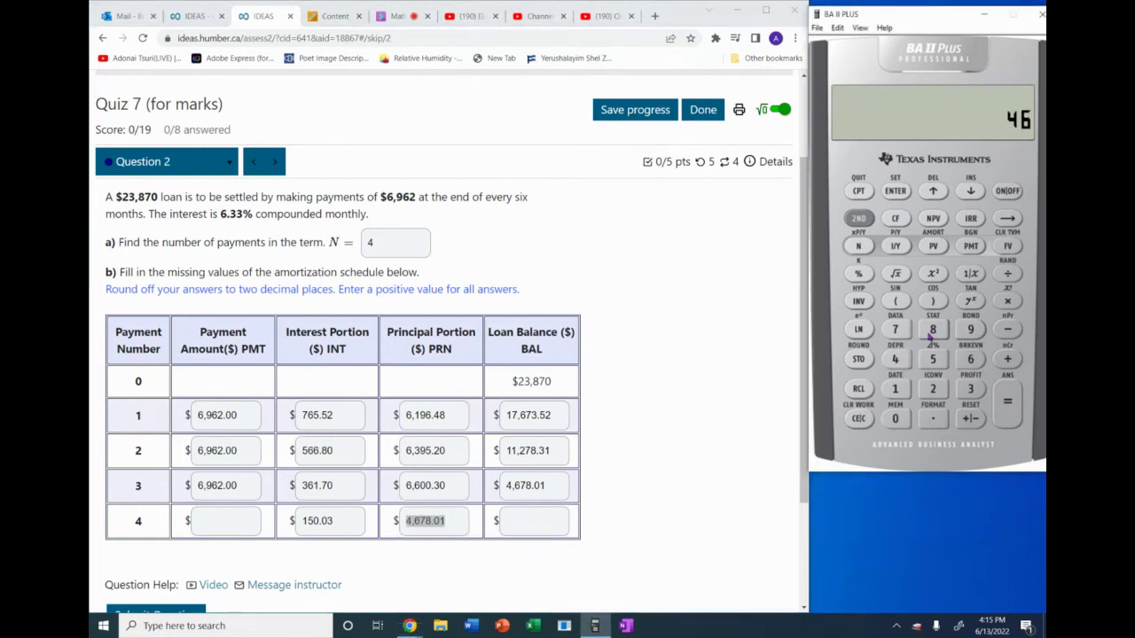
left_click(897, 331)
left_click(933, 330)
left_click(933, 420)
left_click(897, 419)
left_click(896, 390)
left_click(1007, 408)
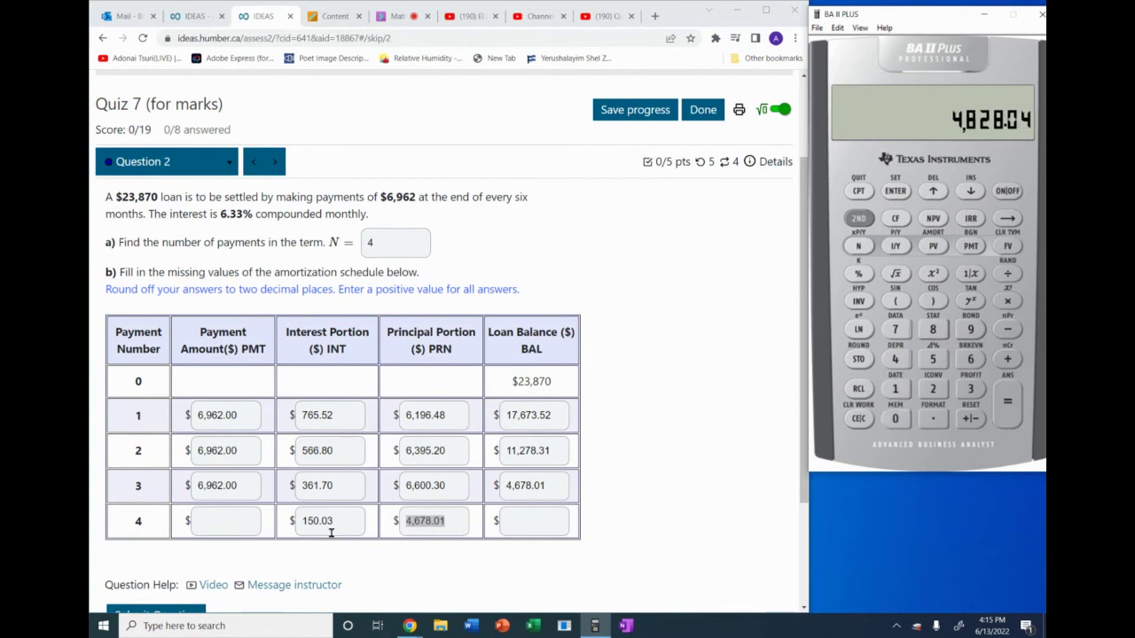
- Enter 4,828.04 as payment 4's PMT and 0.00 as its BAL in the schedule, and submit the question
left_click(229, 518)
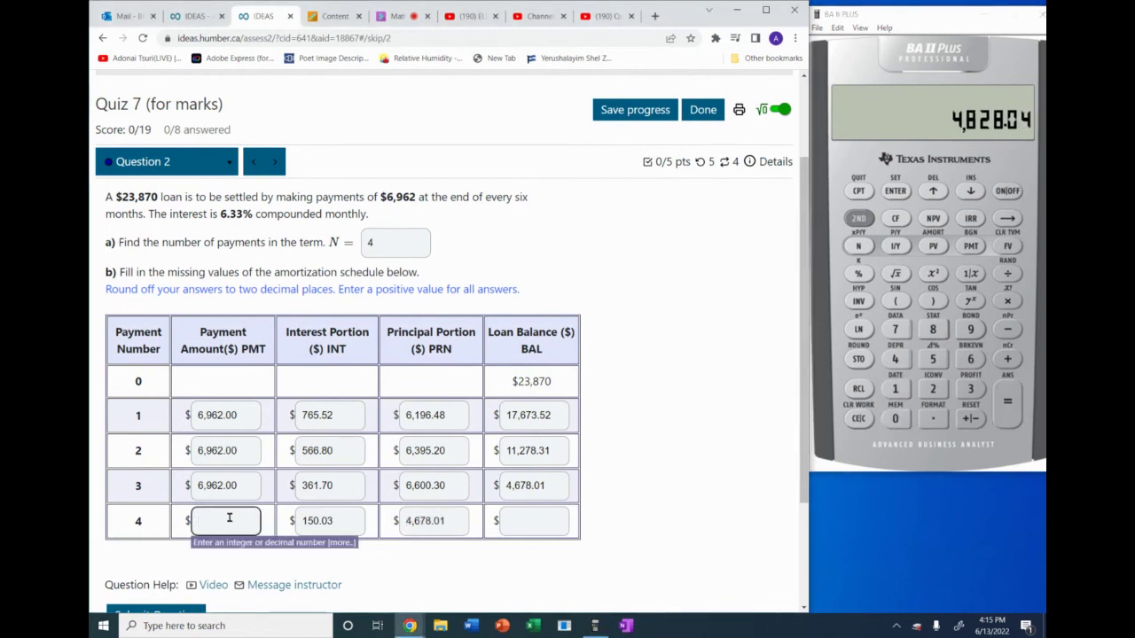
type("4,828.04")
left_click(534, 524)
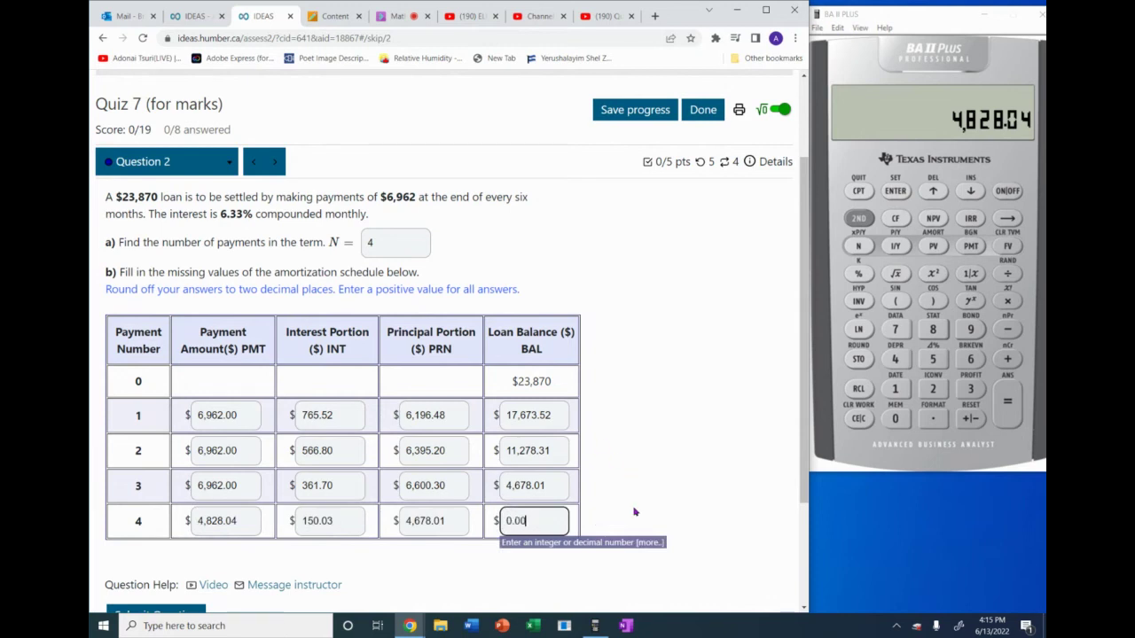
scroll(533, 526, "down", 2)
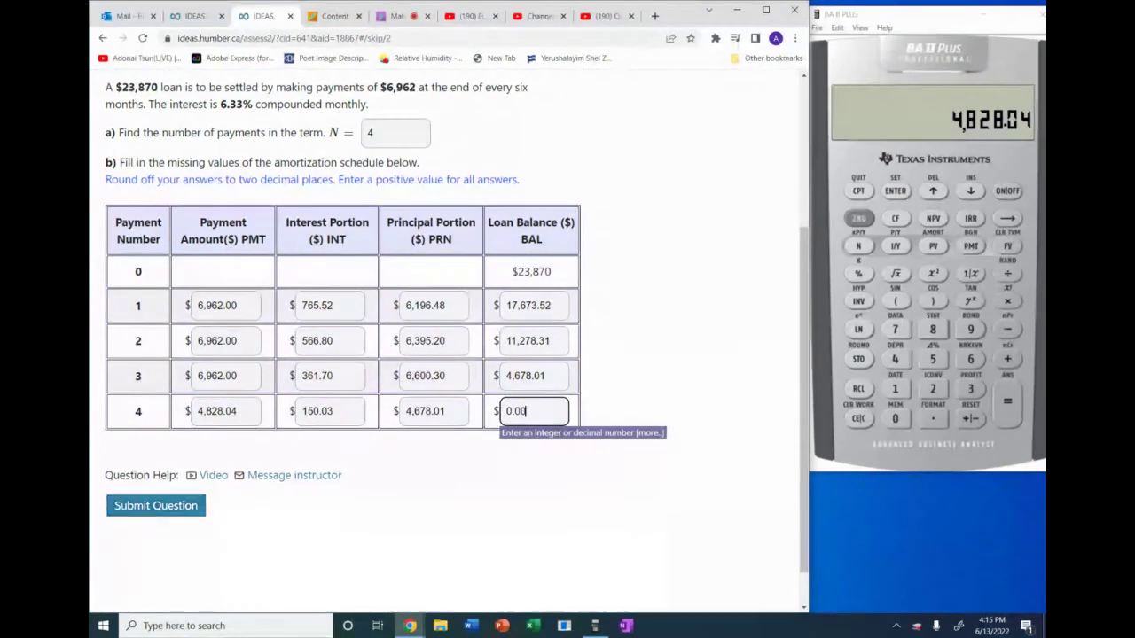
left_click(168, 511)
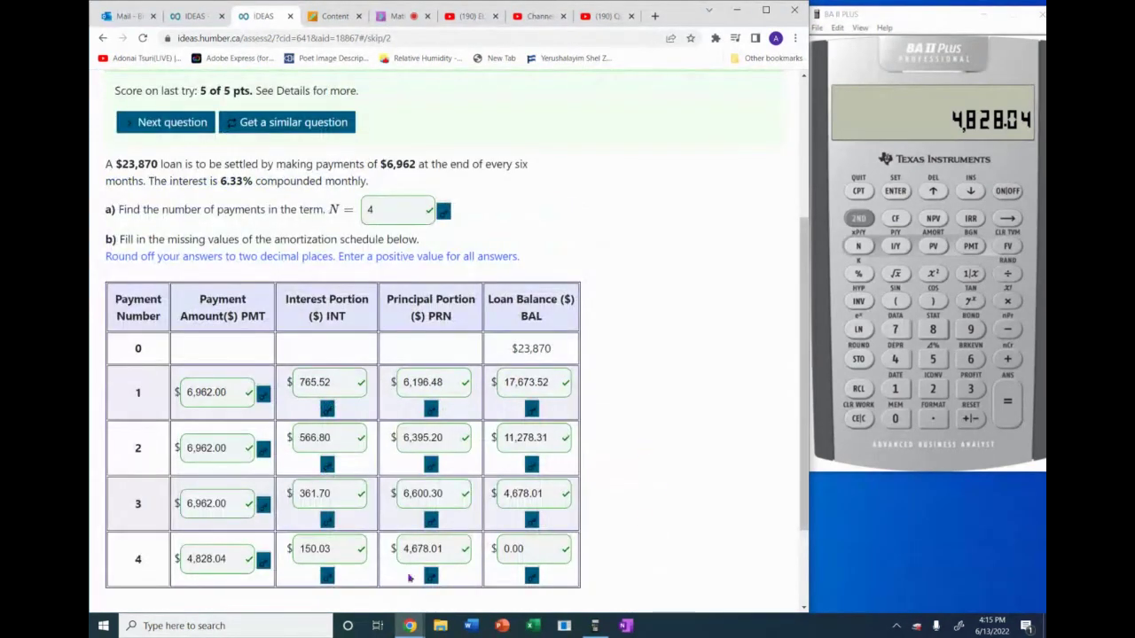
- Reopen the calculator's amortization worksheet and bring up the balance after payment 4 to examine the final payment another way
left_click_drag(228, 560, 161, 572)
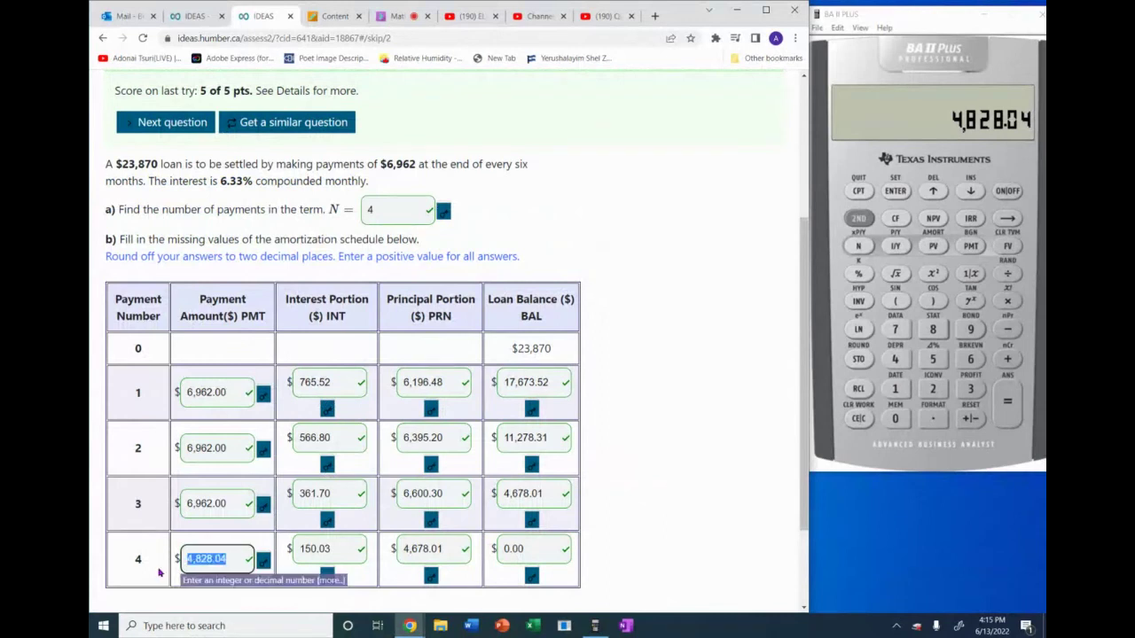
left_click(860, 219)
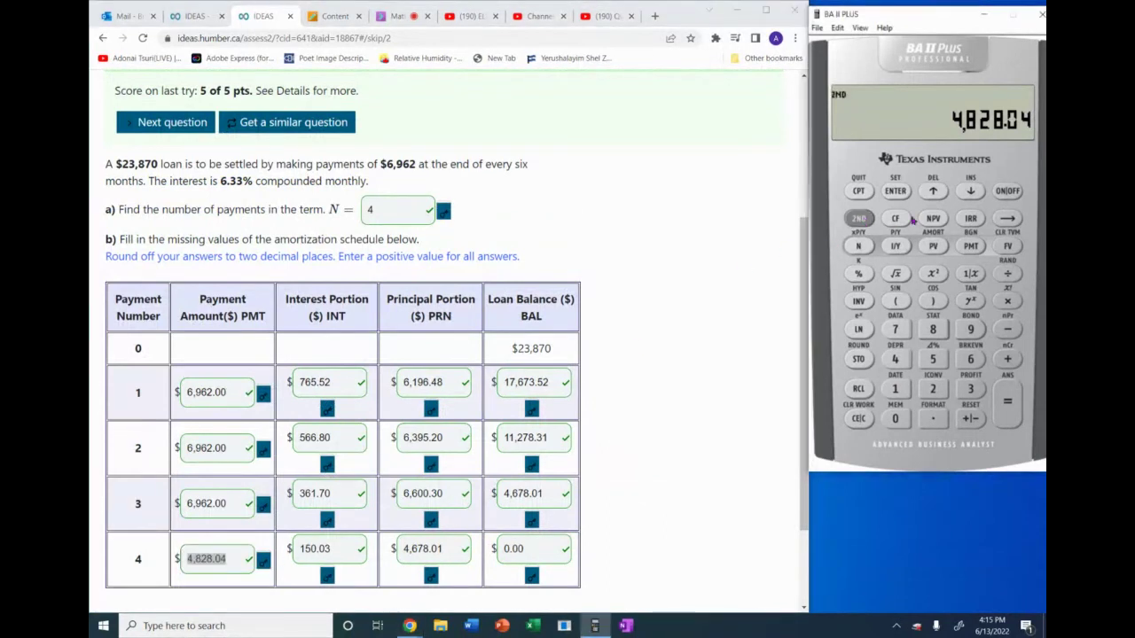
left_click(933, 247)
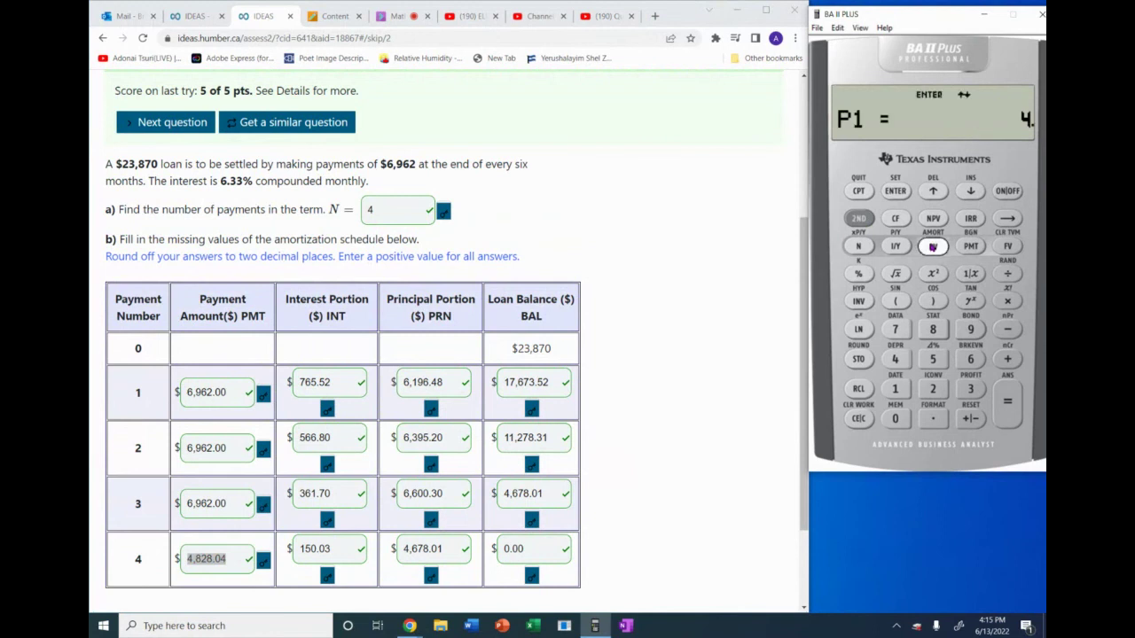
left_click(971, 193)
left_click(970, 192)
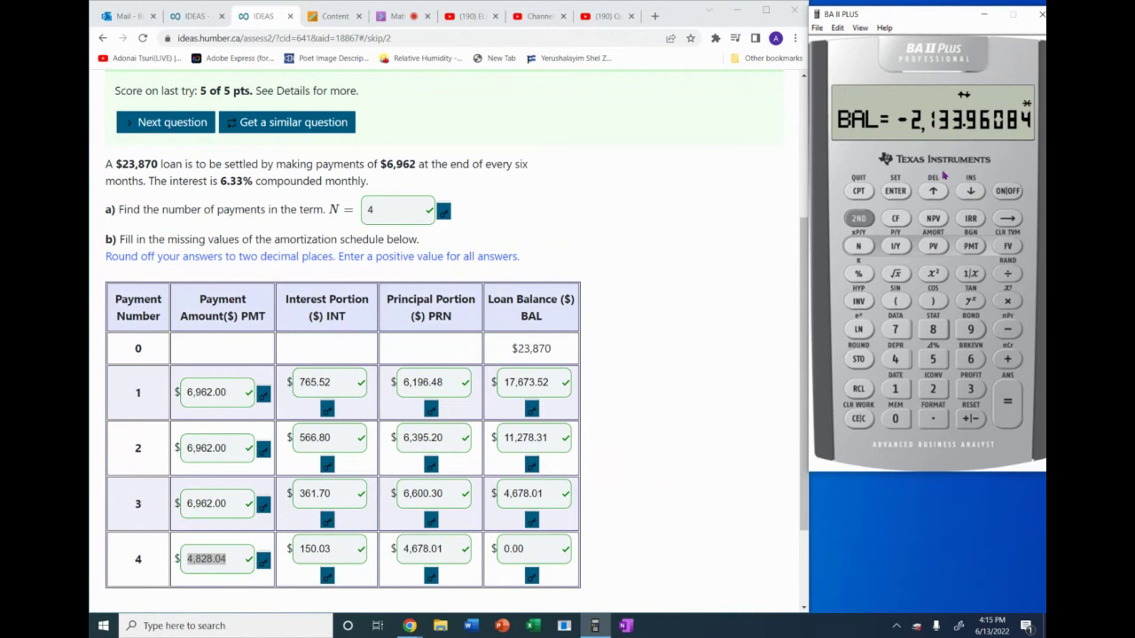
- Add the regular payment of 6,962.00 to the negative balance after payment 4 on the calculator and compute the sum
double_click(237, 503)
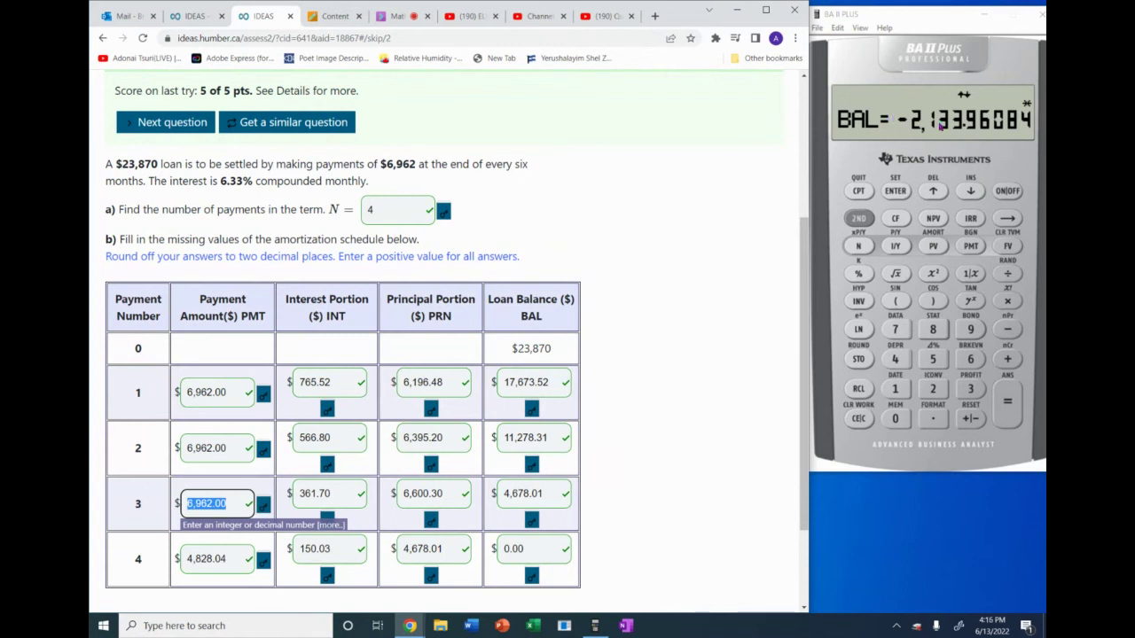
left_click(1007, 364)
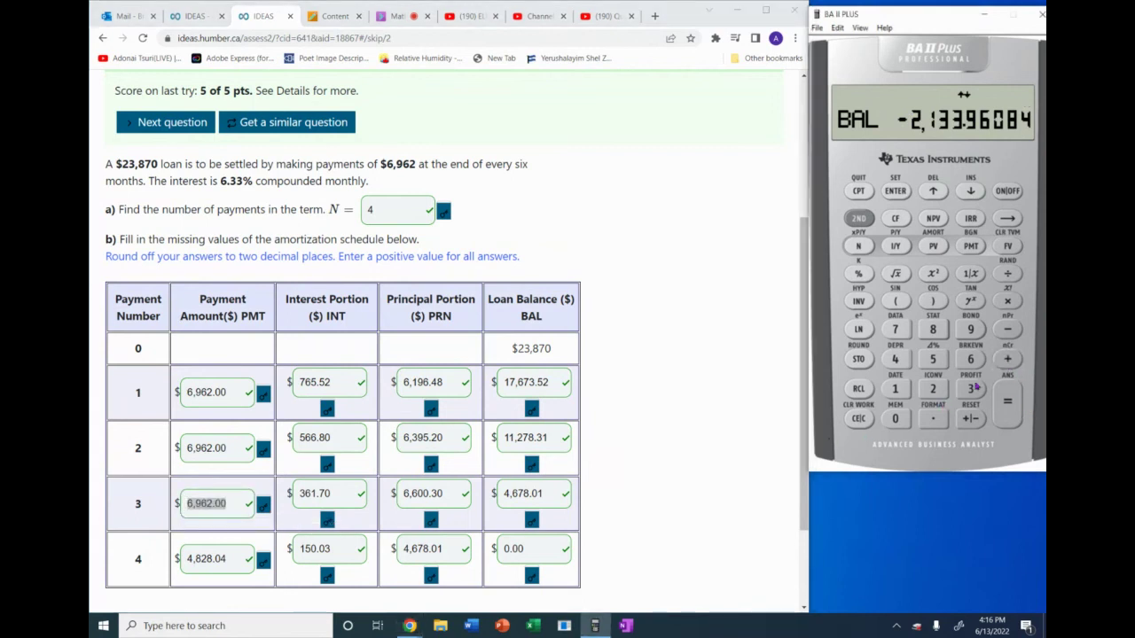
left_click(975, 364)
left_click(973, 332)
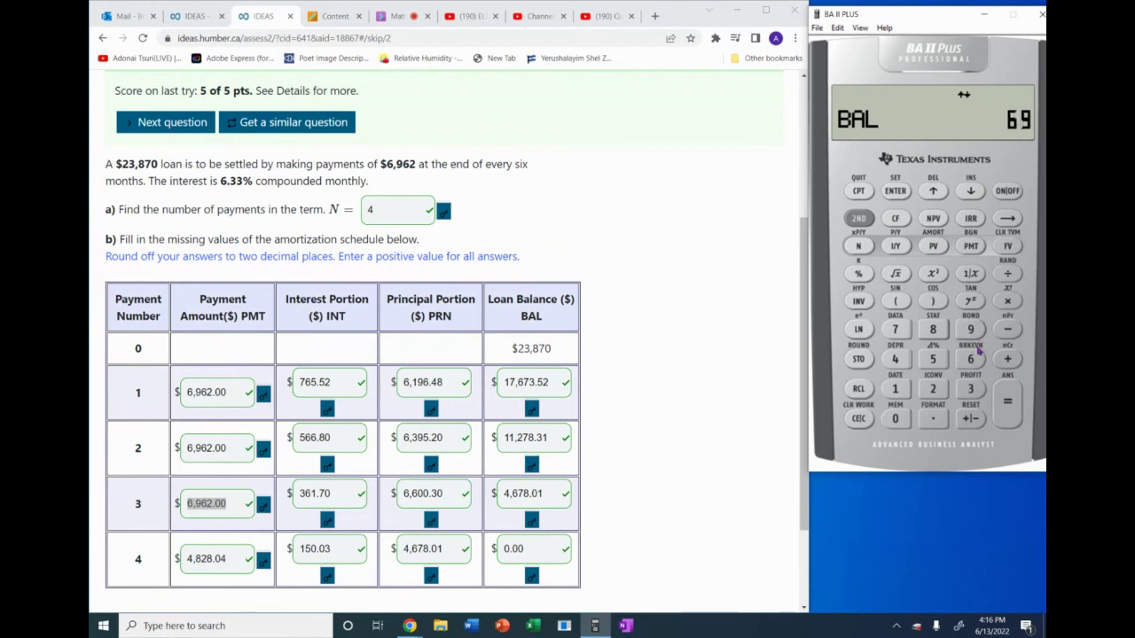
left_click(977, 358)
left_click(932, 389)
left_click(932, 419)
left_click(897, 419)
left_click(897, 419)
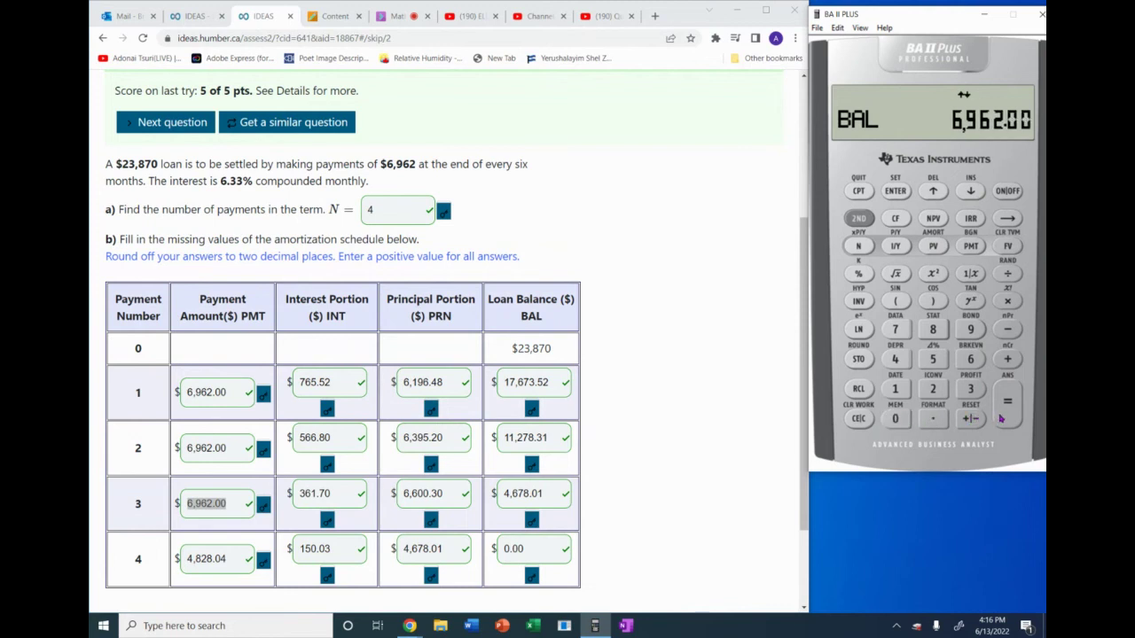
left_click(1000, 417)
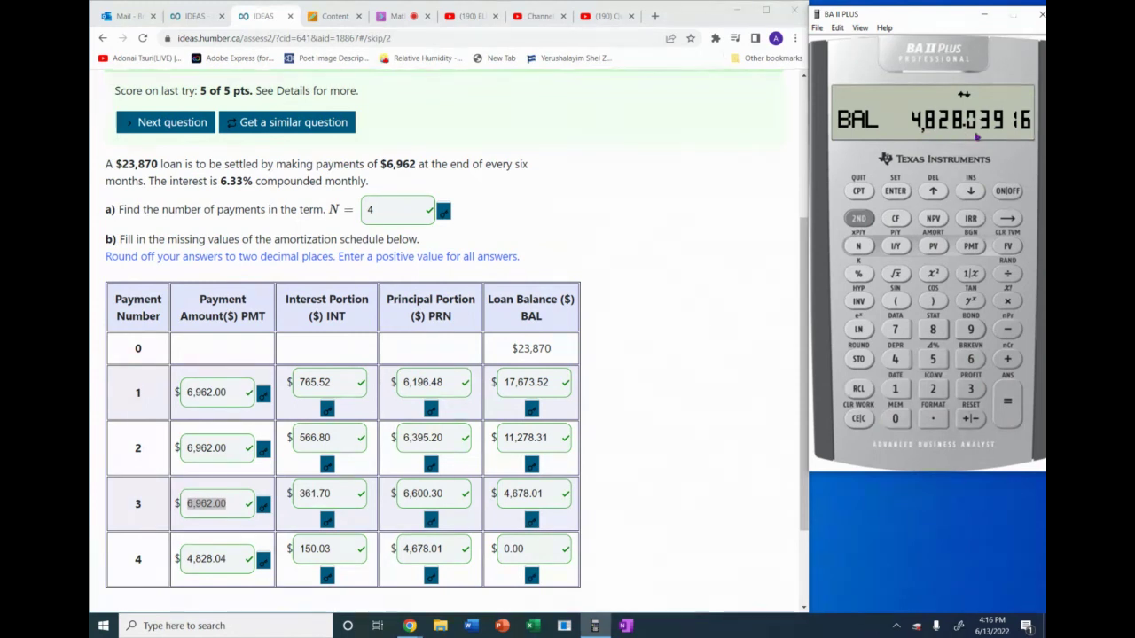
- Compare the calculator's sum with the PMT entered for payment 4 in the schedule
left_click(231, 558)
left_click_drag(232, 558, 181, 559)
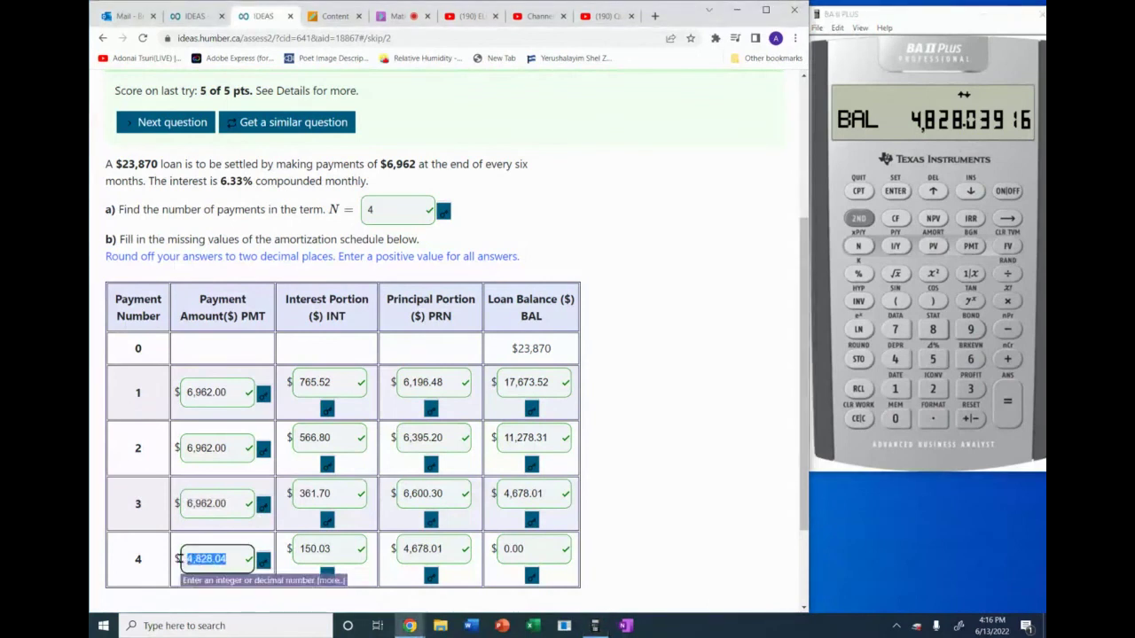
left_click(632, 472)
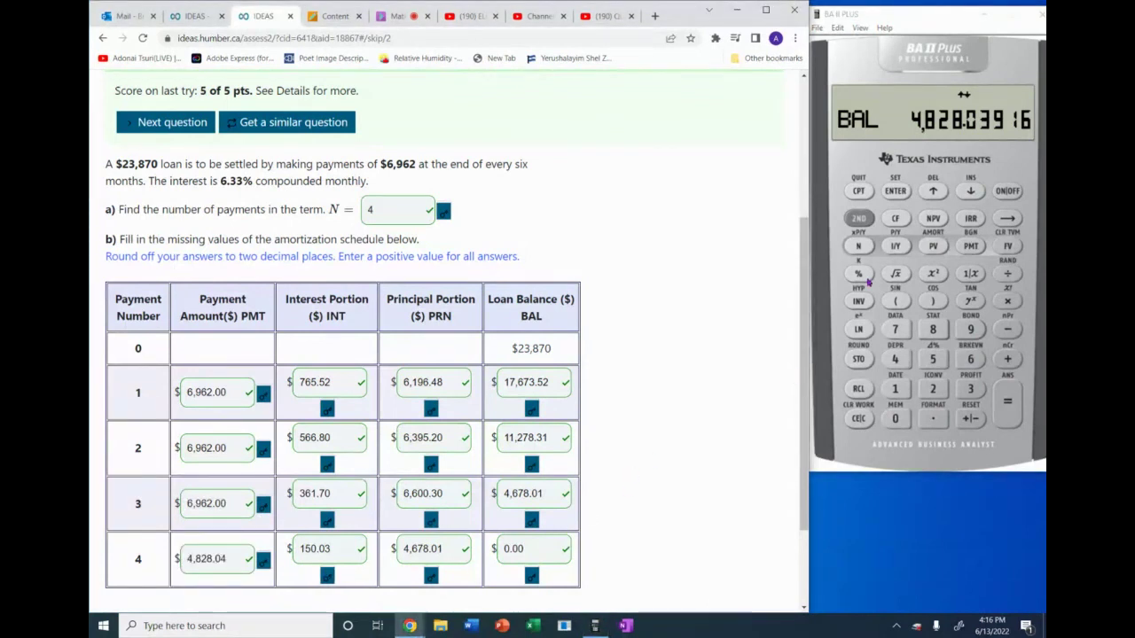
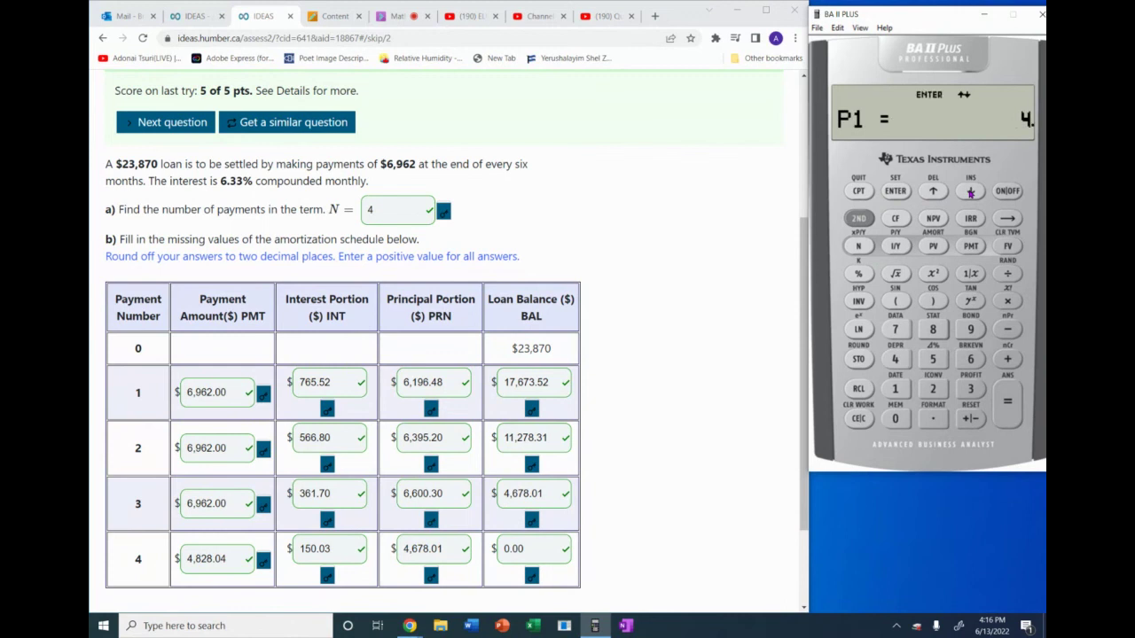
left_click(971, 191)
left_click(971, 192)
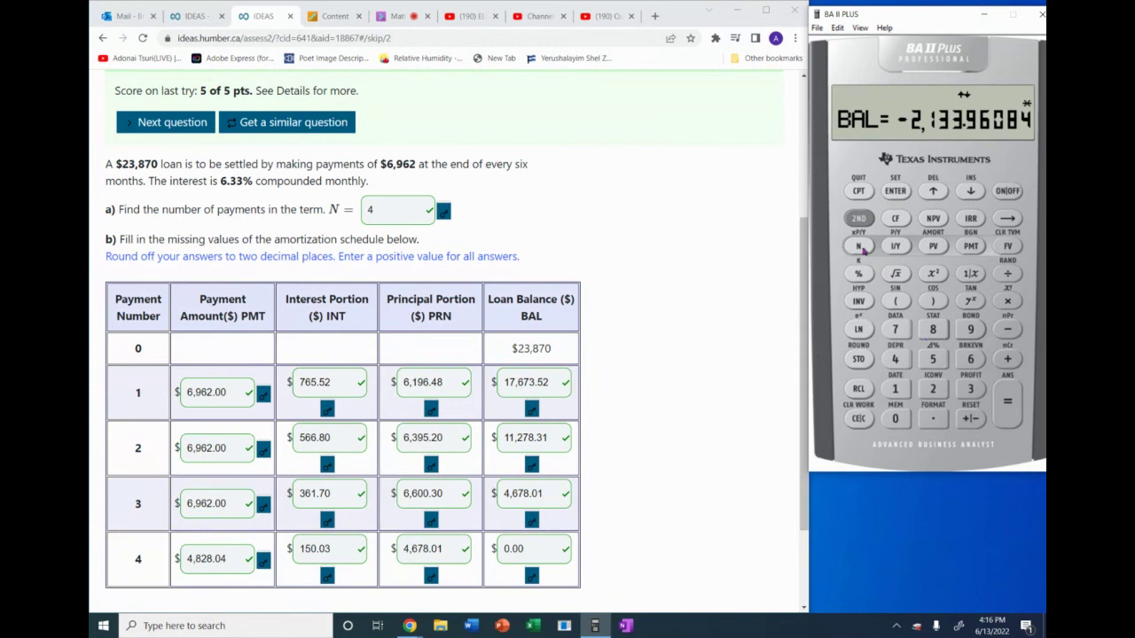
left_click(858, 218)
left_click(858, 192)
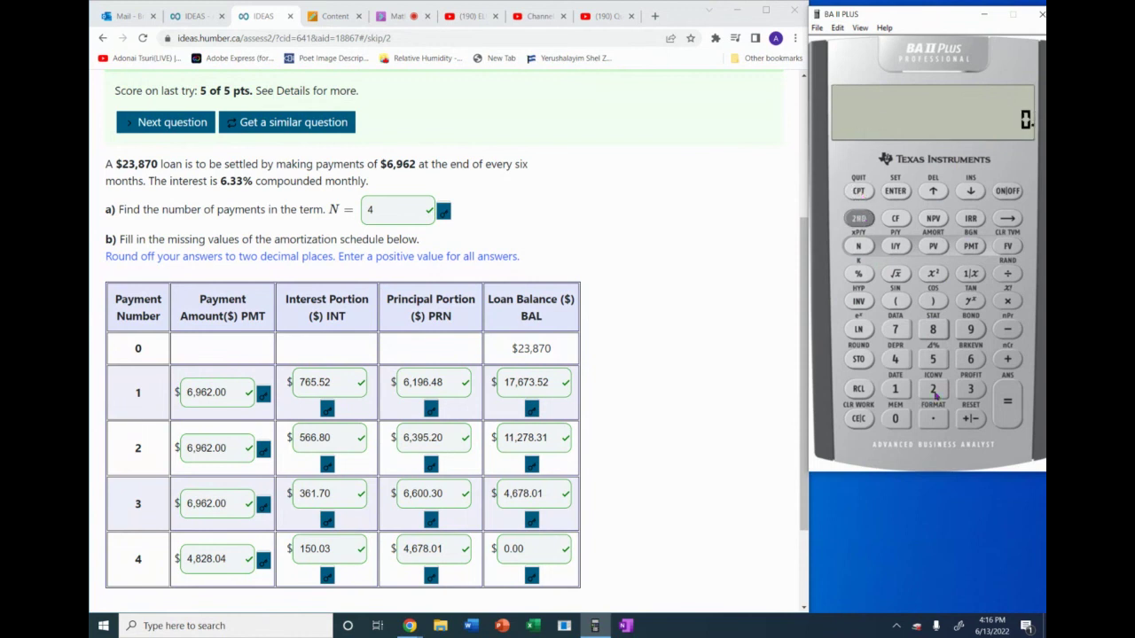
left_click(971, 360)
left_click(969, 330)
left_click(971, 360)
left_click(932, 388)
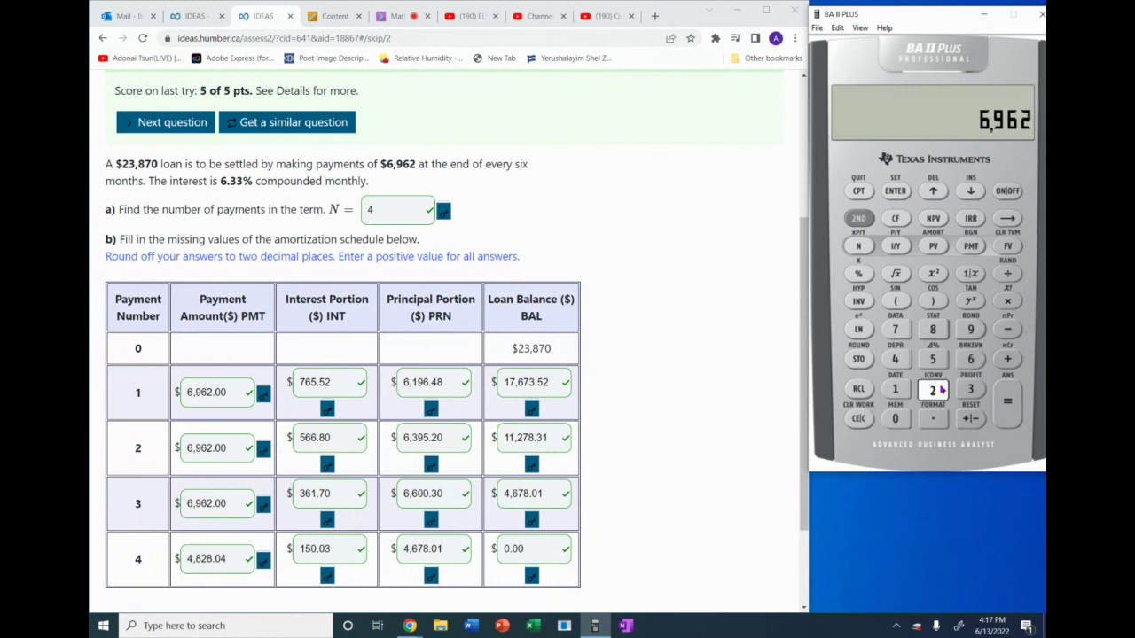
left_click(934, 420)
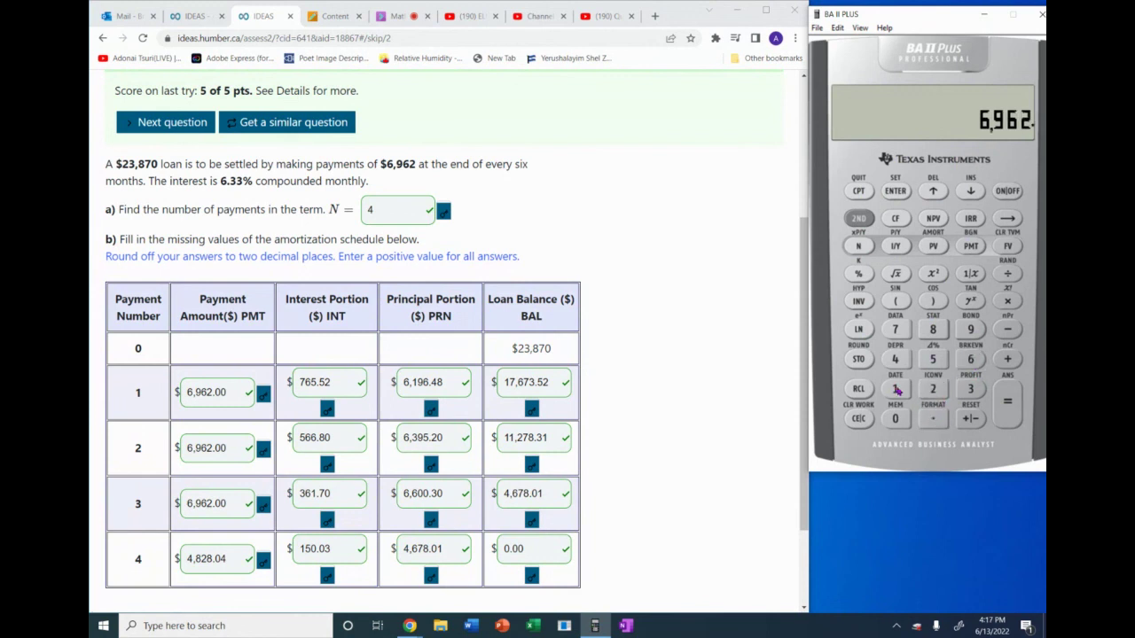
left_click(894, 418)
left_click(894, 418)
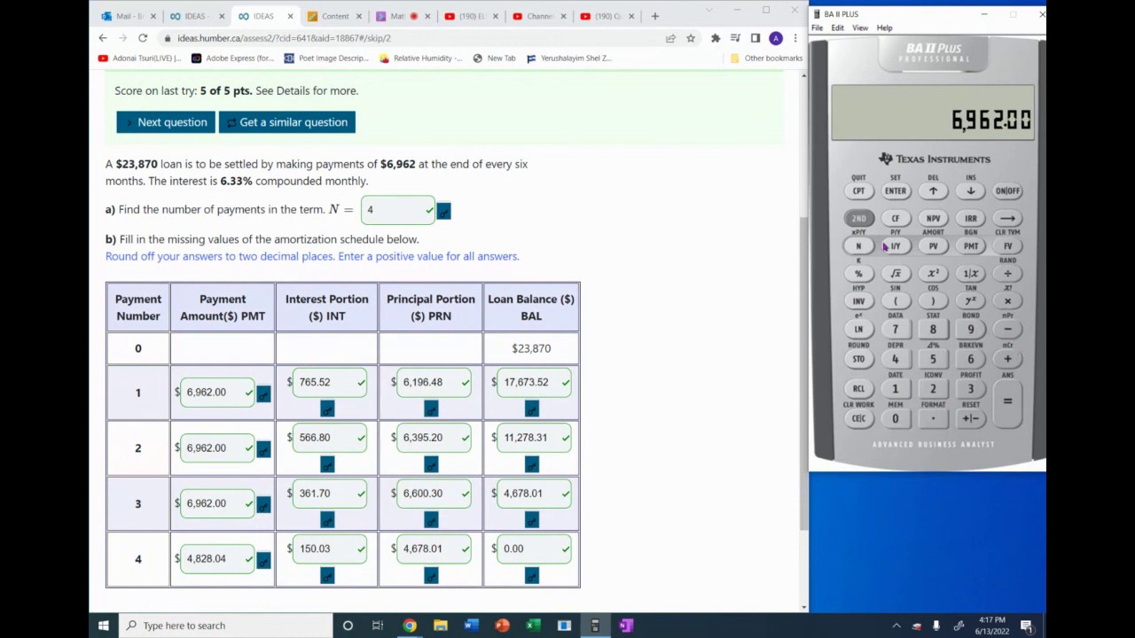
left_click(862, 220)
left_click(1006, 328)
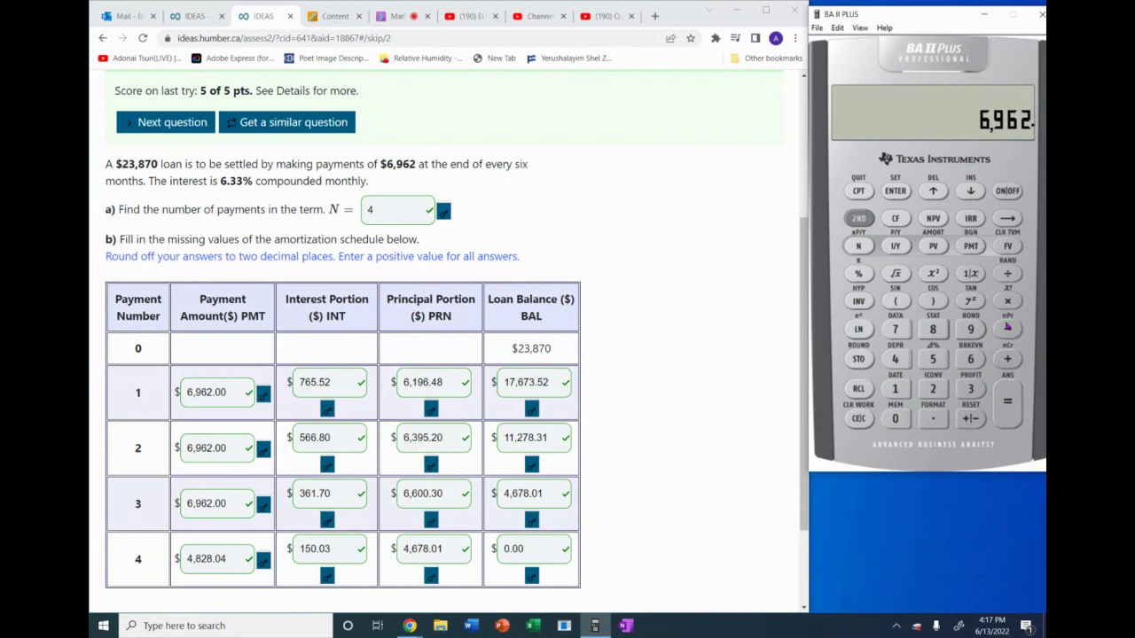
left_click(932, 391)
left_click(970, 333)
left_click(970, 359)
left_click(932, 421)
left_click(858, 420)
- Reopen the amortization worksheet, store the balance after payment 4 in memory 1, and exit the worksheet
left_click(858, 218)
left_click(932, 245)
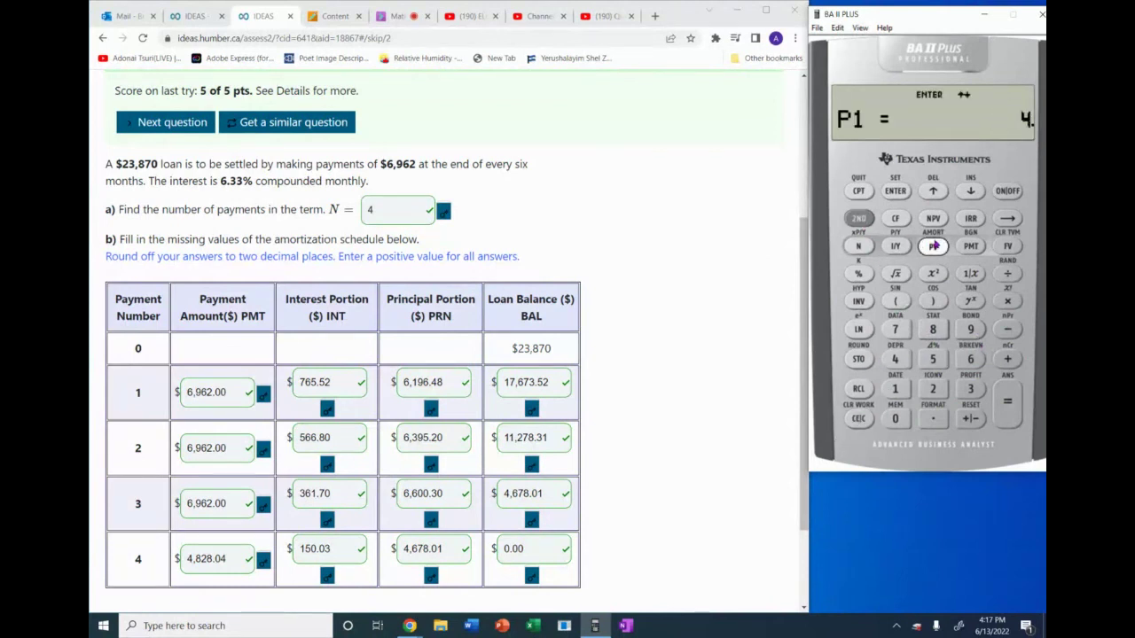
left_click(970, 191)
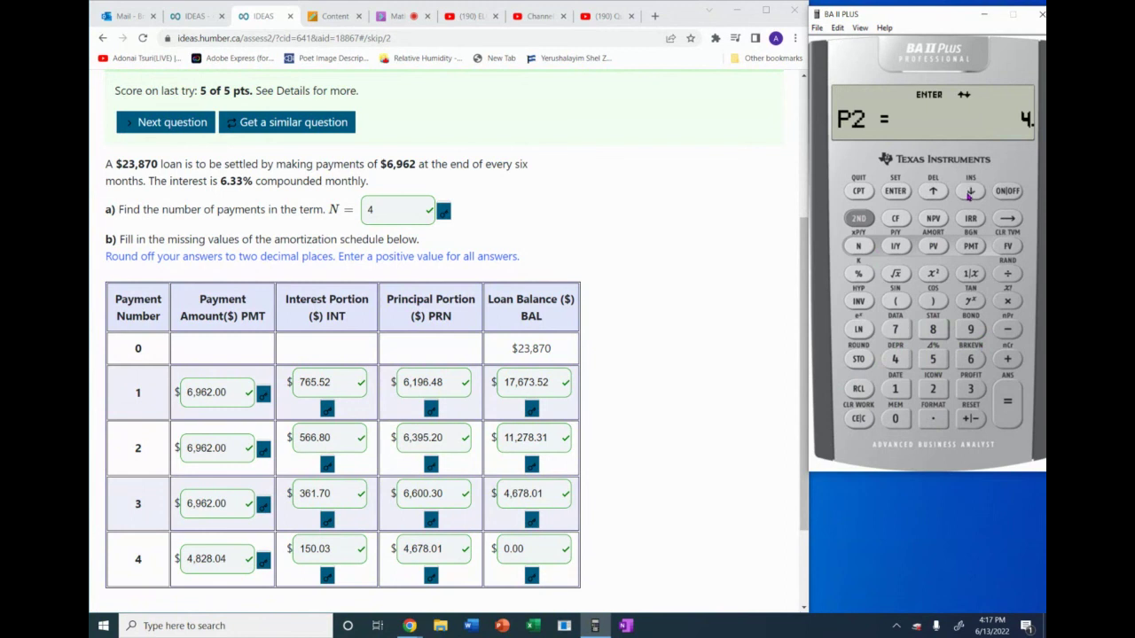
left_click(970, 191)
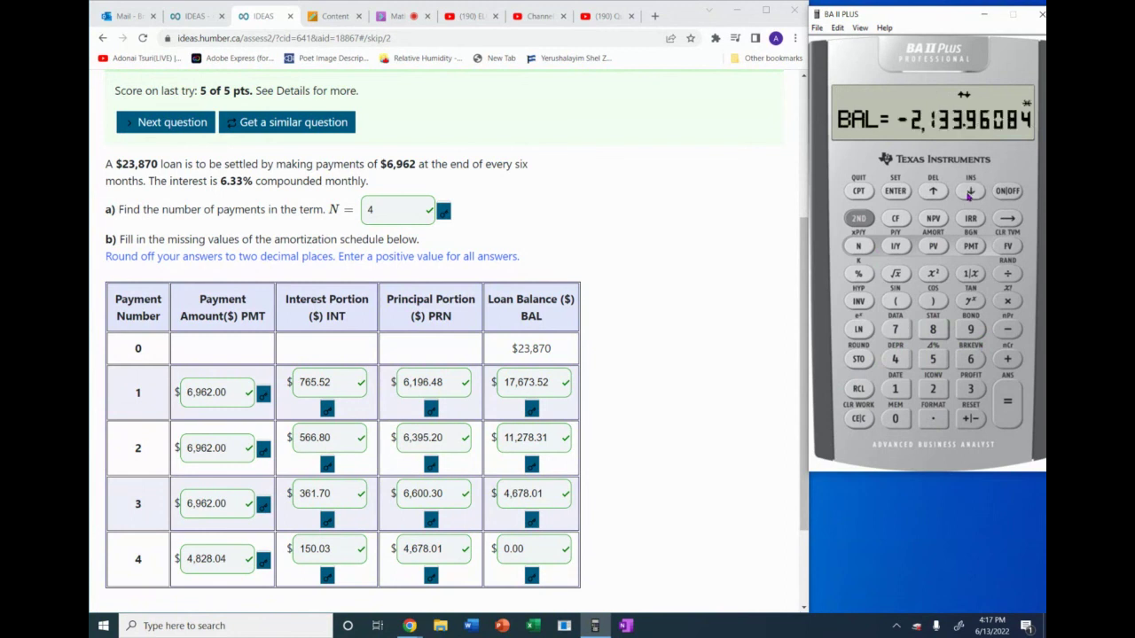
left_click(858, 360)
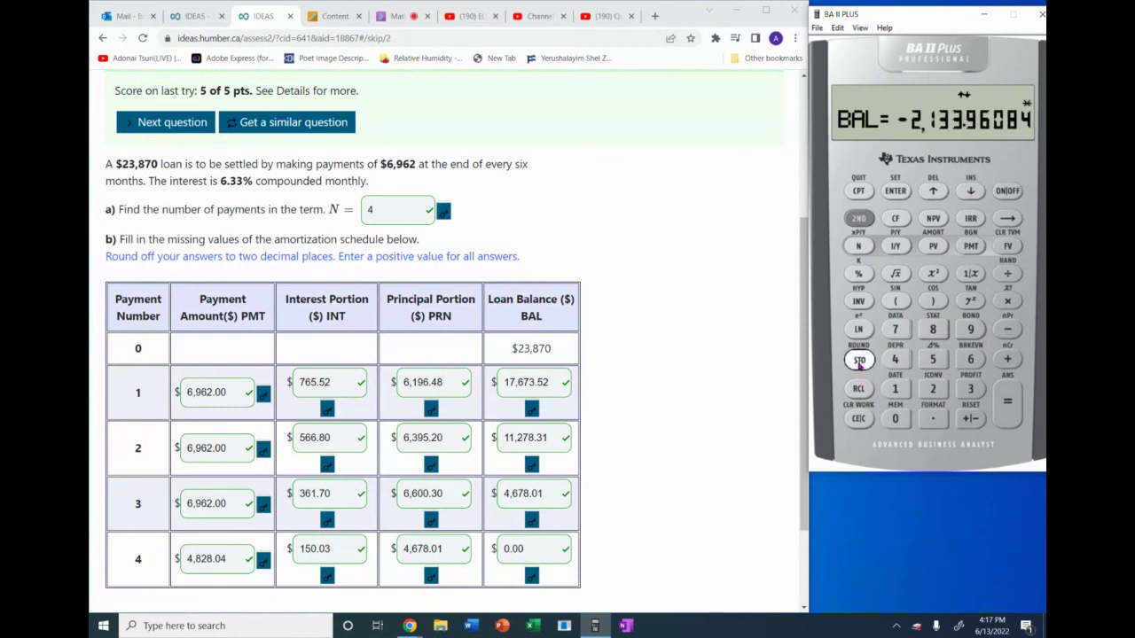
left_click(897, 389)
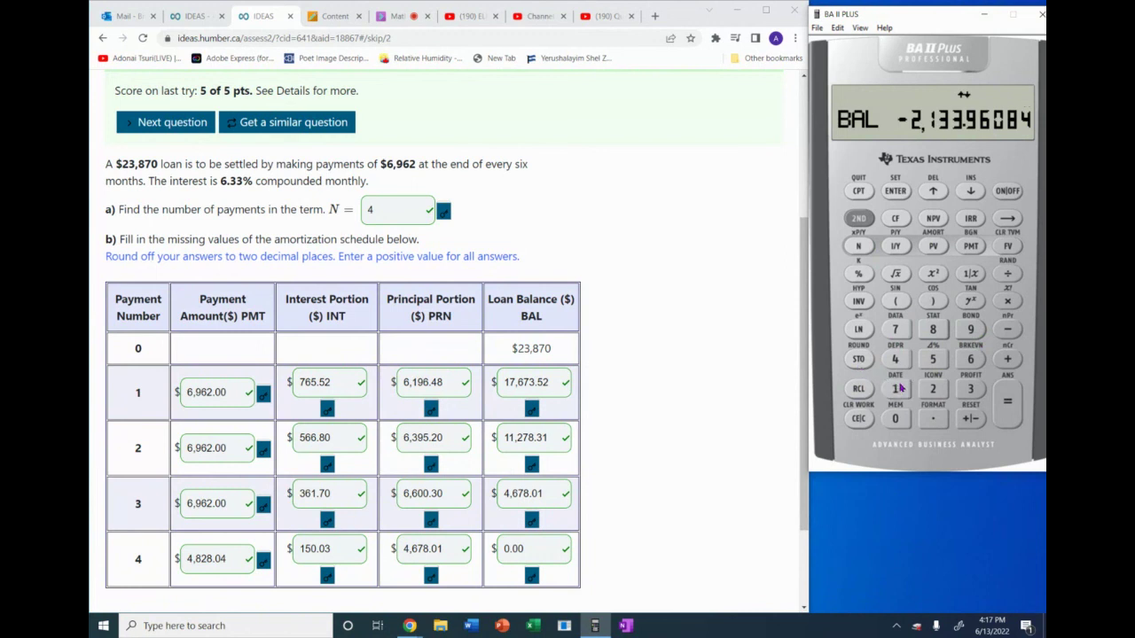
left_click(862, 220)
left_click(865, 191)
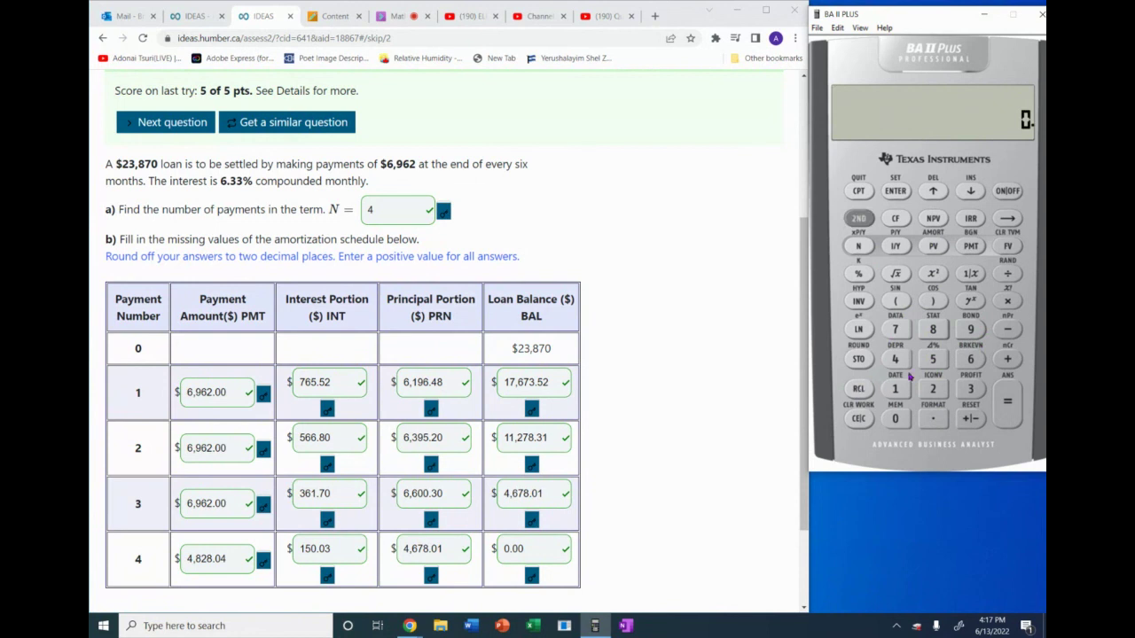
- Enter the regular payment of 6,962.00 on the calculator, checking it against payment 3's PMT, and start a subtraction
left_click(971, 359)
left_click(970, 329)
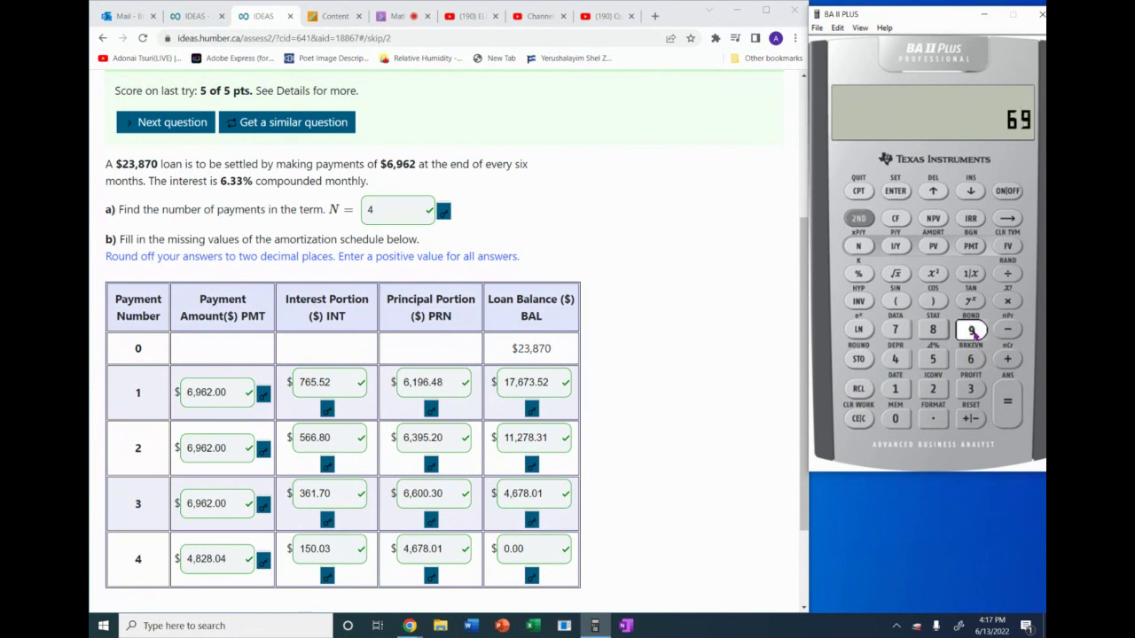
double_click(229, 504)
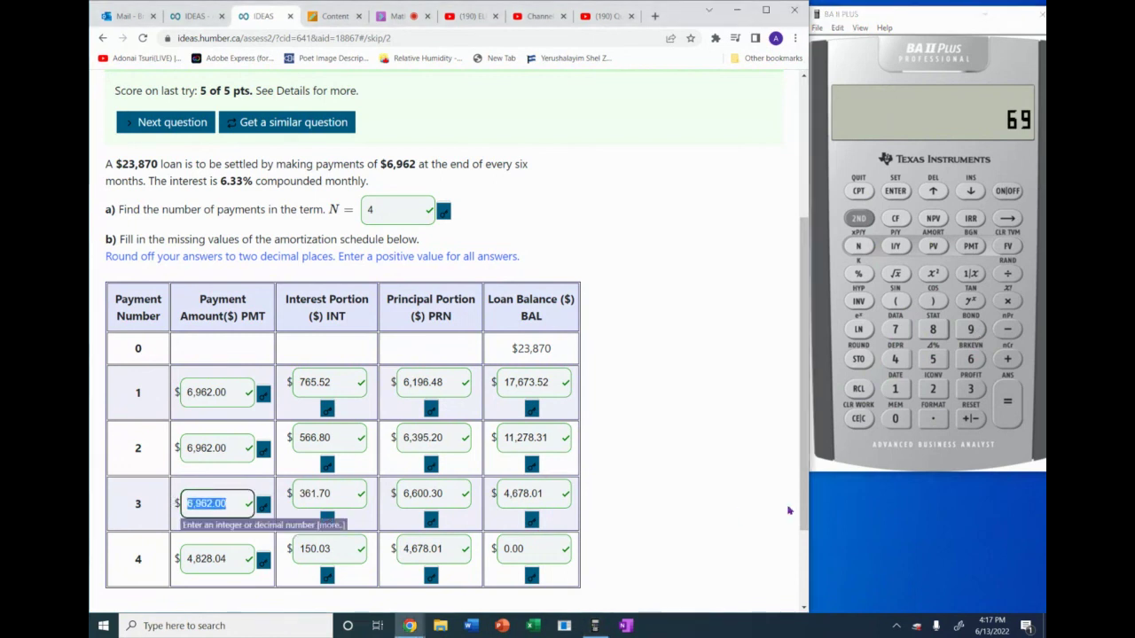
left_click(969, 359)
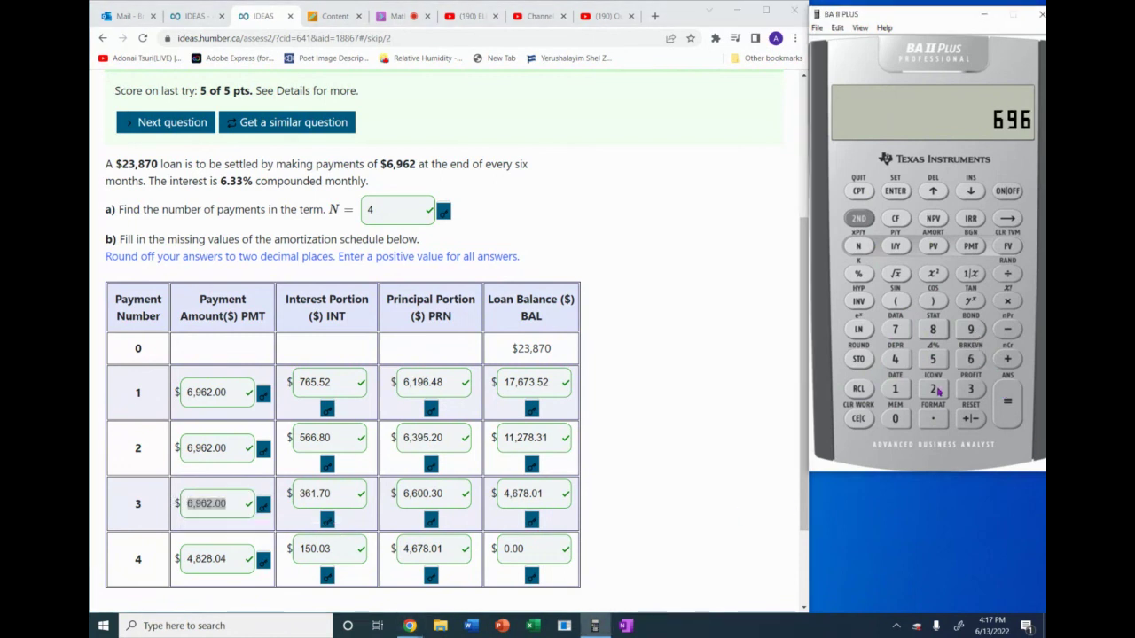
left_click(932, 390)
left_click(933, 415)
left_click(895, 418)
left_click(895, 418)
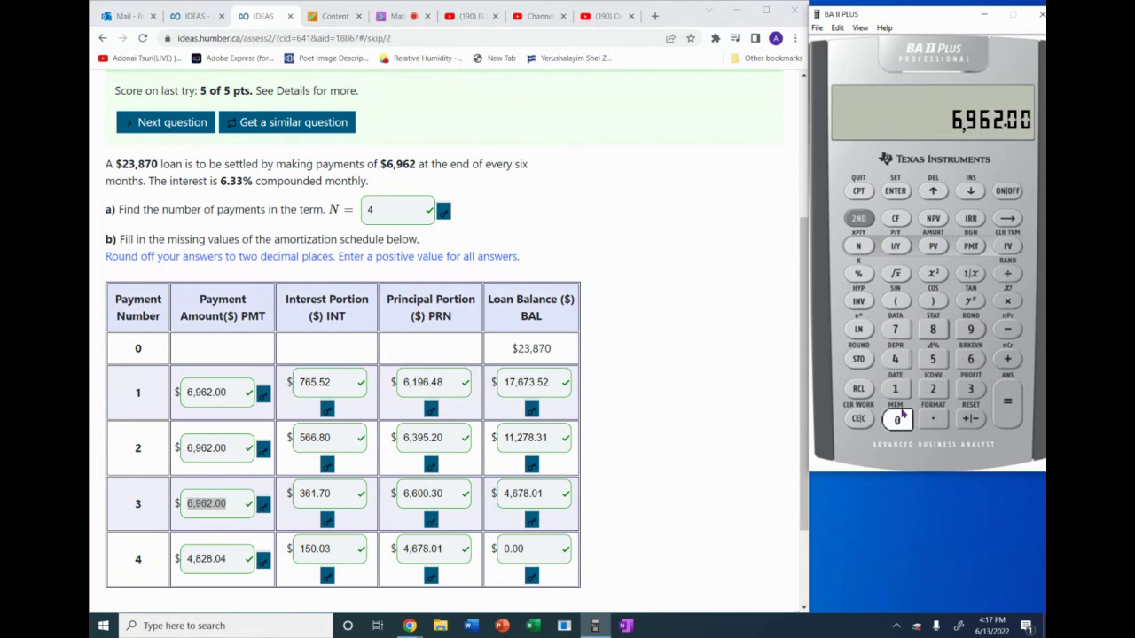
left_click(1008, 331)
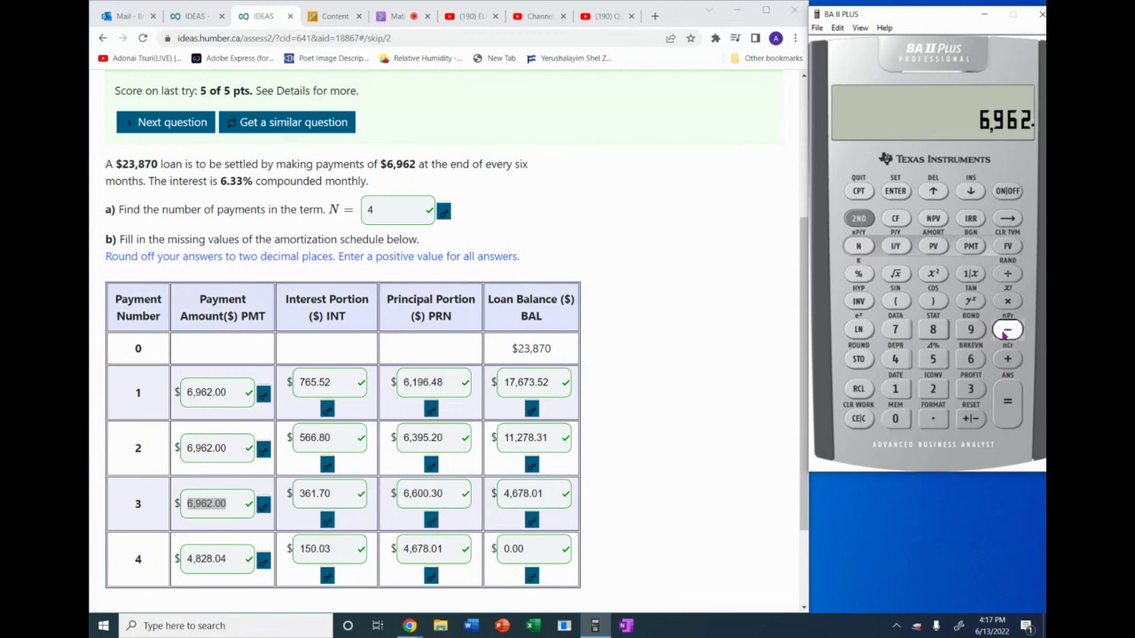
- Recall the balance from memory 1, reverse its sign, and compute the difference as the final payment
left_click(858, 391)
left_click(895, 390)
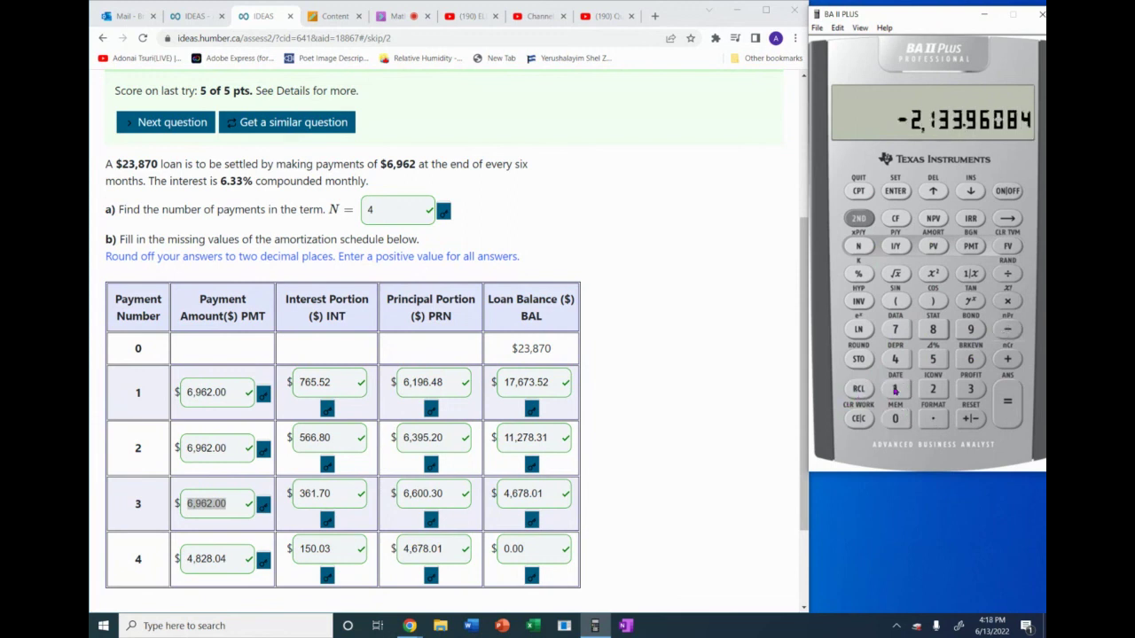
left_click(971, 420)
left_click(1008, 402)
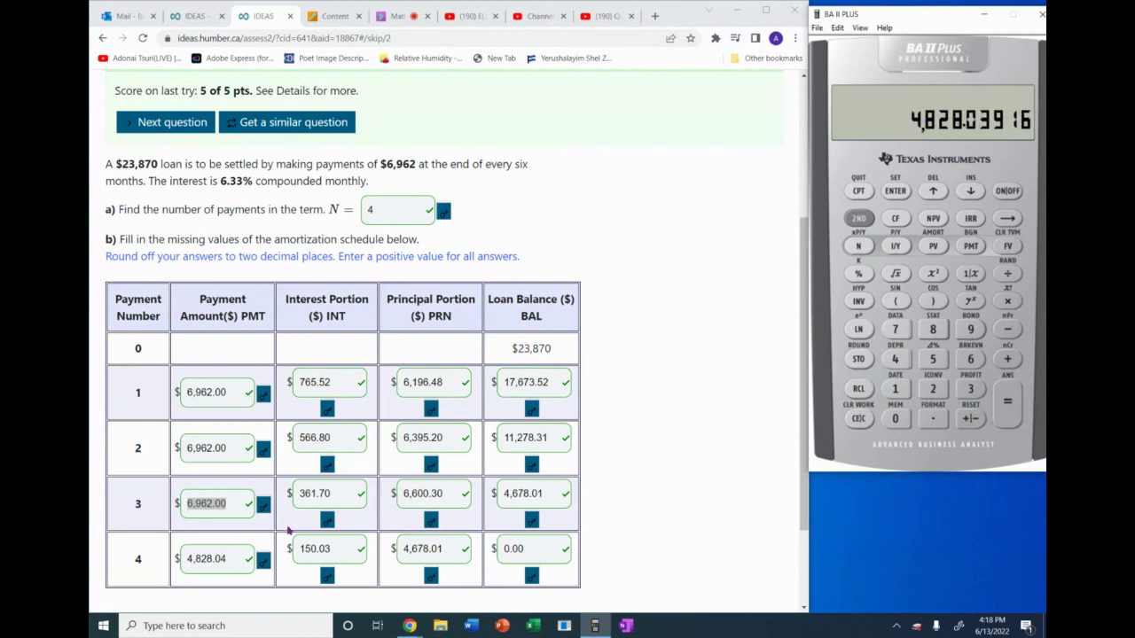
- Compare the calculator result with payment 4's PMT and review the answer for the number of payments N
left_click_drag(233, 559, 169, 566)
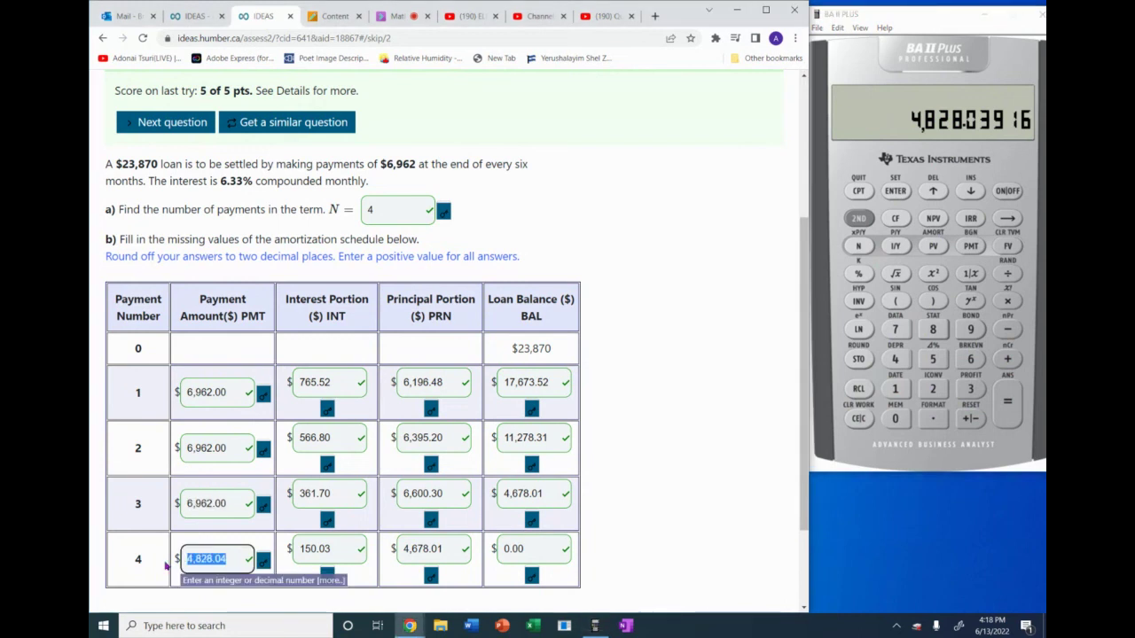
left_click(663, 448)
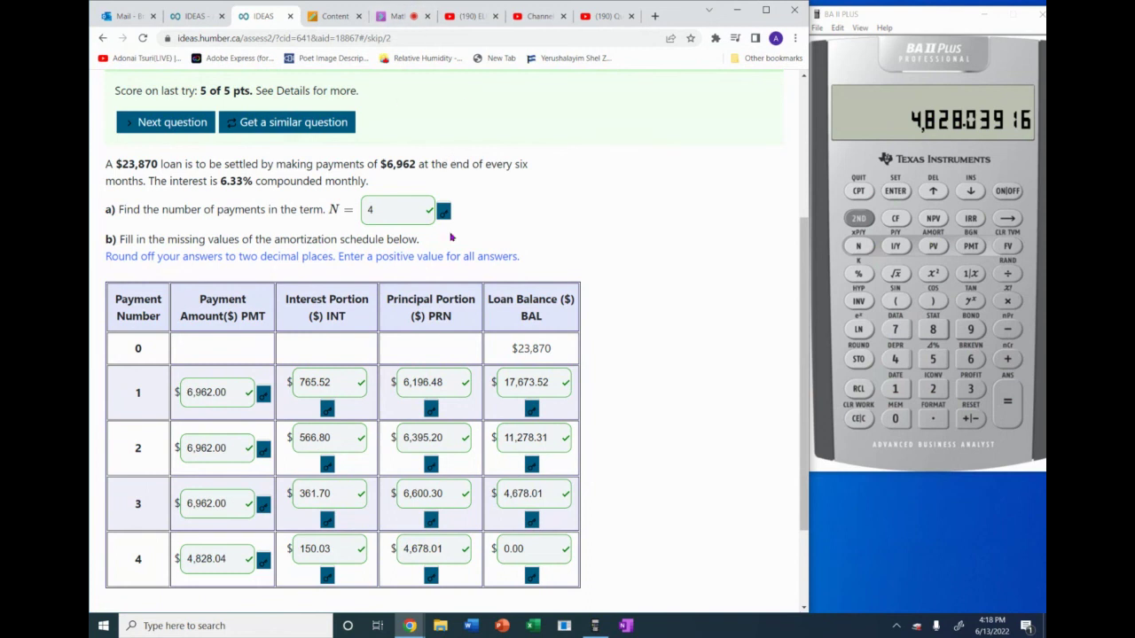
left_click_drag(395, 209, 352, 210)
left_click(589, 211)
- Switch to the Blackboard Collaborate session and open its session menu
left_click(398, 17)
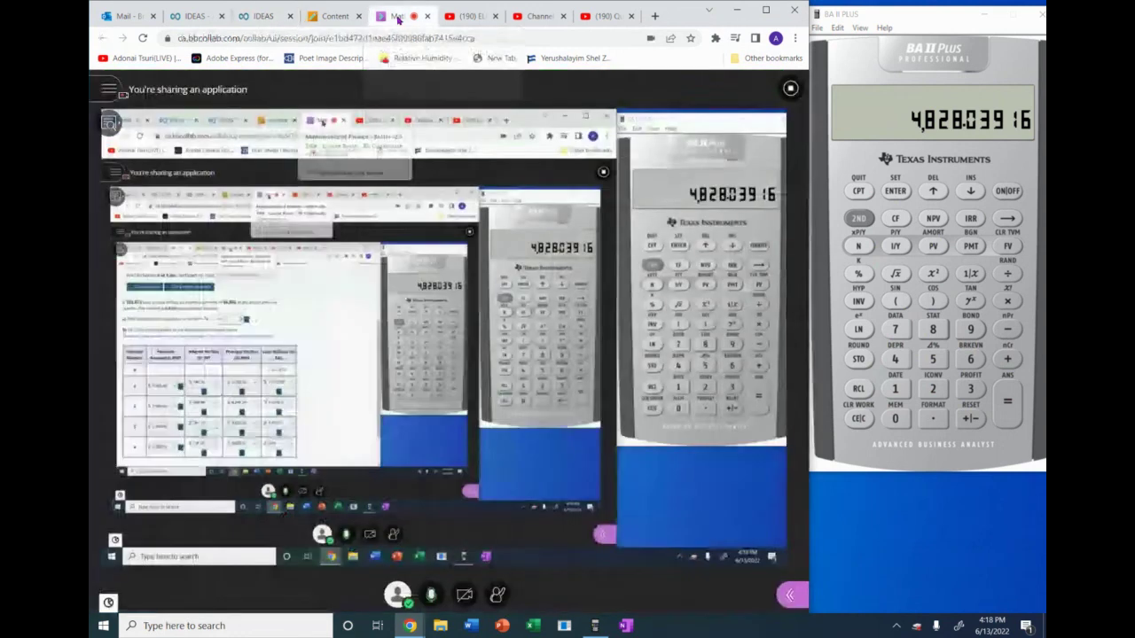
left_click(108, 89)
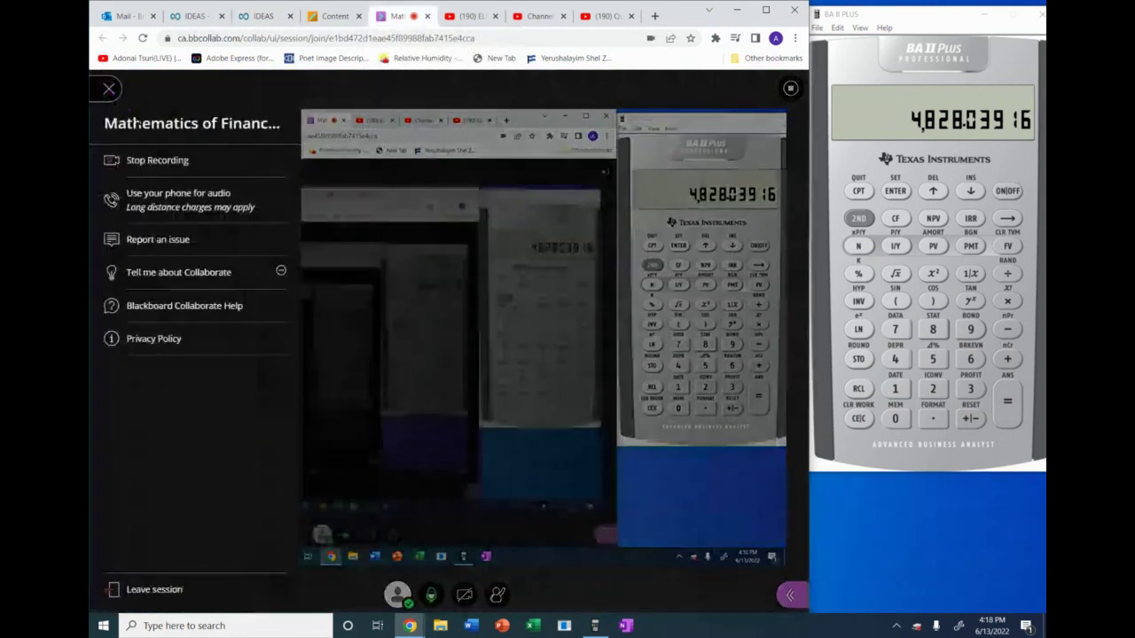